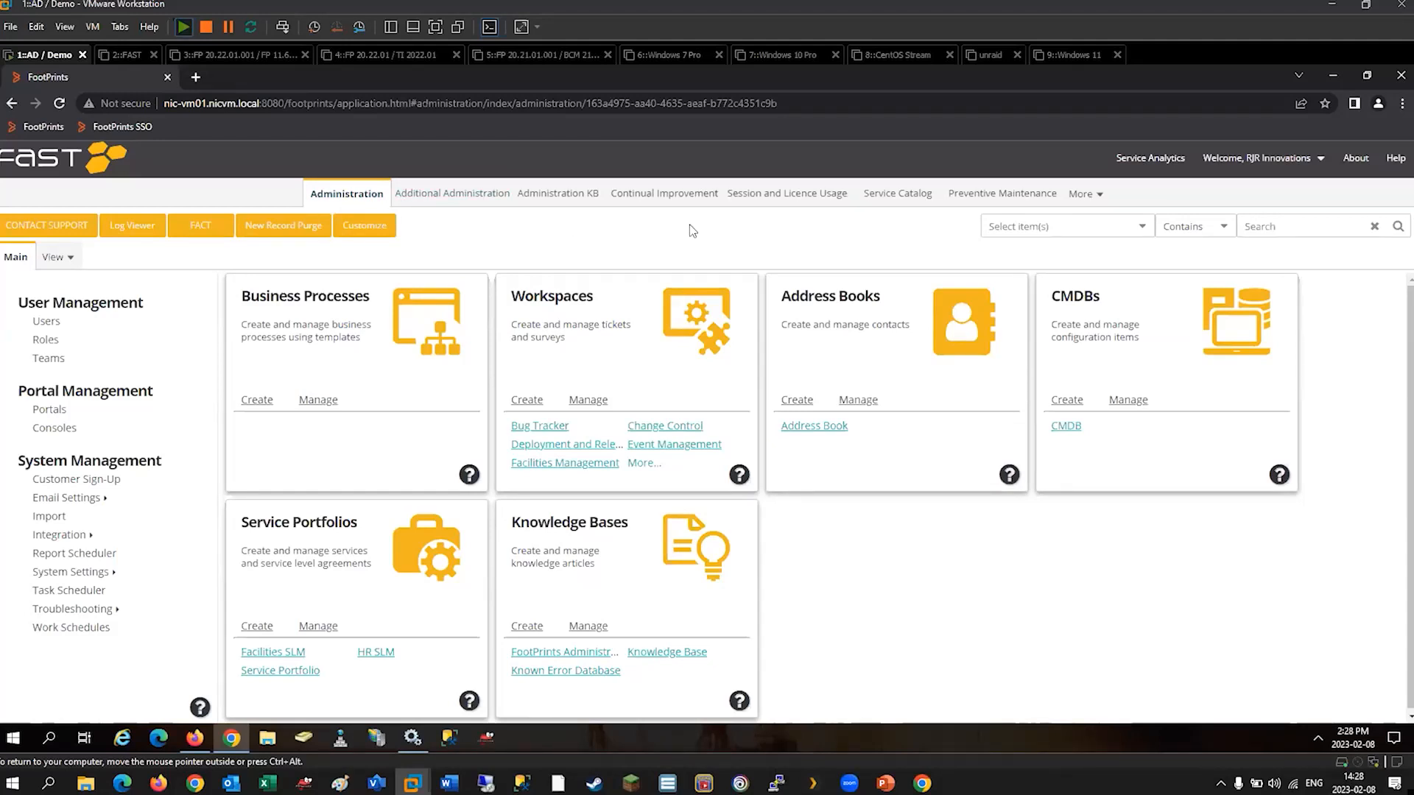
# Open the list of portals from portal management and look through its entries.
pyautogui.click(1102, 193)
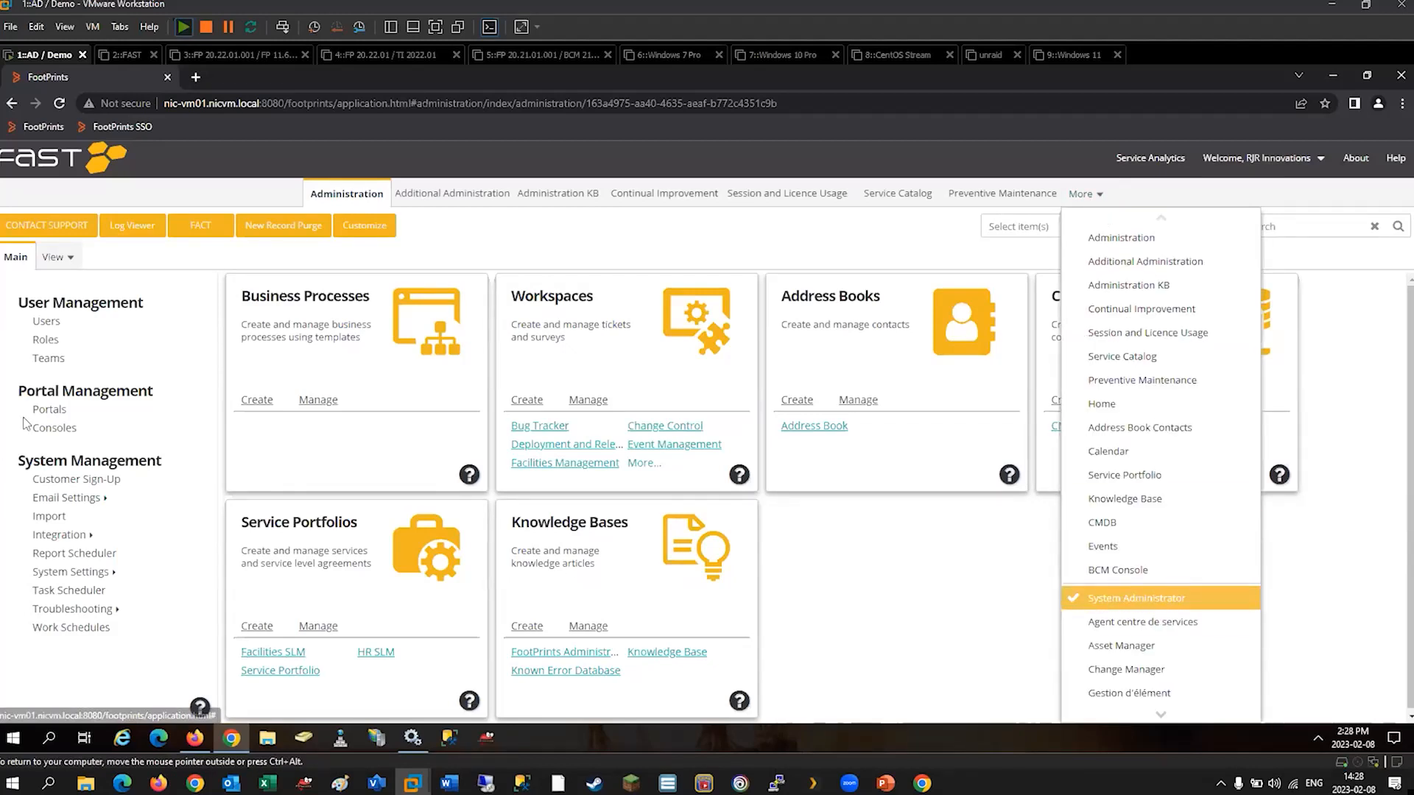
pyautogui.click(49, 409)
pyautogui.scroll(-3, 177, 357)
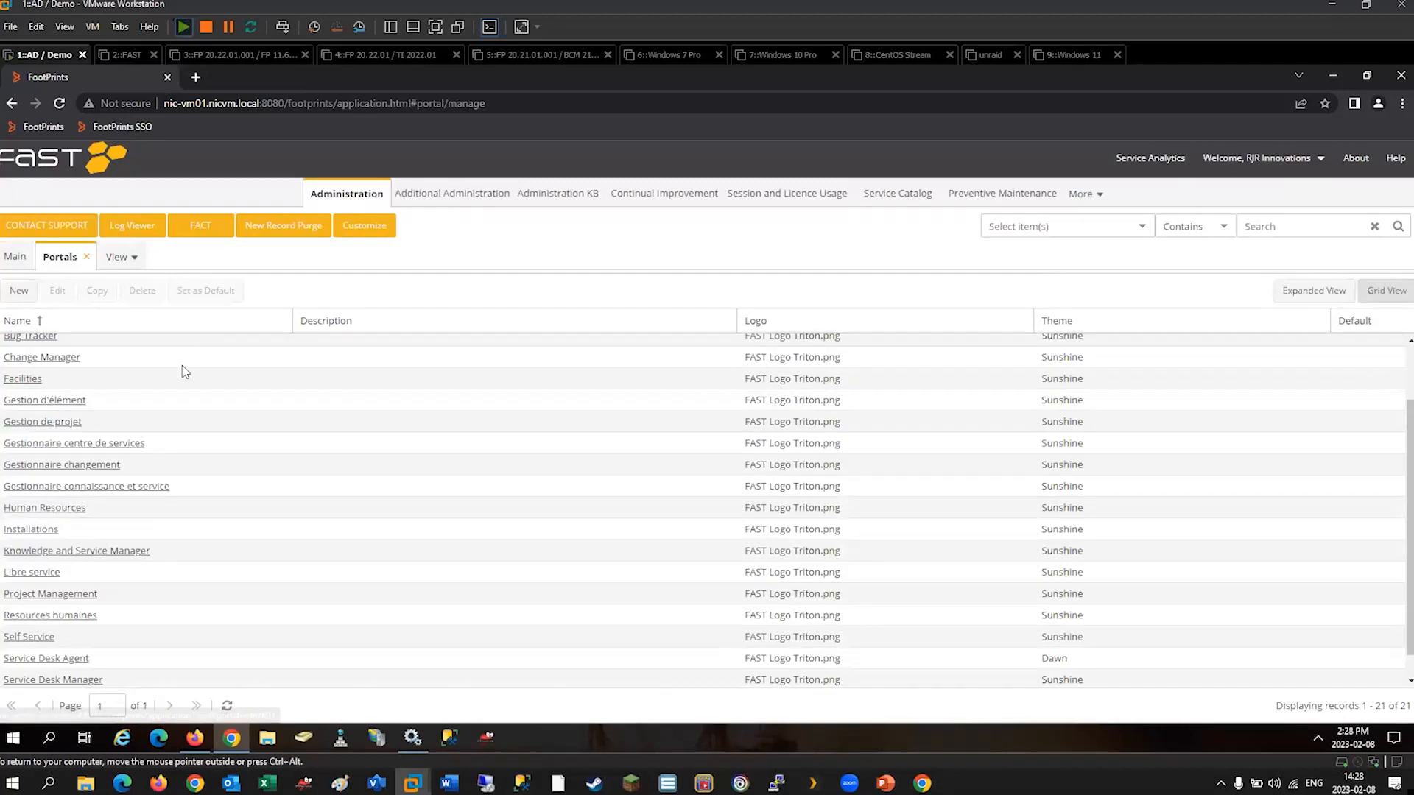
pyautogui.scroll(3, 118, 412)
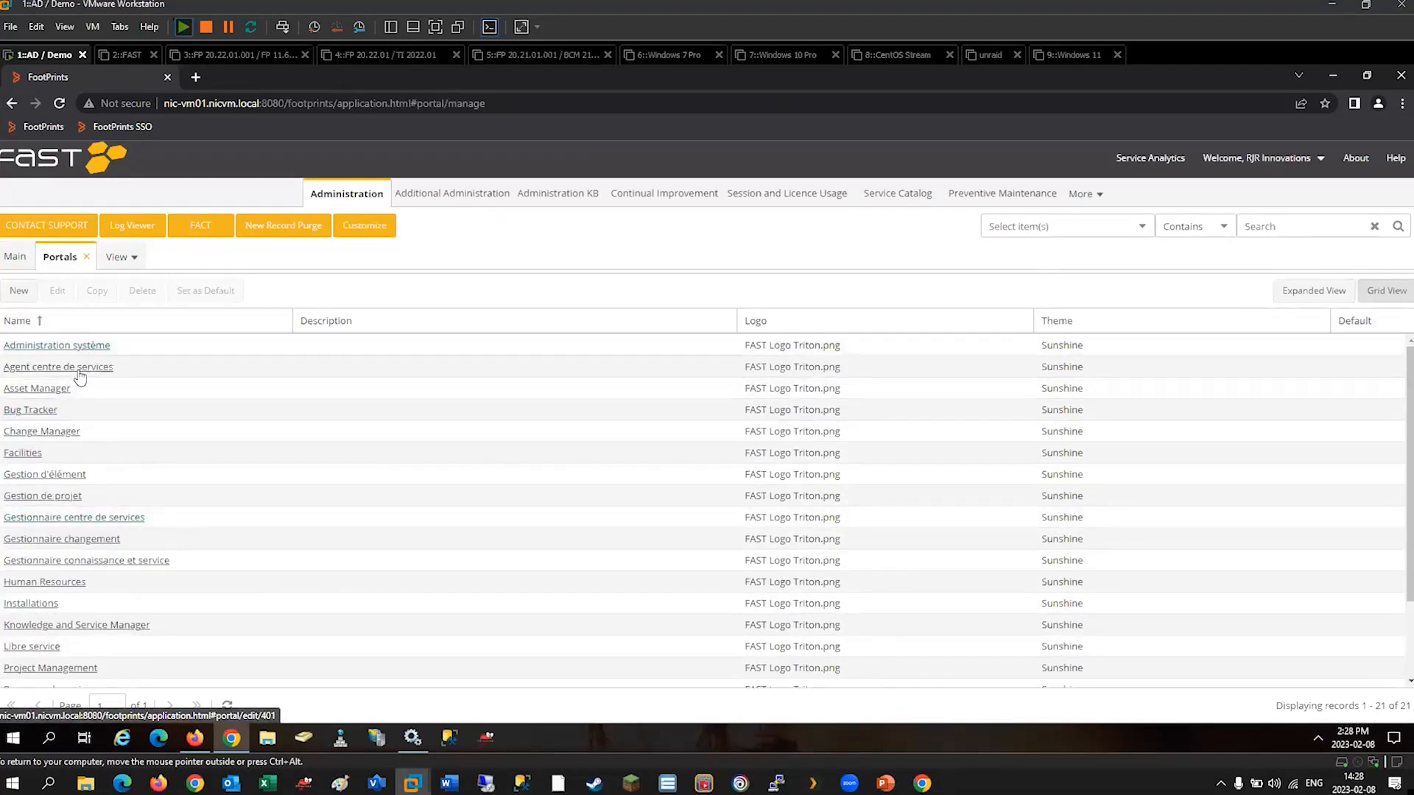
pyautogui.scroll(-3, 99, 505)
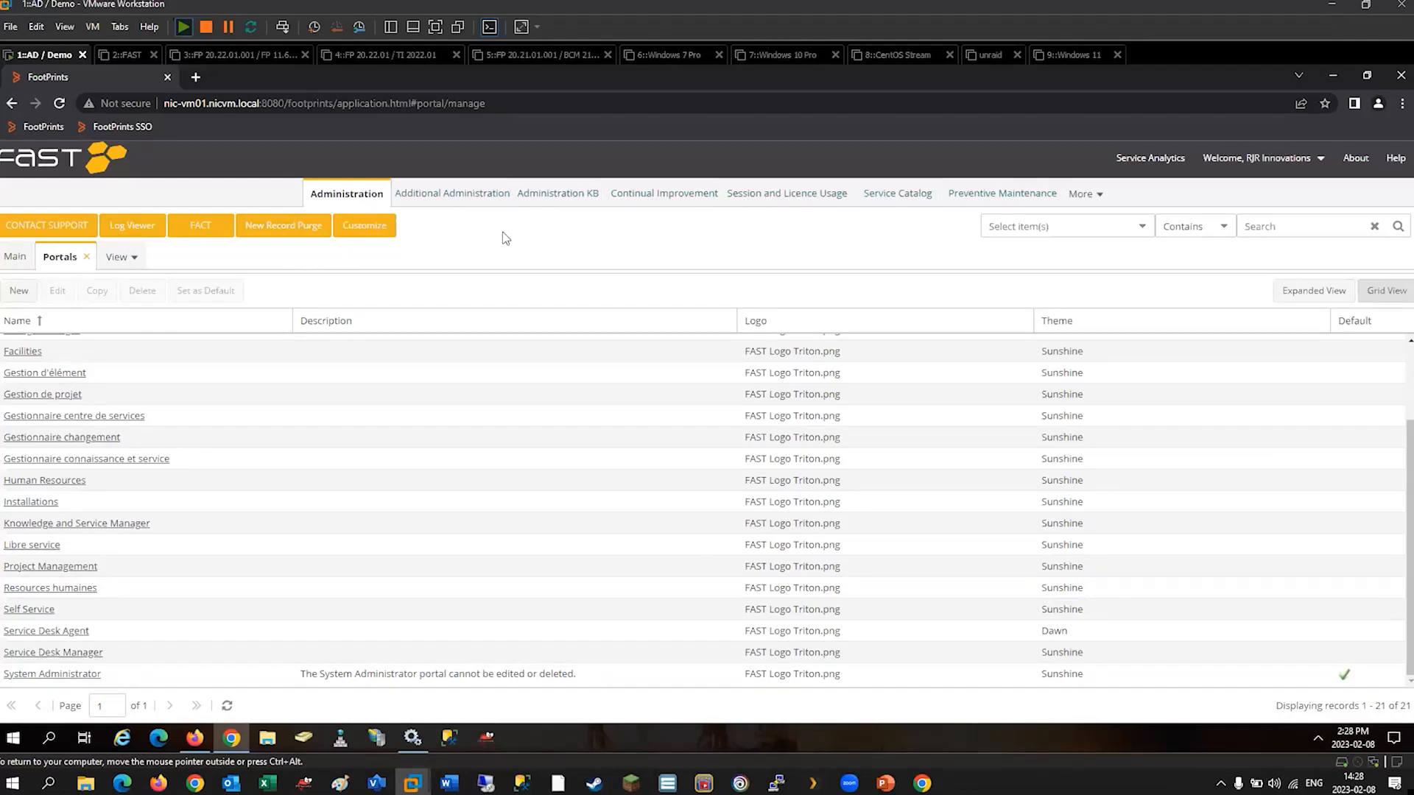
# Open the System Administrator portal from the list in read-only mode.
pyautogui.click(287, 678)
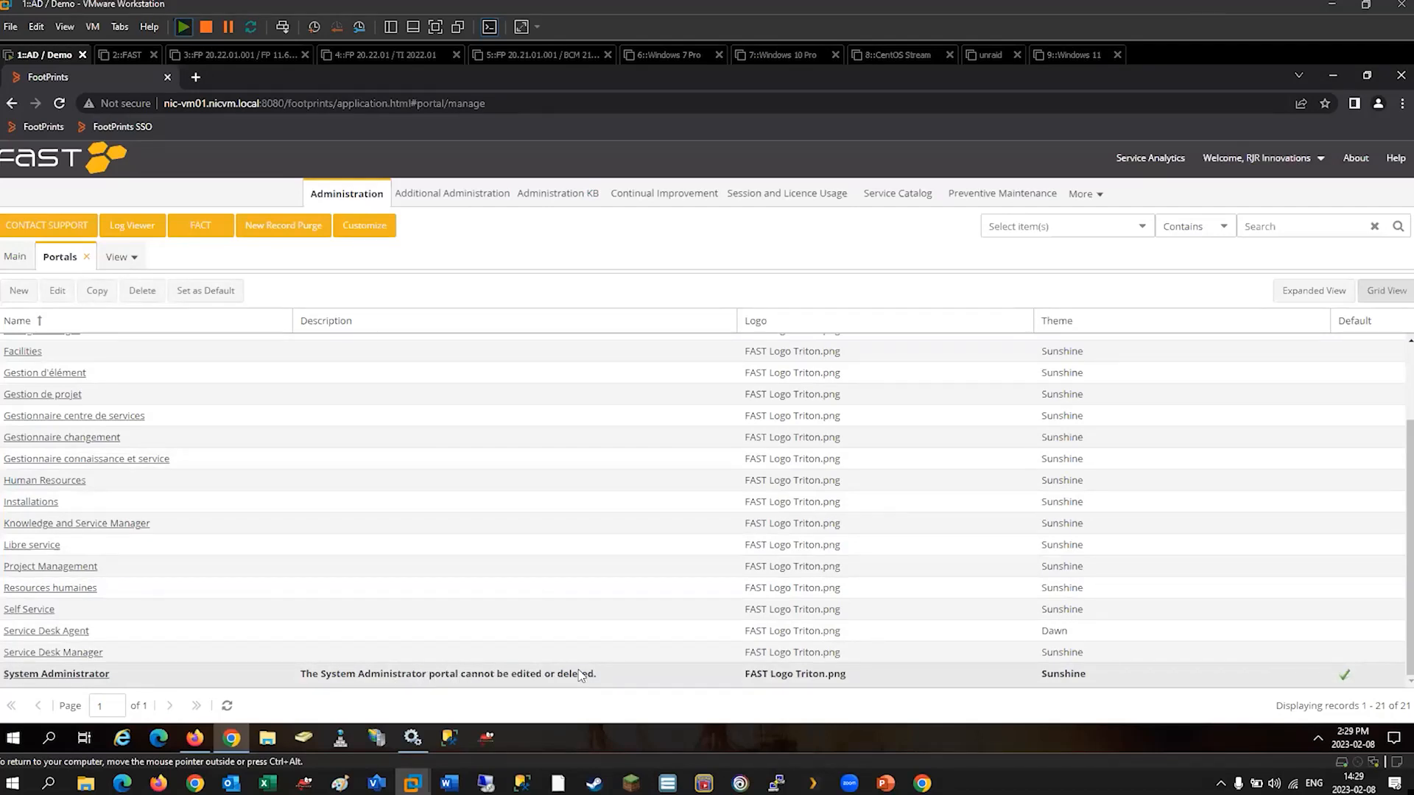
pyautogui.click(65, 289)
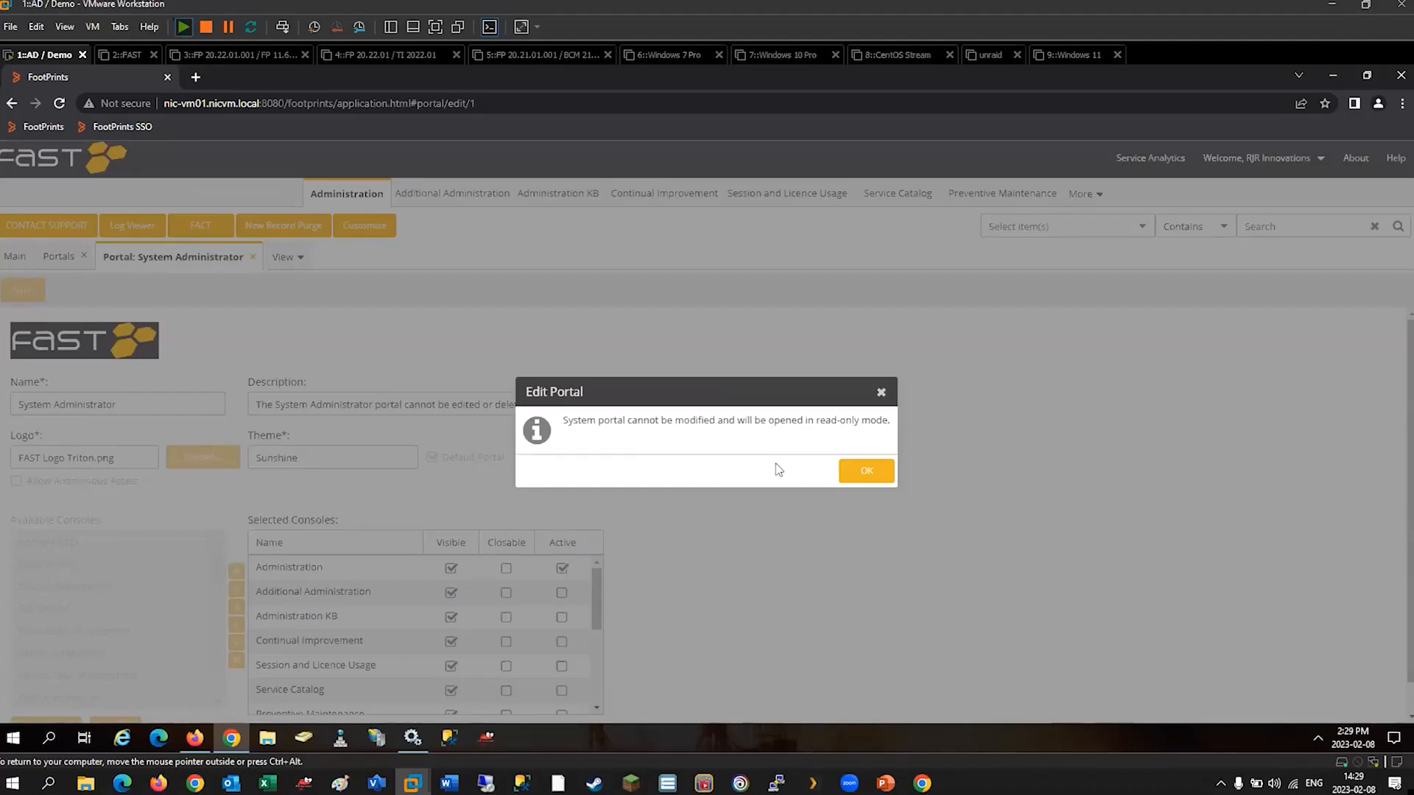
pyautogui.click(863, 474)
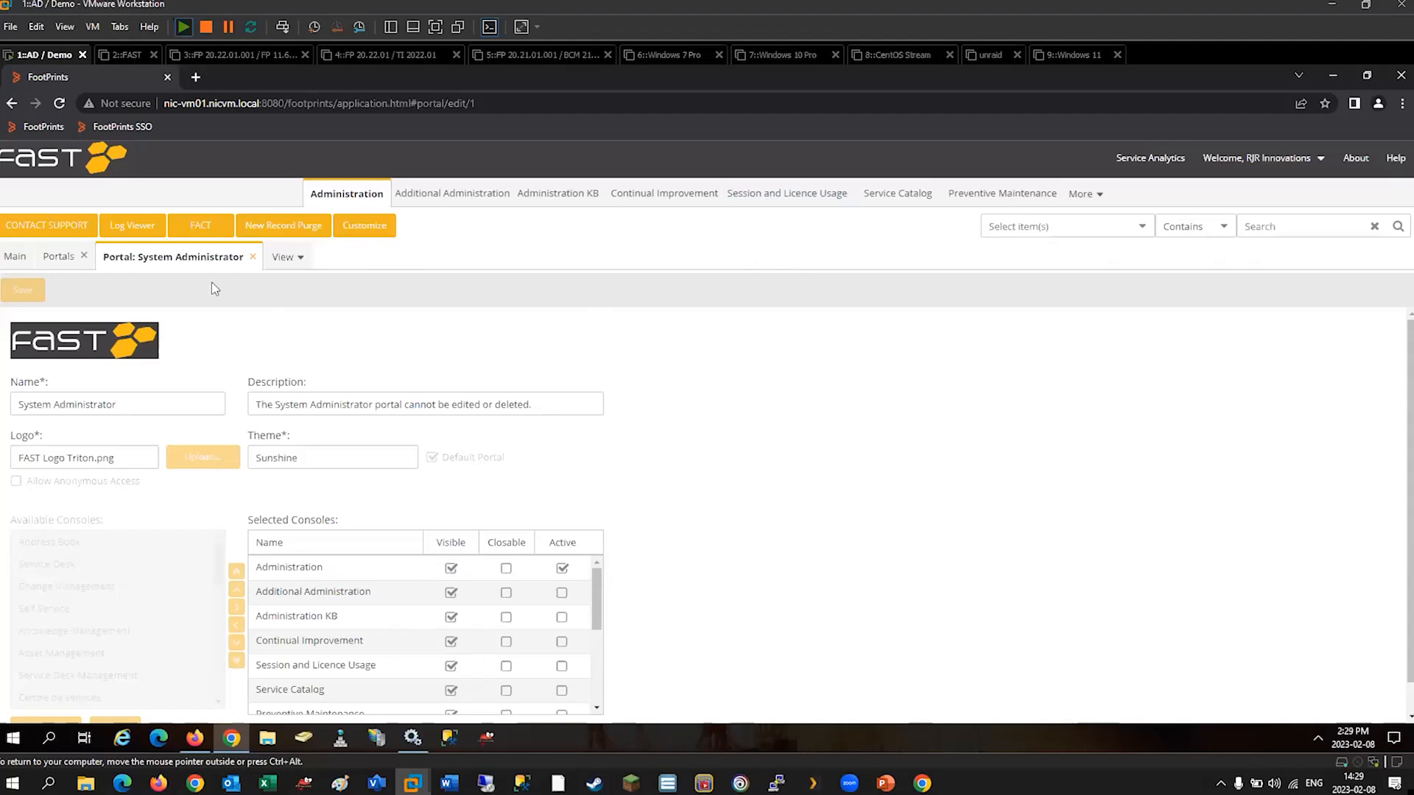
# Switch to SQL Server Management Studio and connect to the NIC-VM01\SQLDEV2019 database engine with Windows Authentication.
pyautogui.click(450, 740)
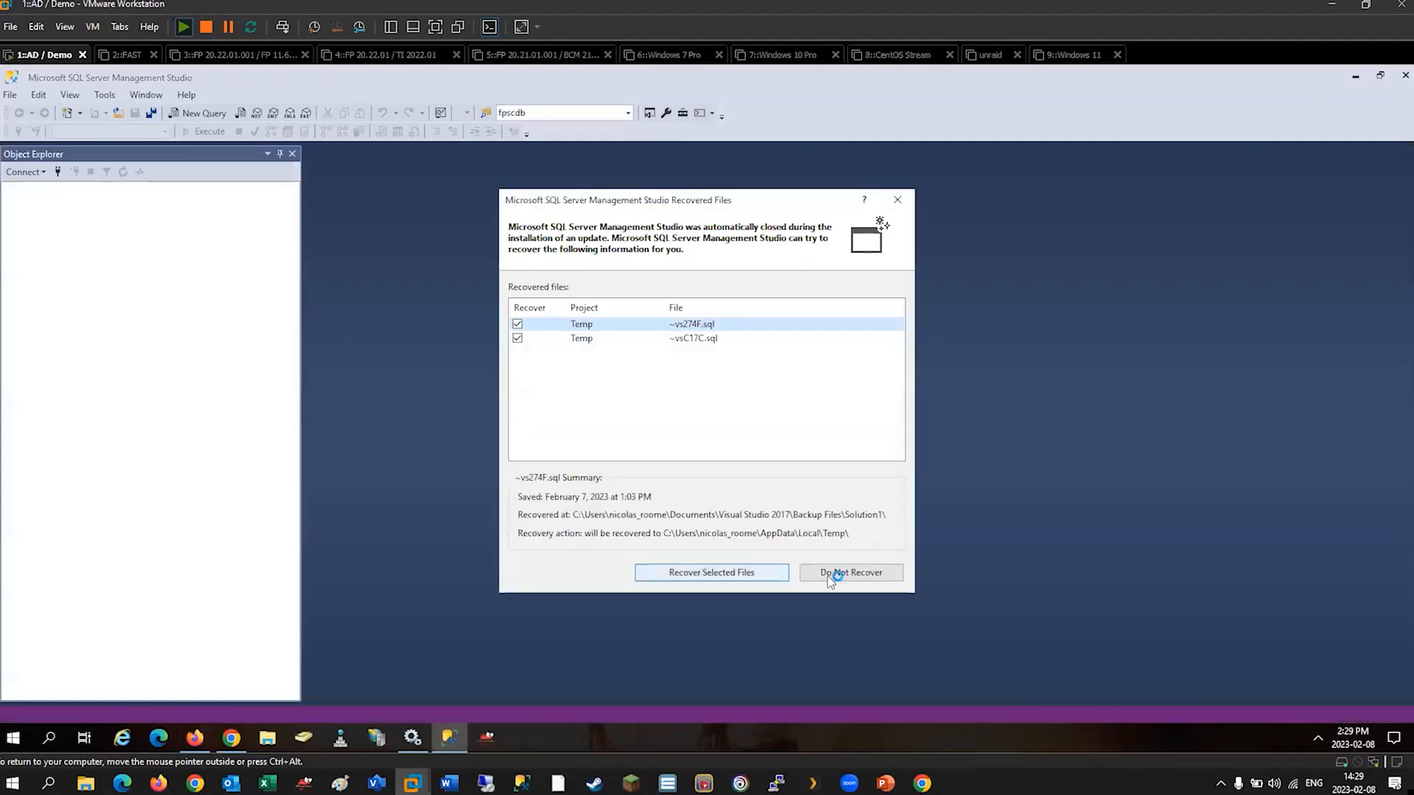
pyautogui.click(842, 572)
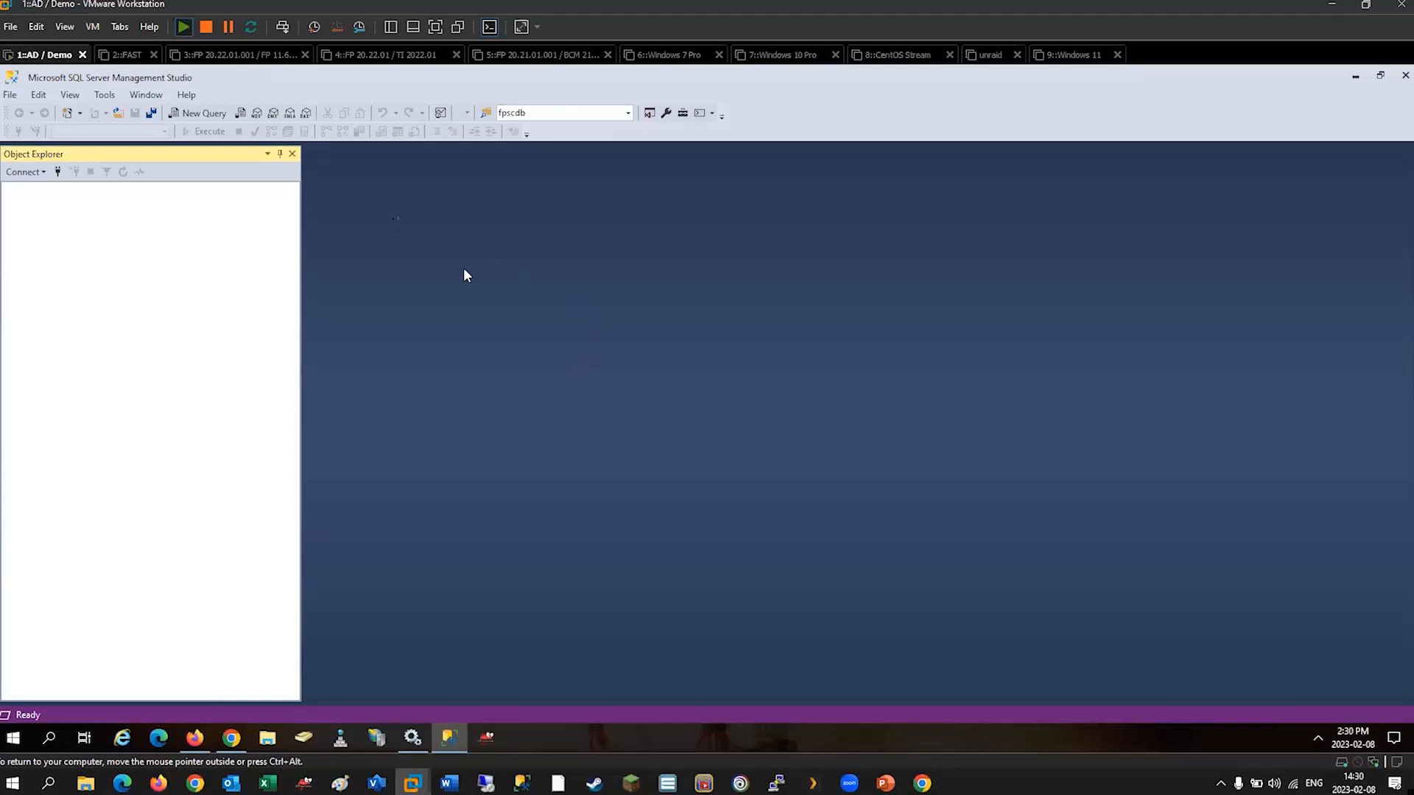
pyautogui.click(676, 418)
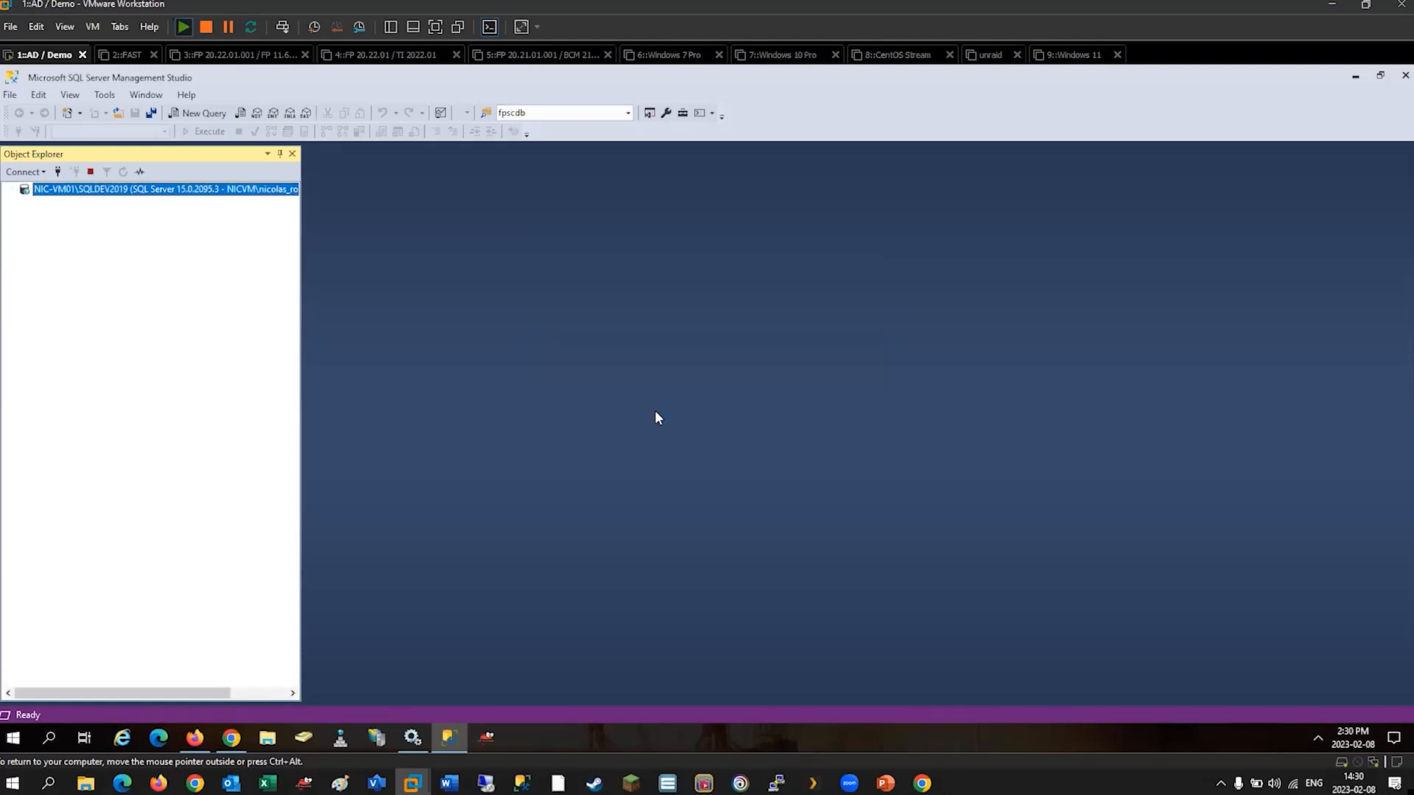
# Expand the fpdb001 database's tables and select the fpscdb001_system.portal table.
pyautogui.click(24, 203)
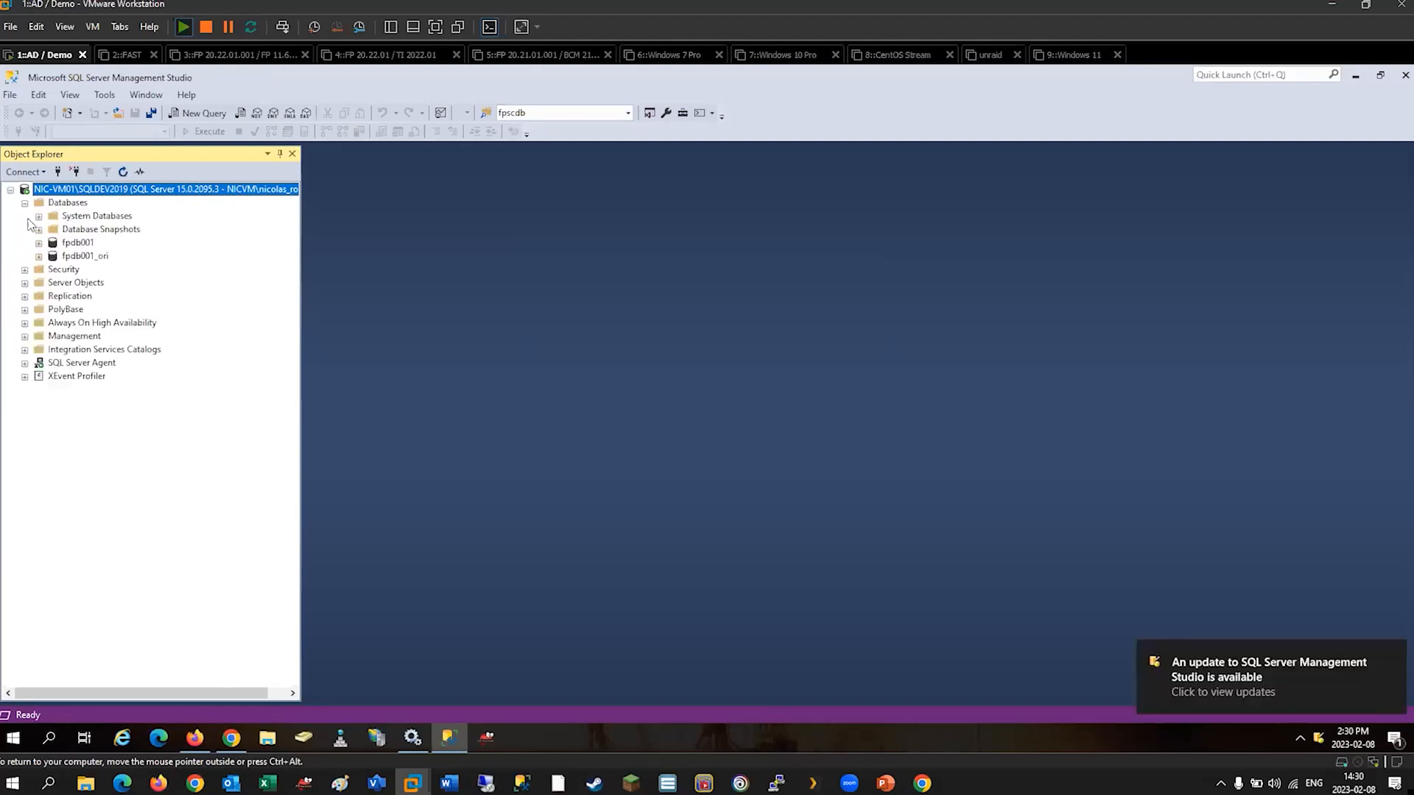
pyautogui.click(39, 242)
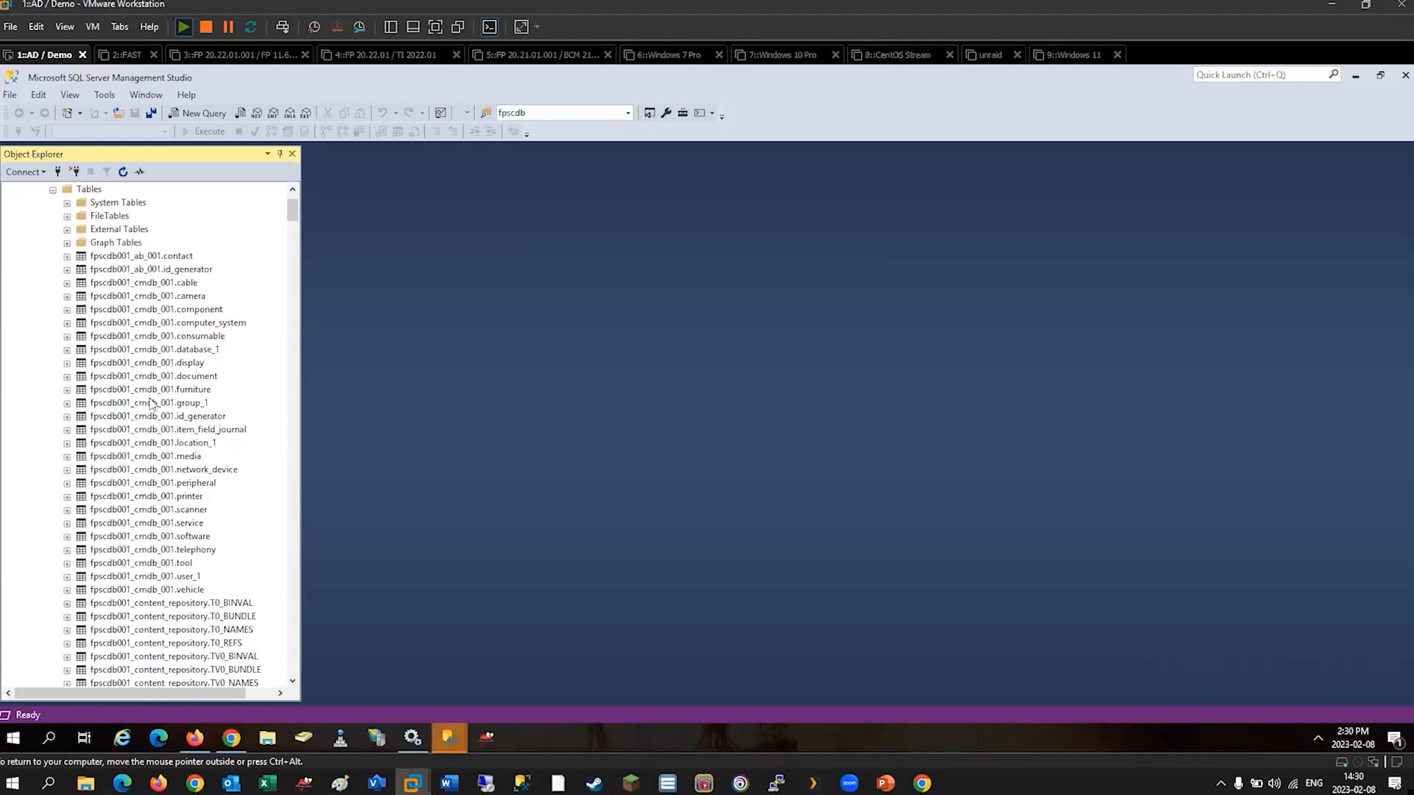
pyautogui.moveTo(292, 218); pyautogui.dragTo(311, 333)
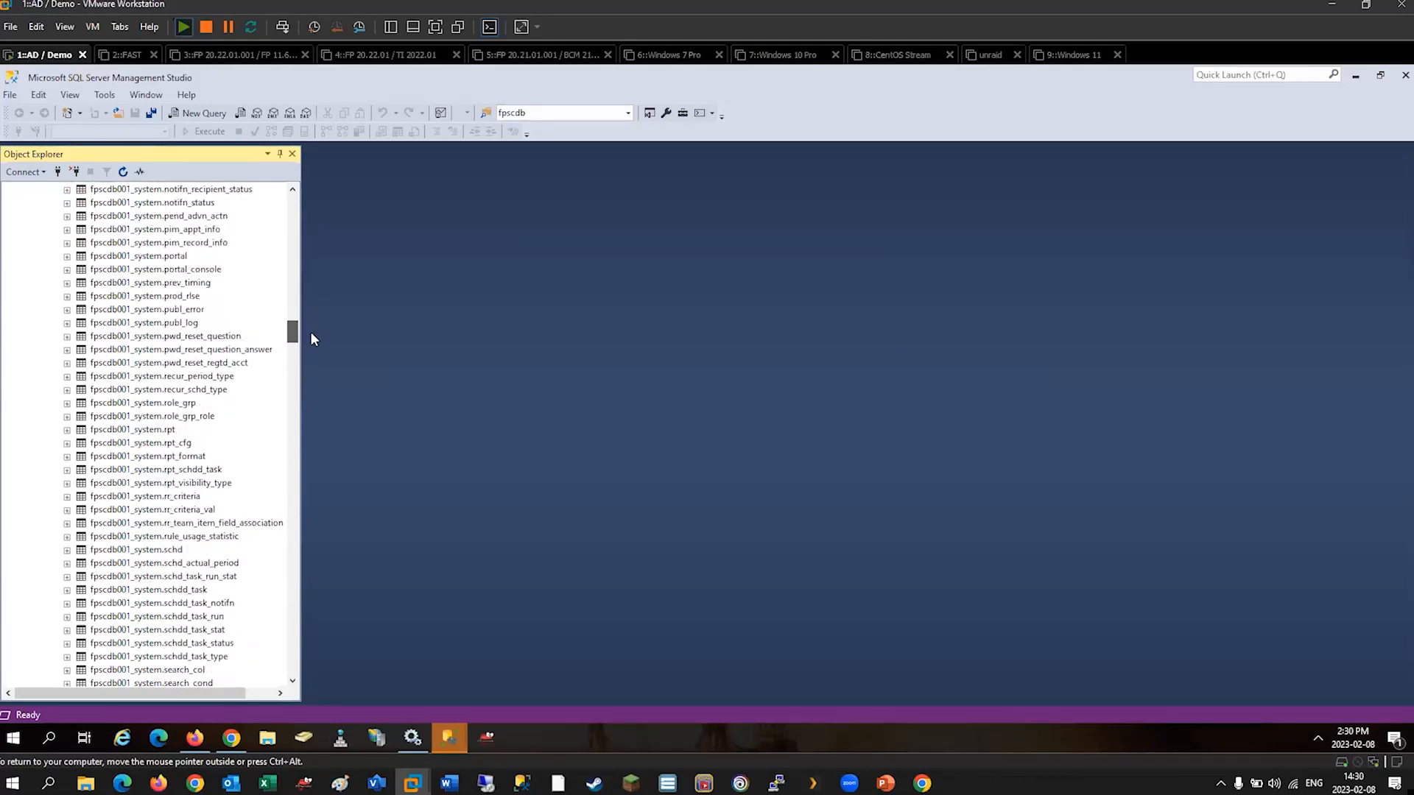
pyautogui.click(173, 257)
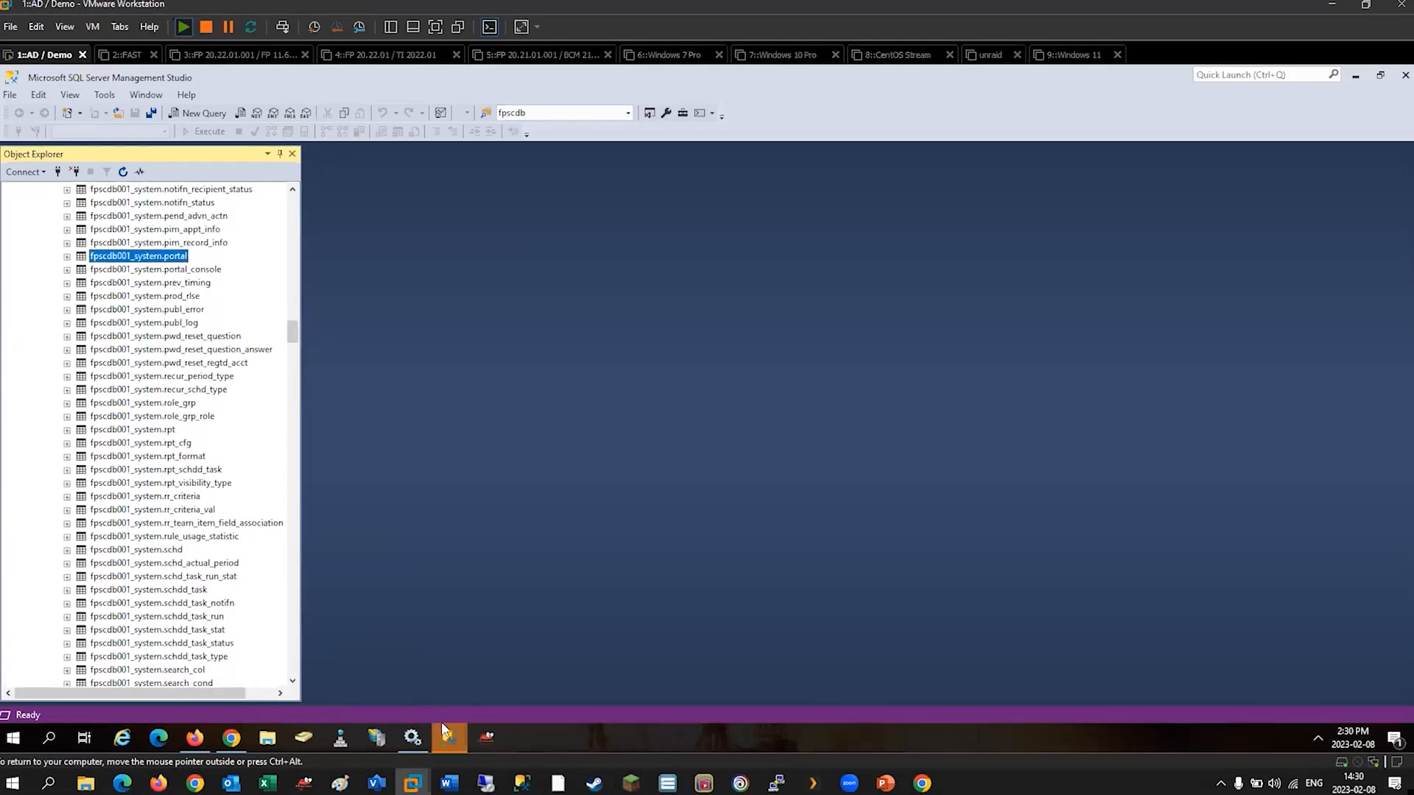
pyautogui.moveTo(452, 727)
pyautogui.click(514, 640)
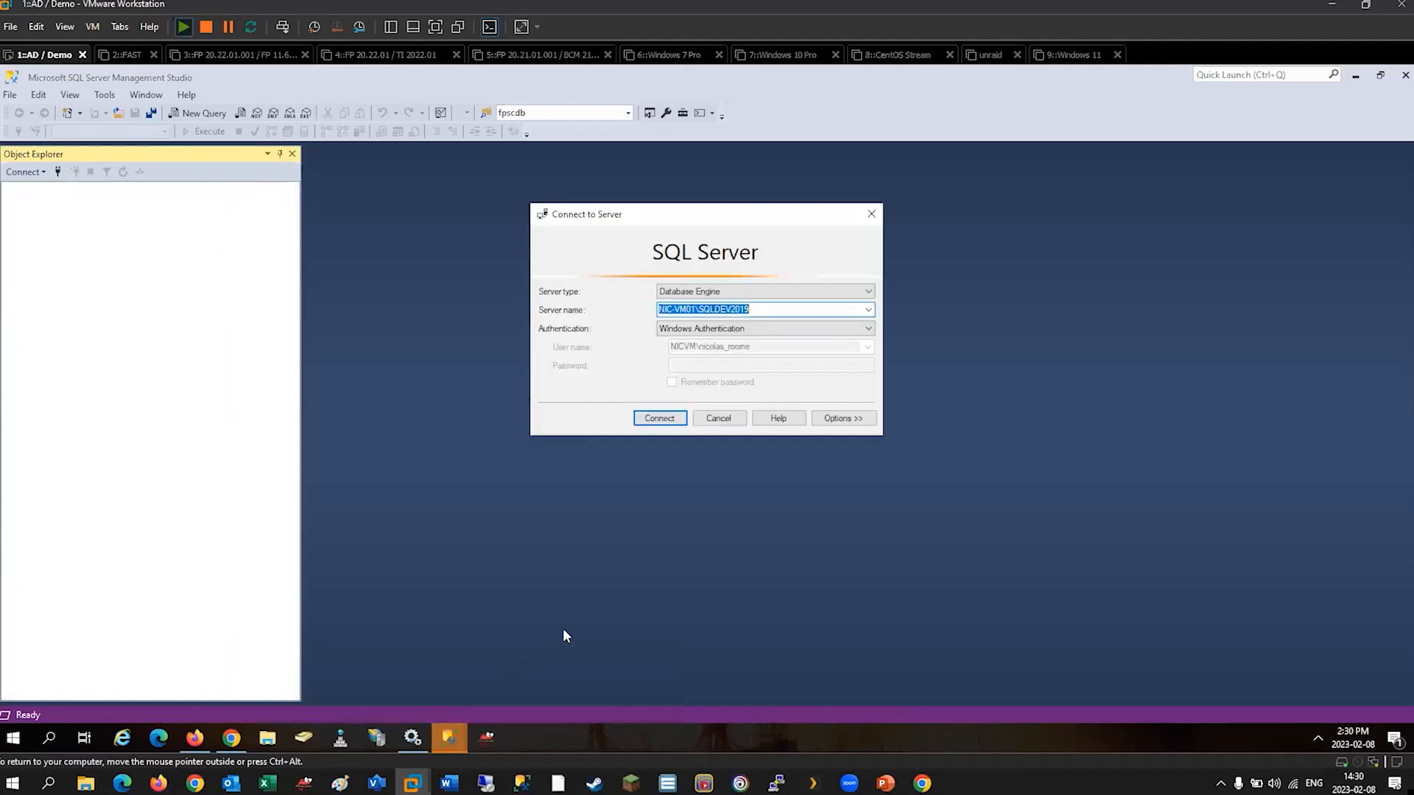
pyautogui.click(738, 420)
pyautogui.click(1403, 75)
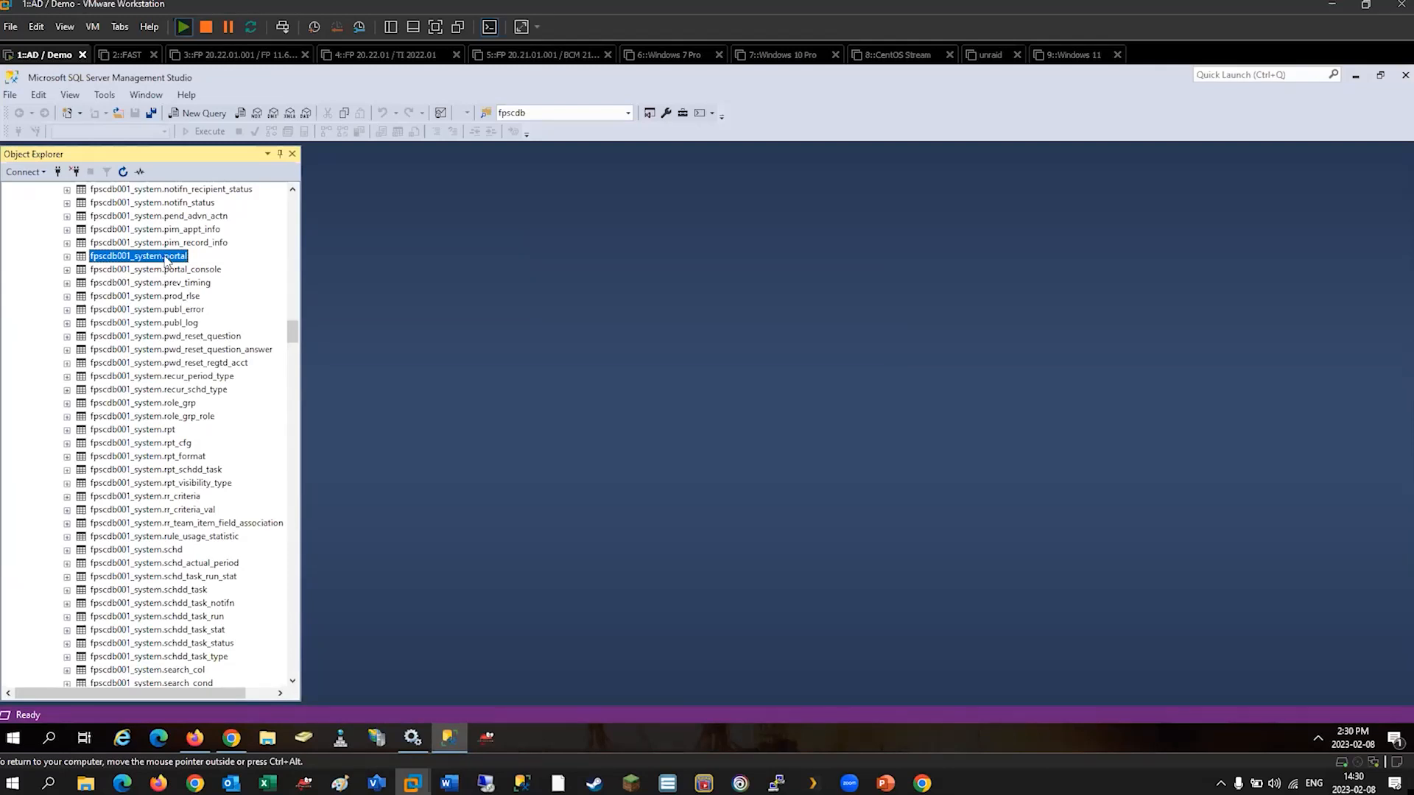
# Open the top 200 rows of fpscdb001_system.portal for editing and widen the portal_name column.
pyautogui.rightClick(166, 260)
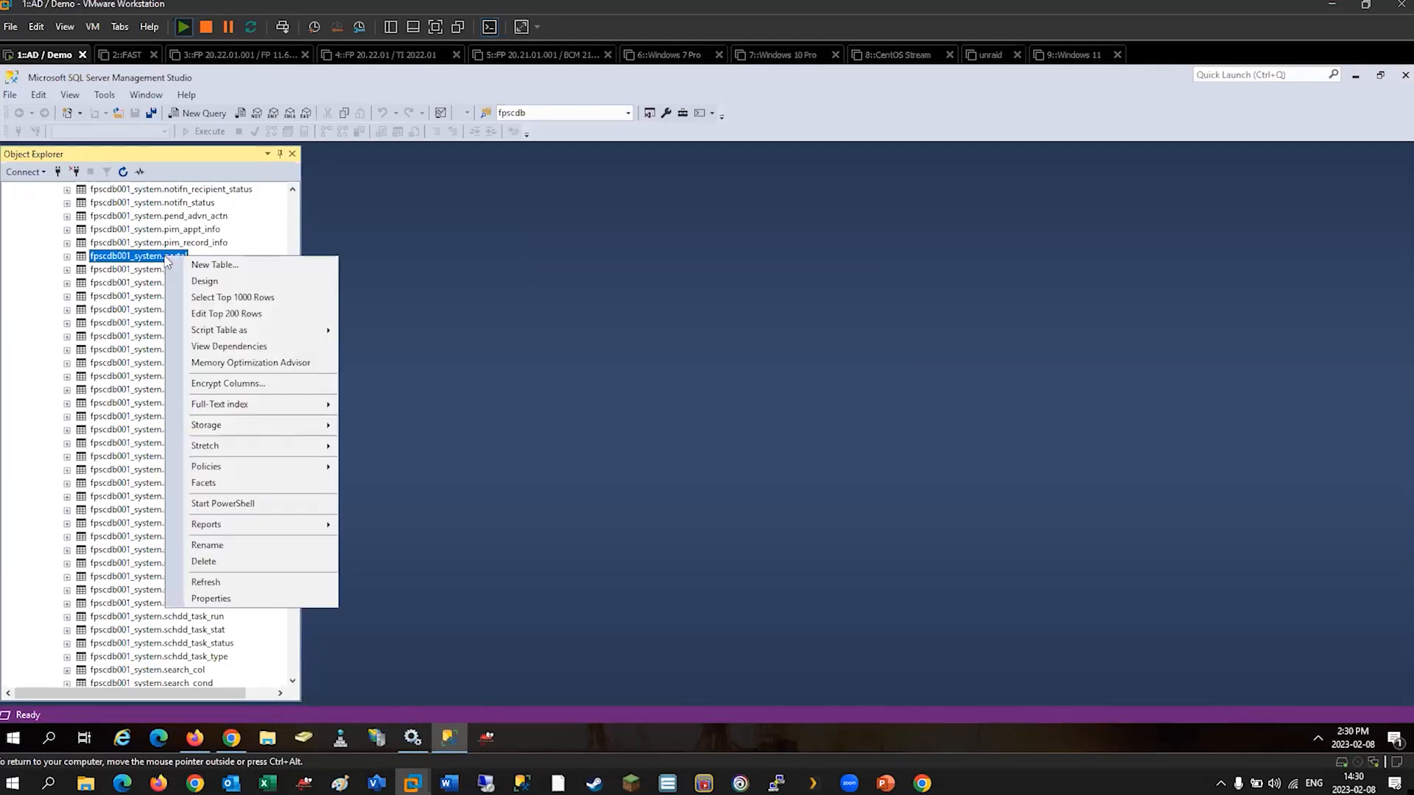
pyautogui.click(231, 314)
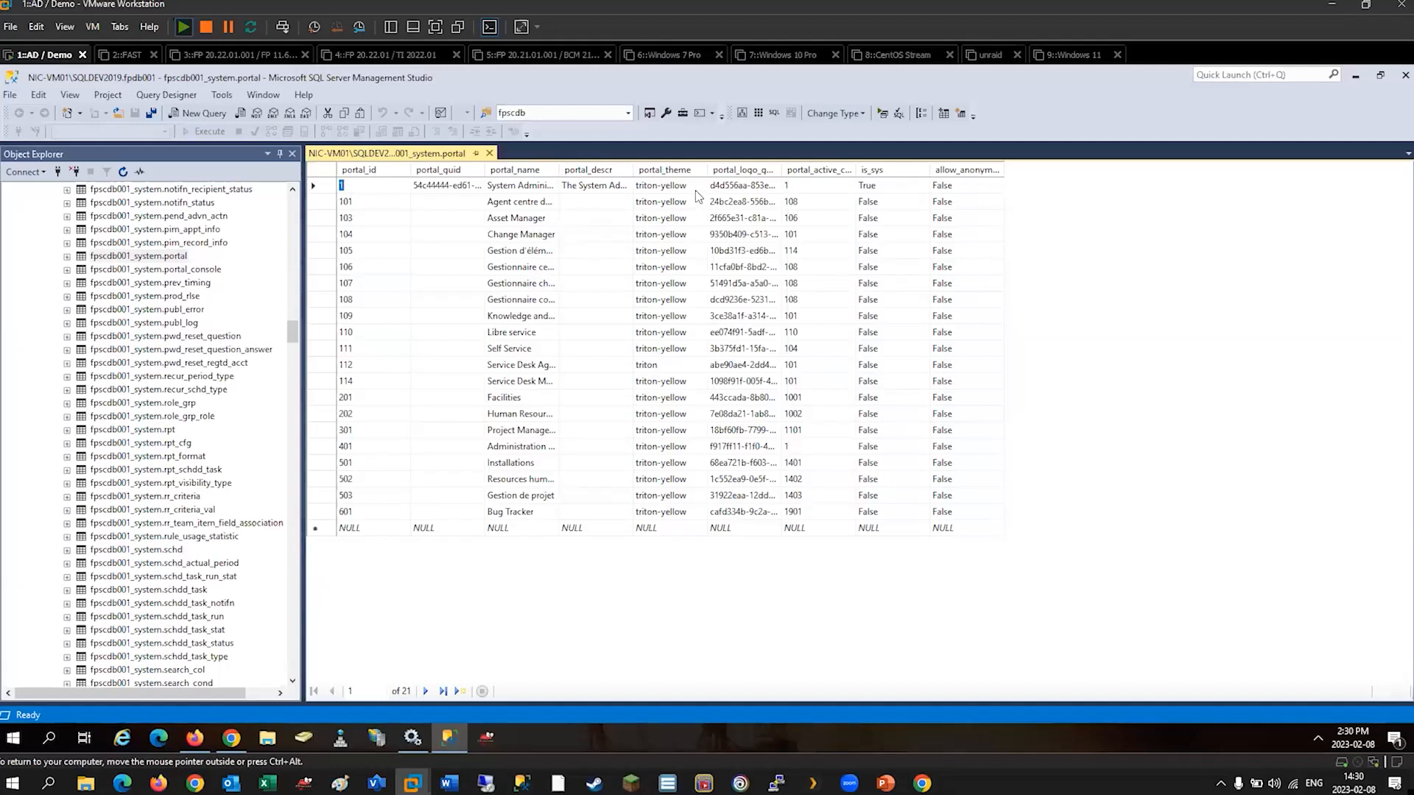
pyautogui.moveTo(558, 170); pyautogui.dragTo(614, 169)
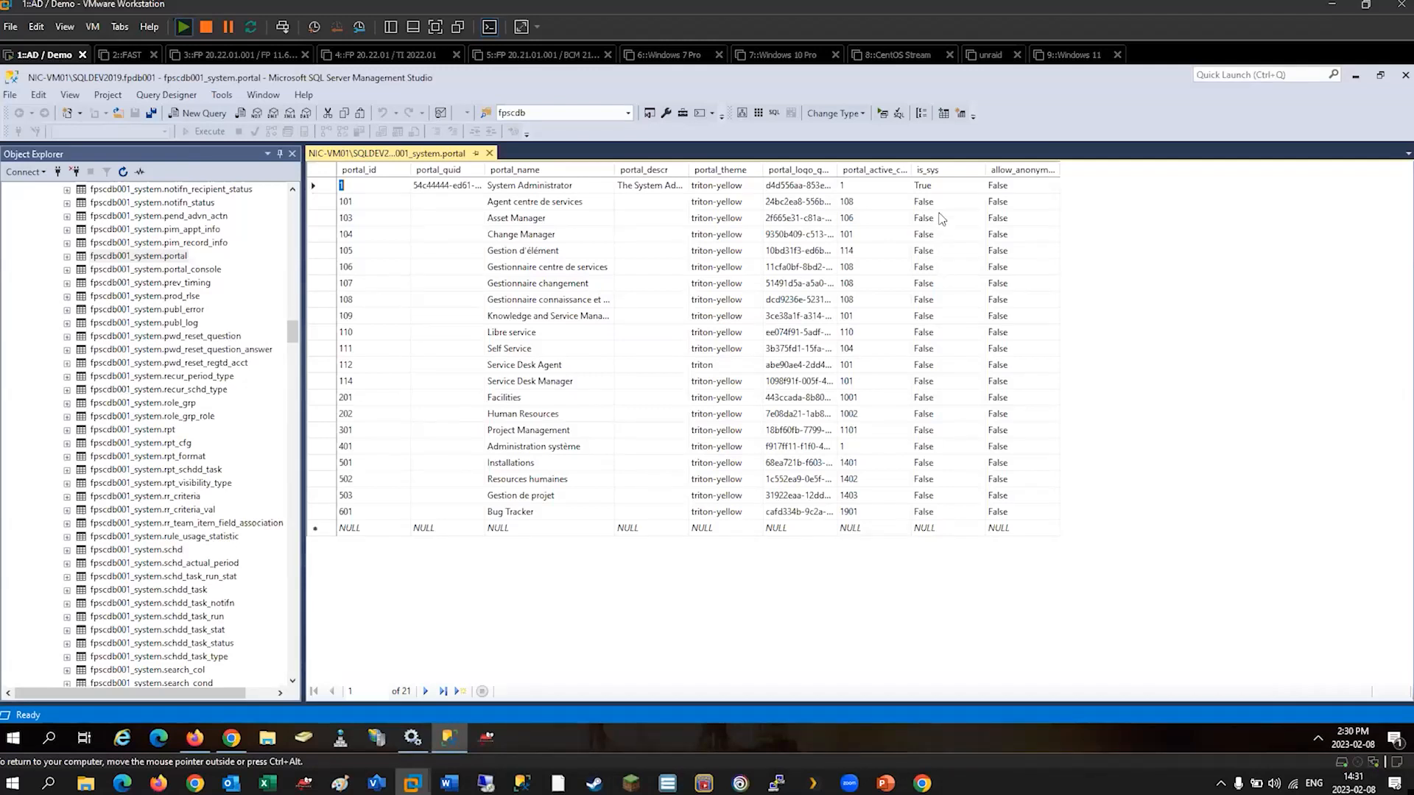
# Set is_sys to False in the System Administrator portal's row and commit the change.
pyautogui.click(934, 188)
pyautogui.write('False')
pyautogui.press('Down')
pyautogui.click(953, 188)
pyautogui.click(955, 196)
# Switch to FootPrints in Chrome, close the read-only System Administrator portal and reopen it for editing.
pyautogui.click(231, 738)
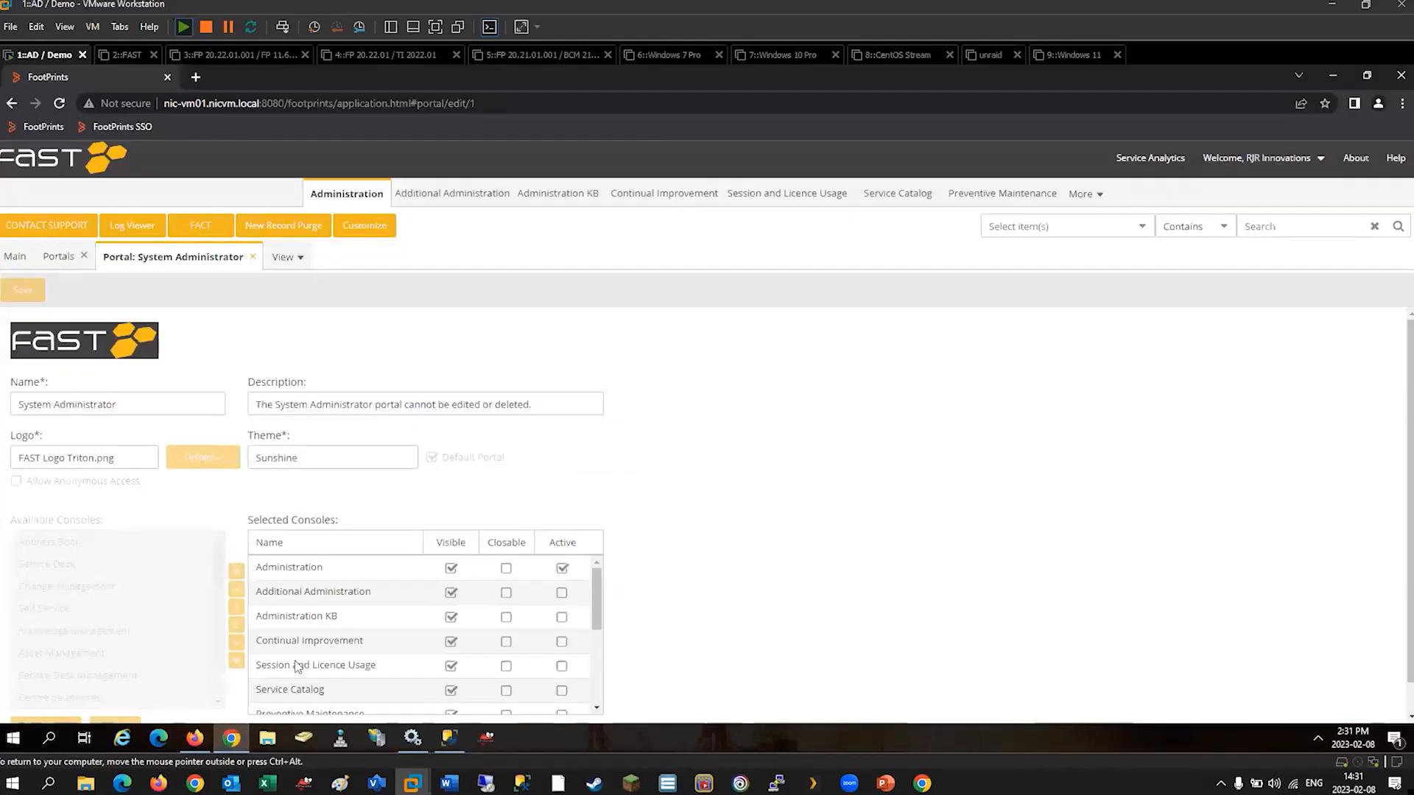
pyautogui.click(252, 257)
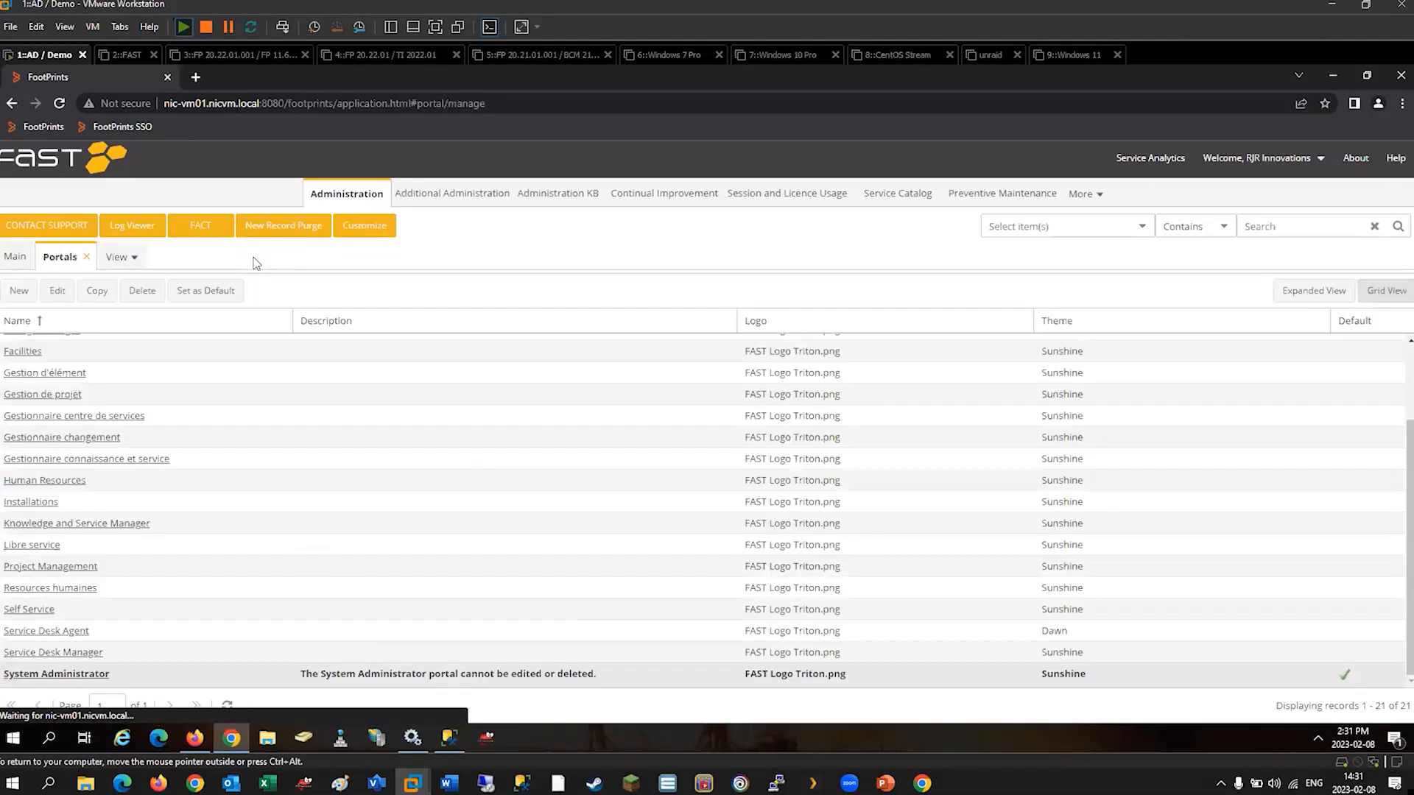
pyautogui.click(59, 291)
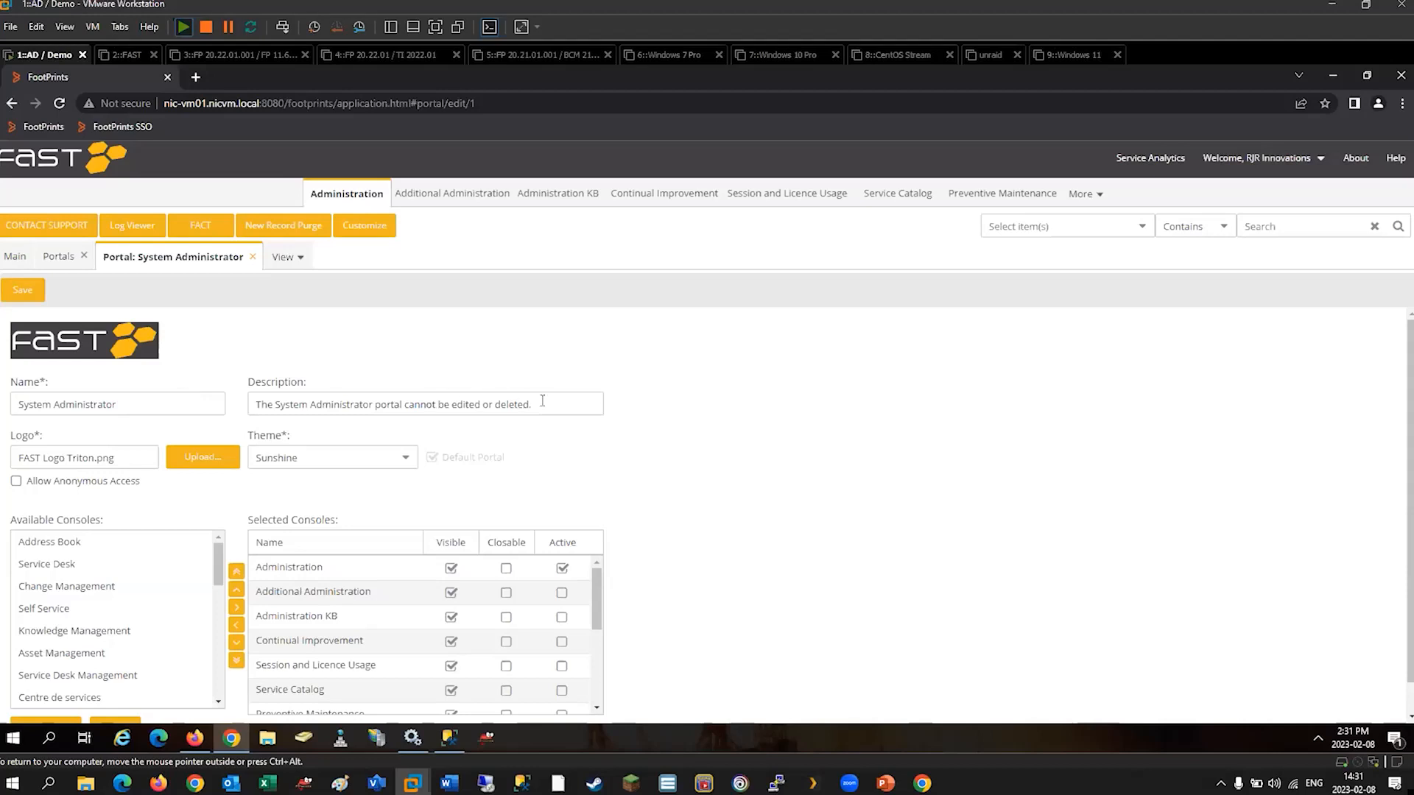
# Append "(test)" to the System Administrator portal's description, save it and close the portal.
pyautogui.write('(test')
pyautogui.click(22, 292)
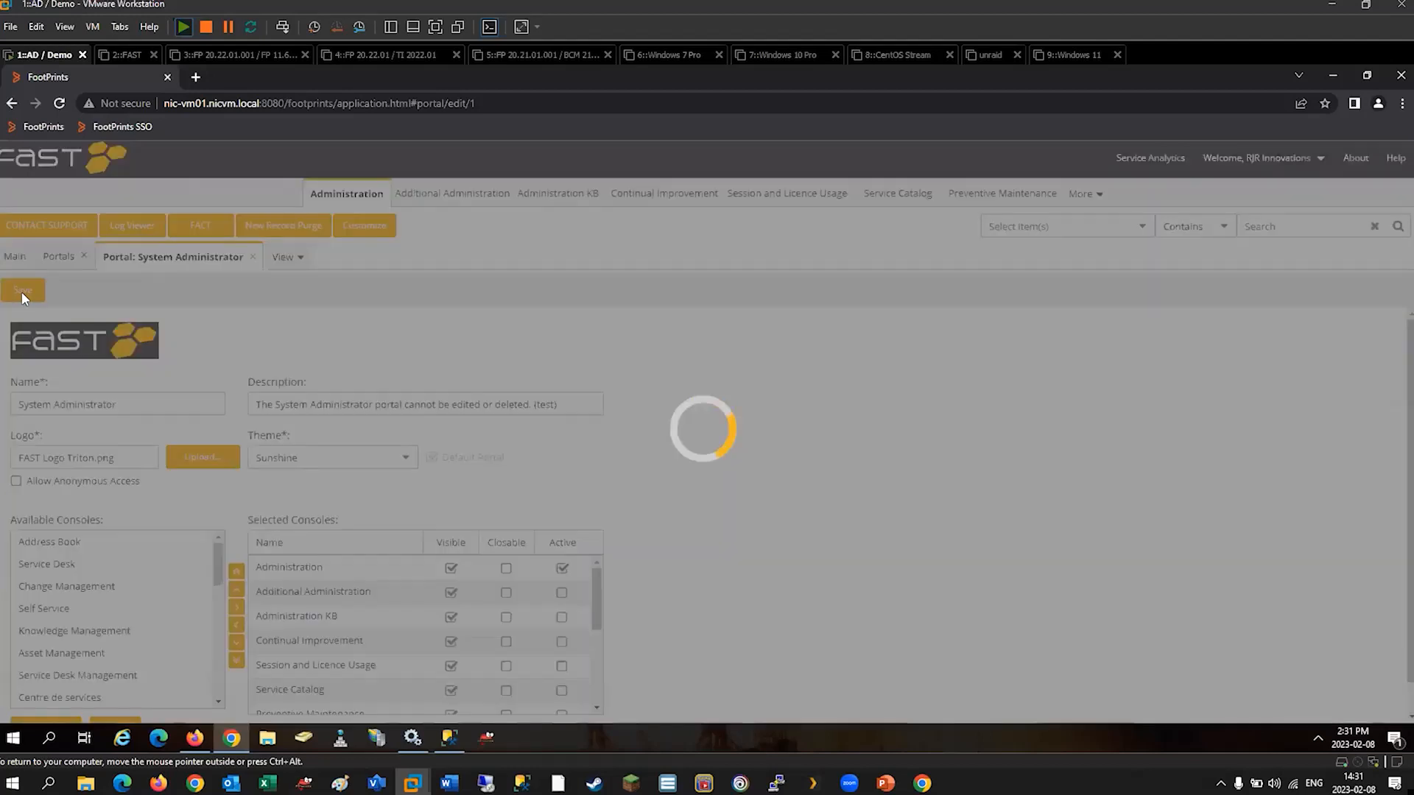
pyautogui.click(253, 256)
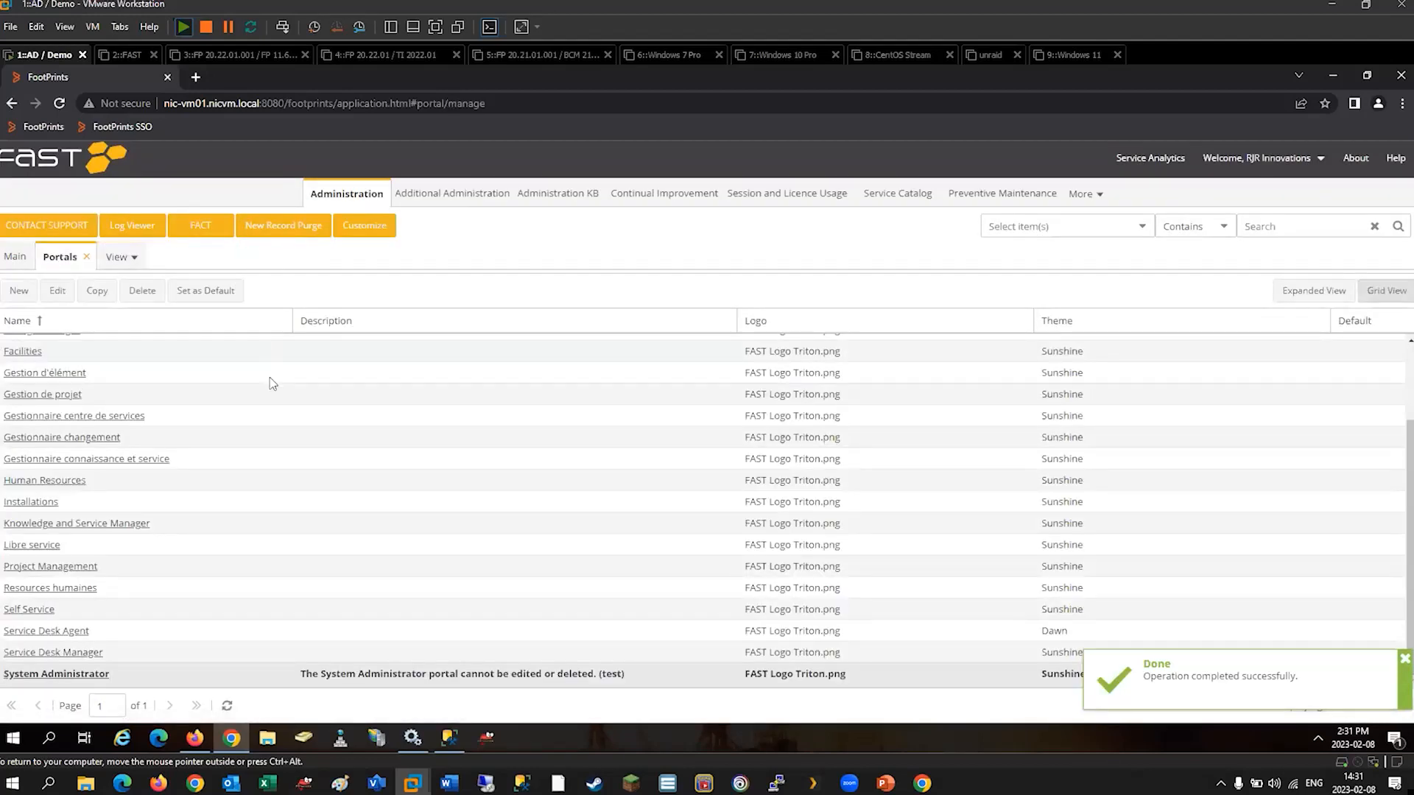
# Switch to SQL Server Management Studio and reload the portal table by closing it and reopening its top 200 rows for editing.
pyautogui.click(456, 744)
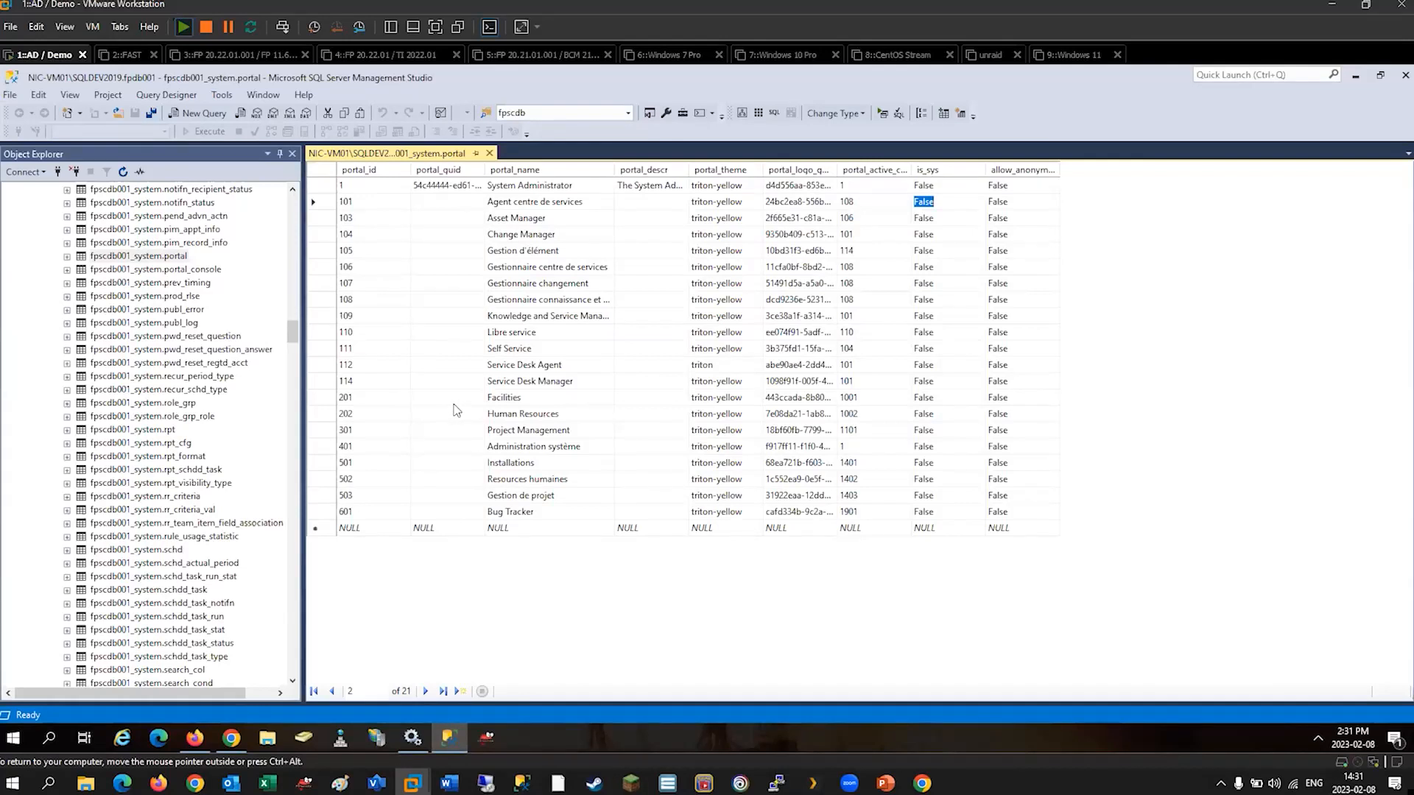
pyautogui.click(489, 153)
pyautogui.rightClick(157, 257)
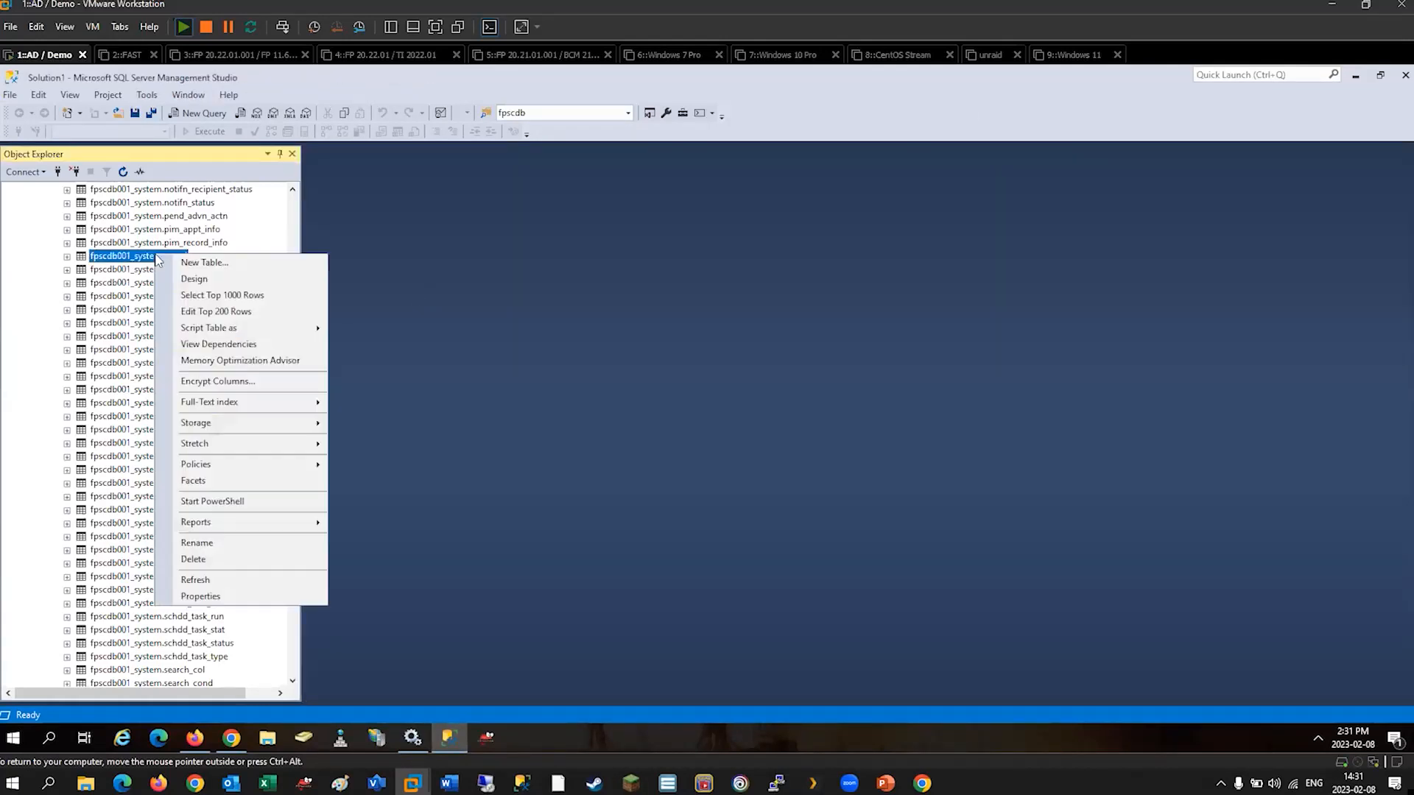
pyautogui.click(216, 311)
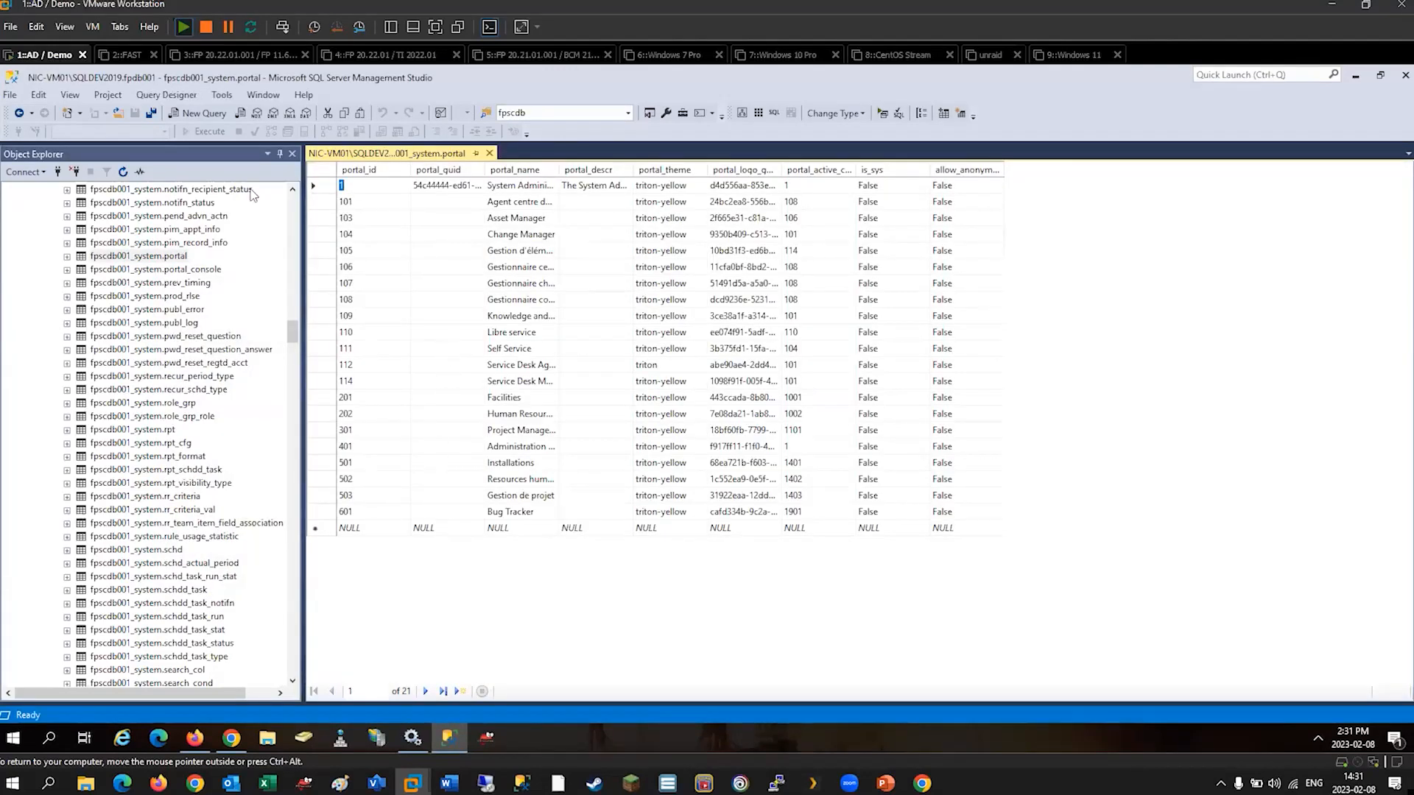
# Set is_sys back to True in the System Administrator portal's row and commit the change.
pyautogui.click(885, 187)
pyautogui.write('True')
pyautogui.click(876, 200)
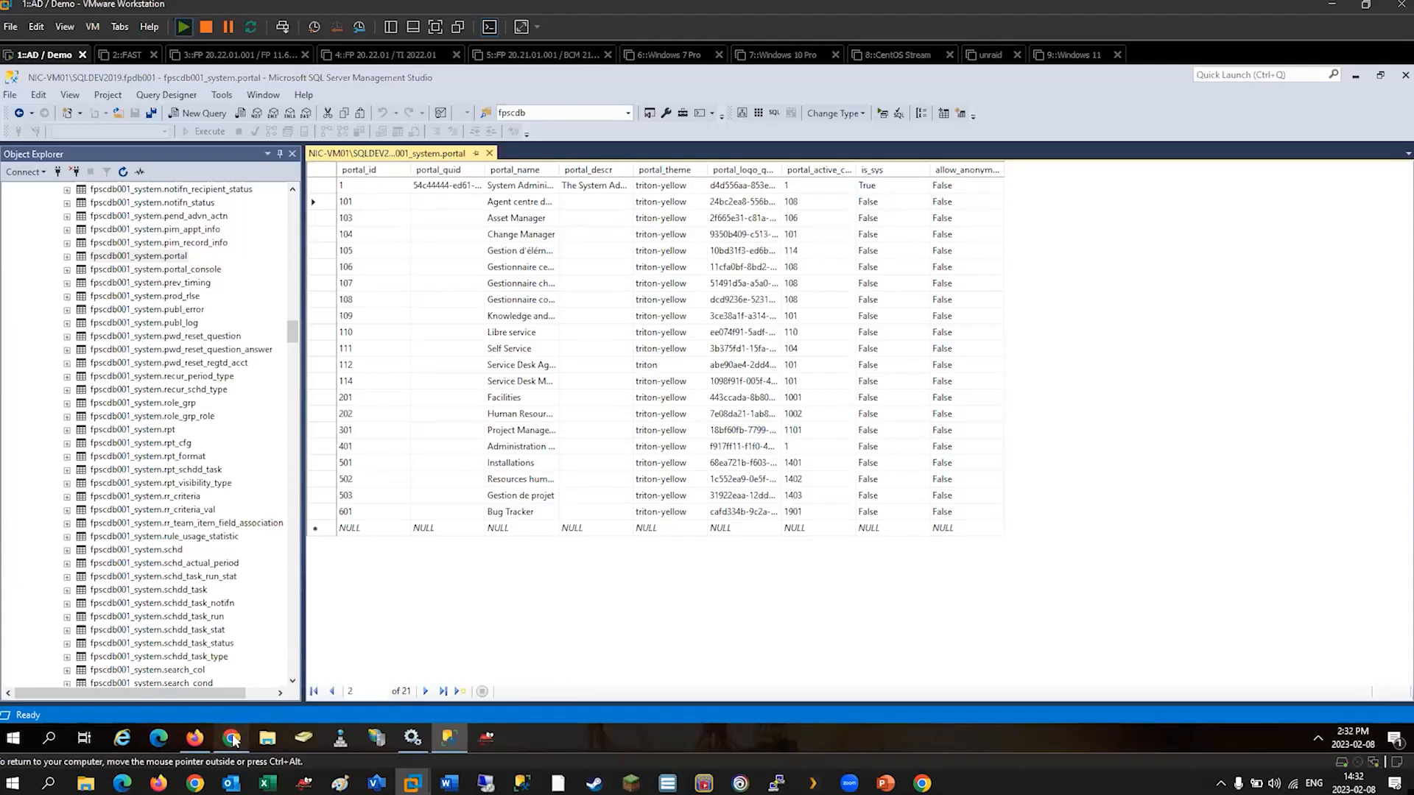
# Switch to FootPrints in Chrome and reopen the System Administrator portal to check whether it is locked against editing.
pyautogui.click(231, 738)
pyautogui.click(73, 291)
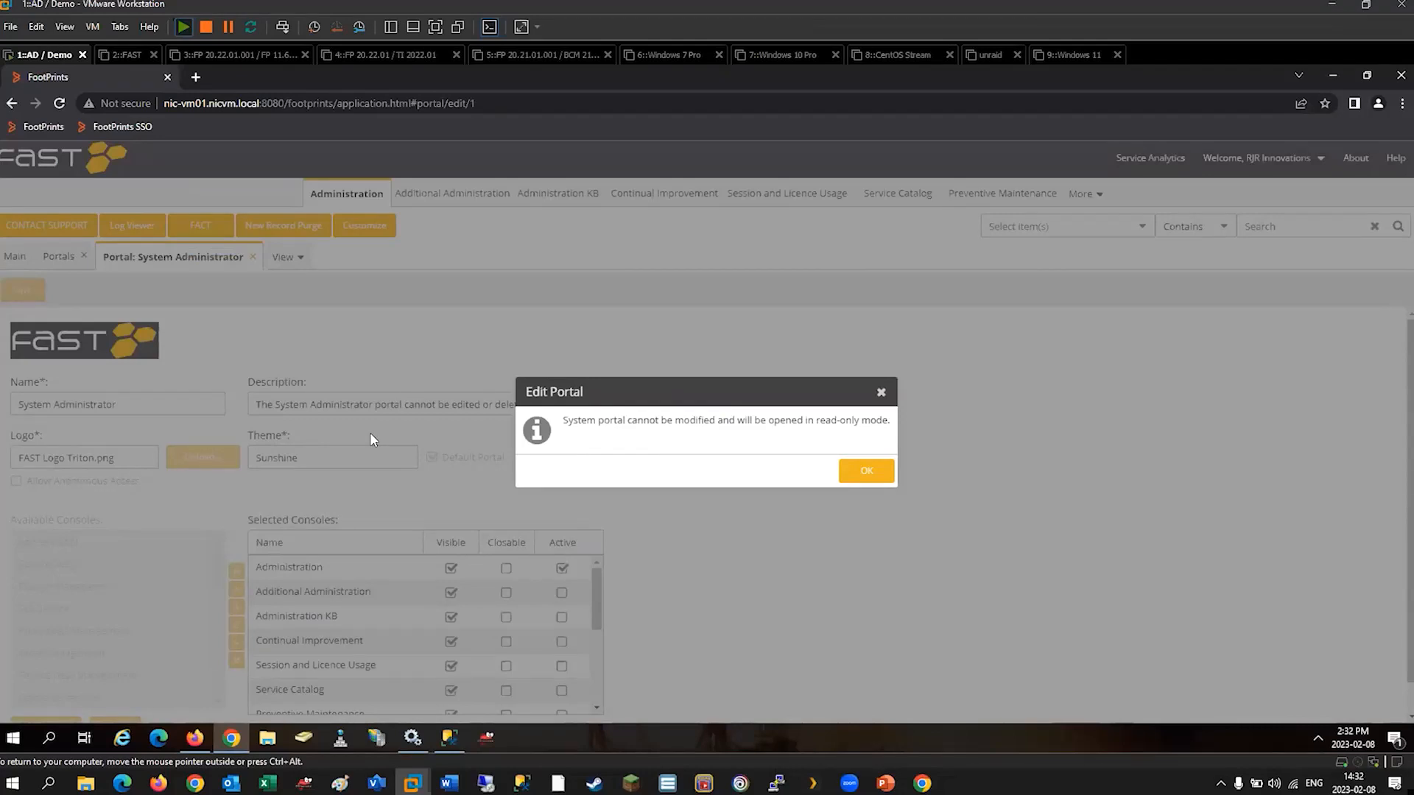
pyautogui.click(854, 473)
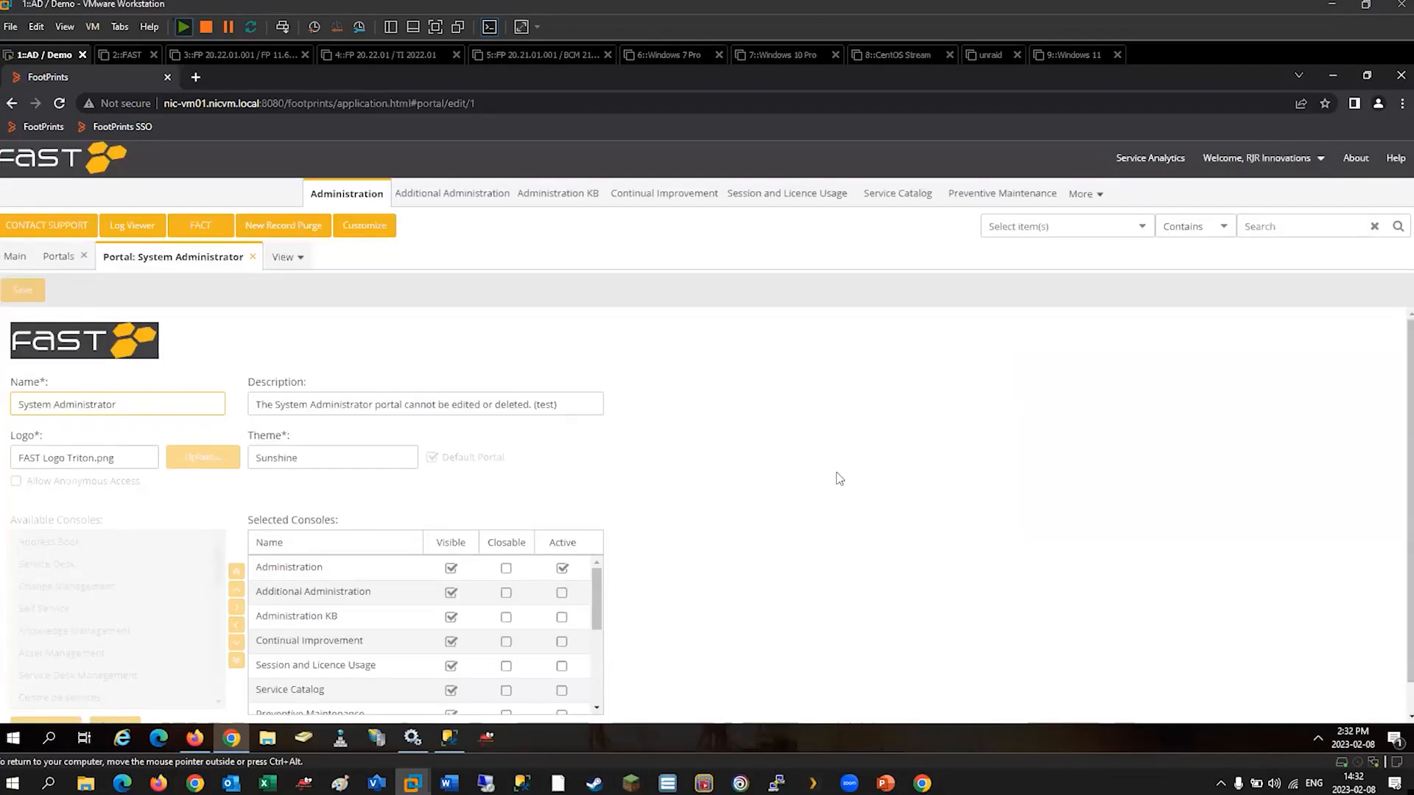
# Compare the portal table in SQL Server Management Studio with the FootPrints portal form, examining its name and console settings.
pyautogui.click(440, 741)
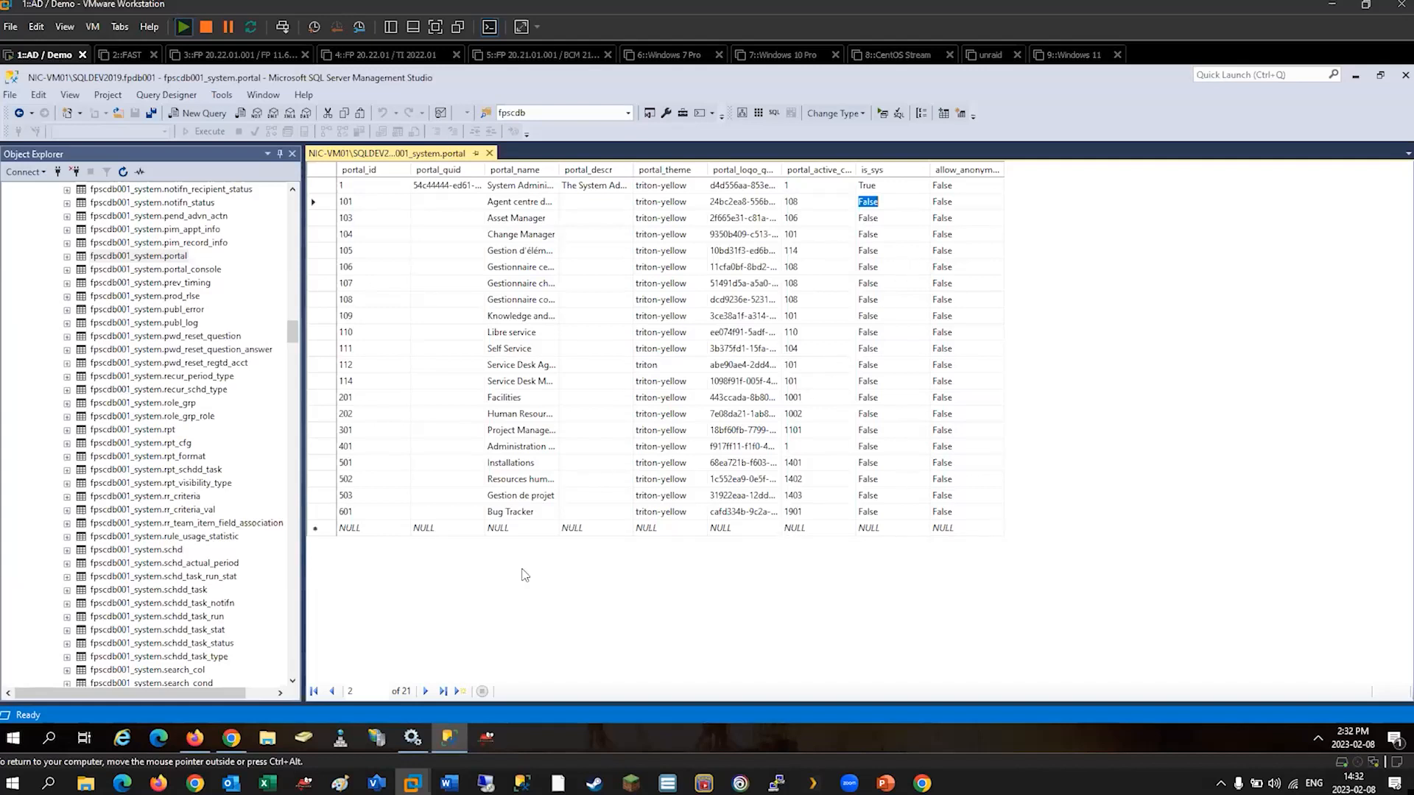
pyautogui.click(228, 736)
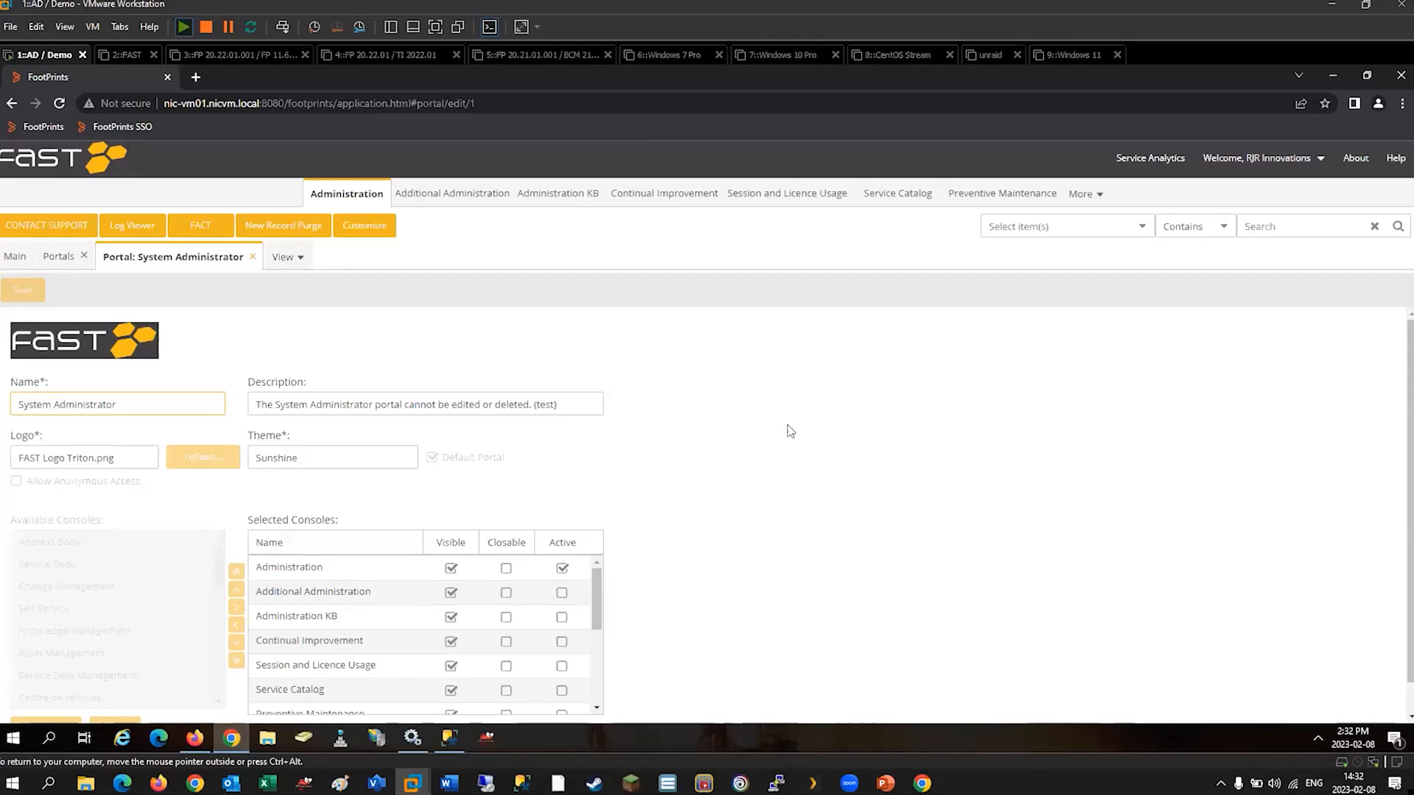
pyautogui.moveTo(21, 404); pyautogui.dragTo(106, 404)
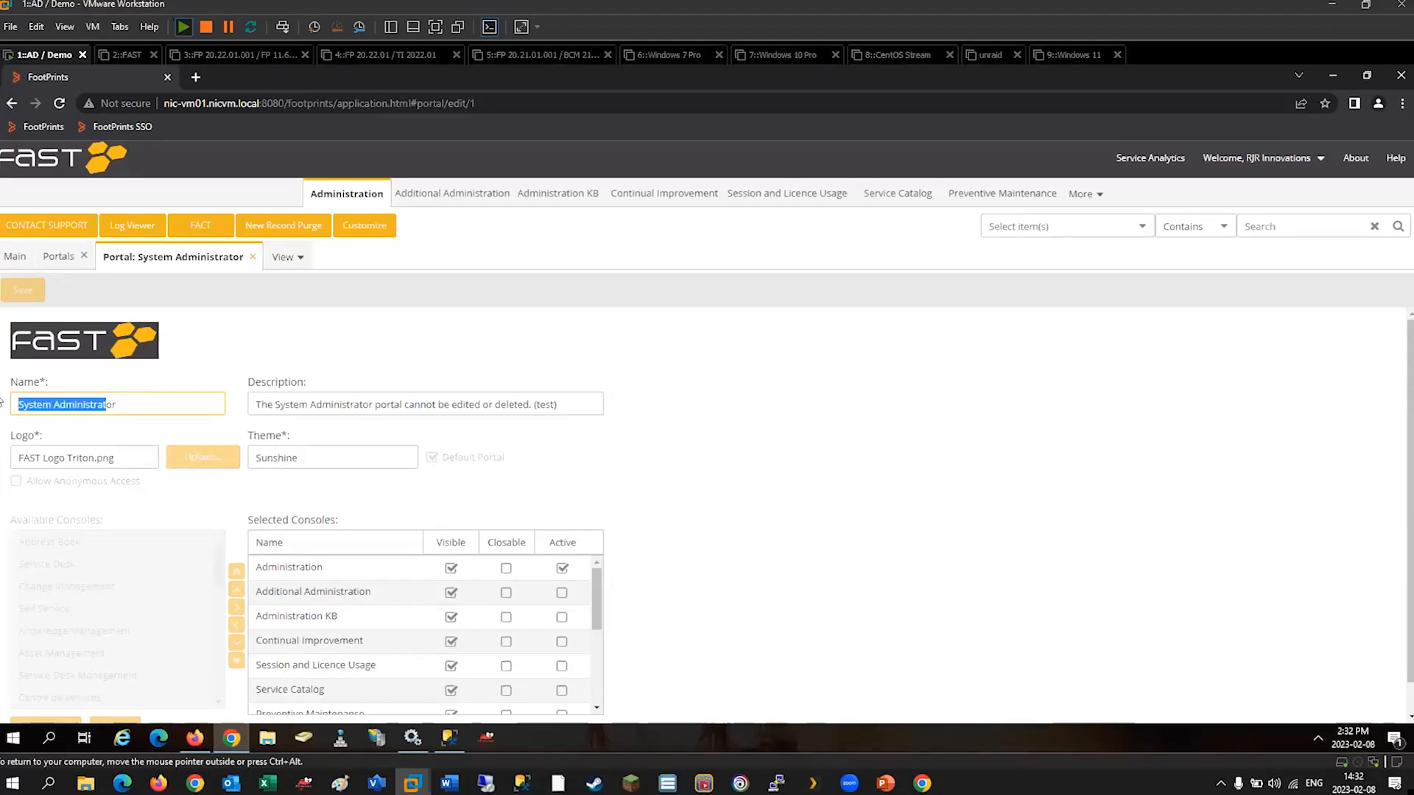
pyautogui.click(143, 402)
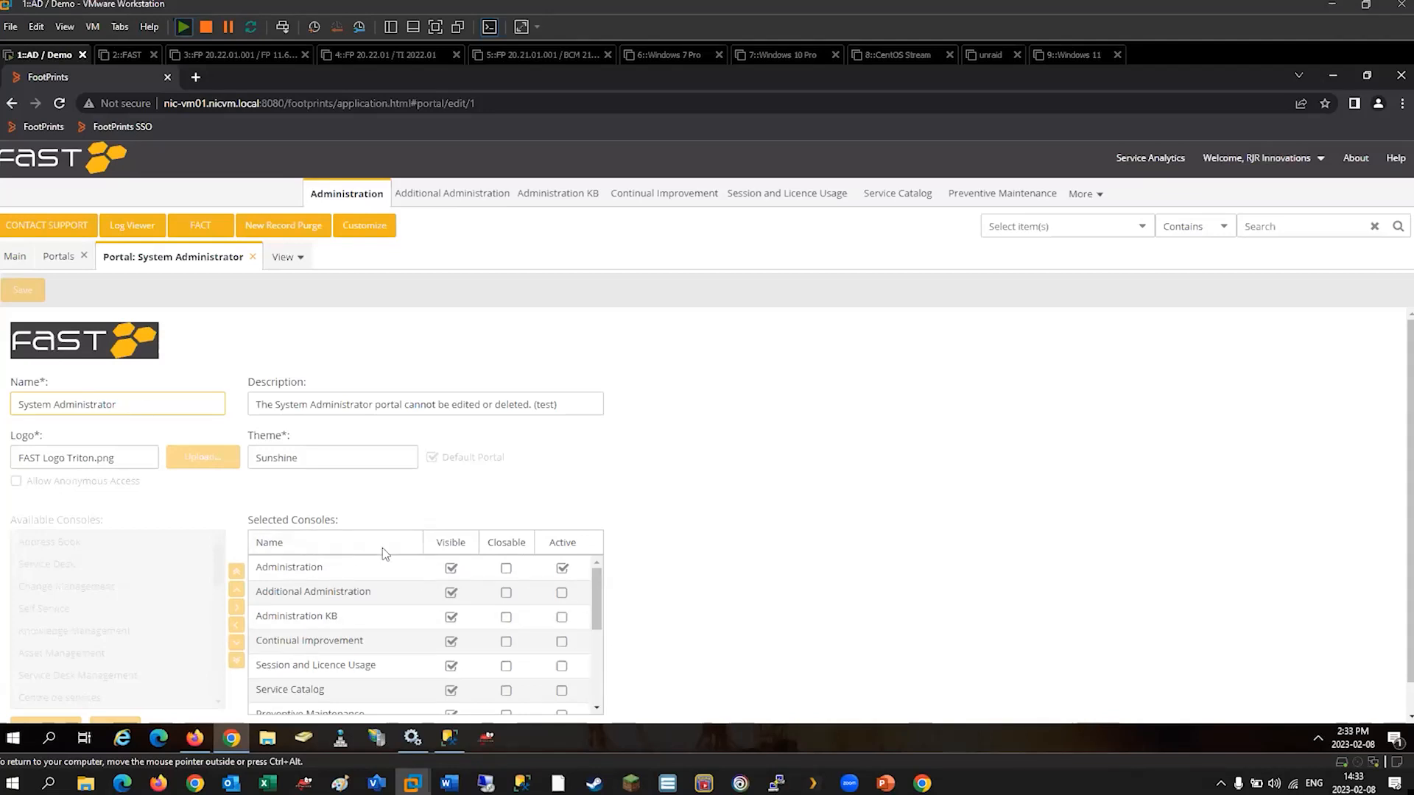
pyautogui.scroll(-1, 652, 592)
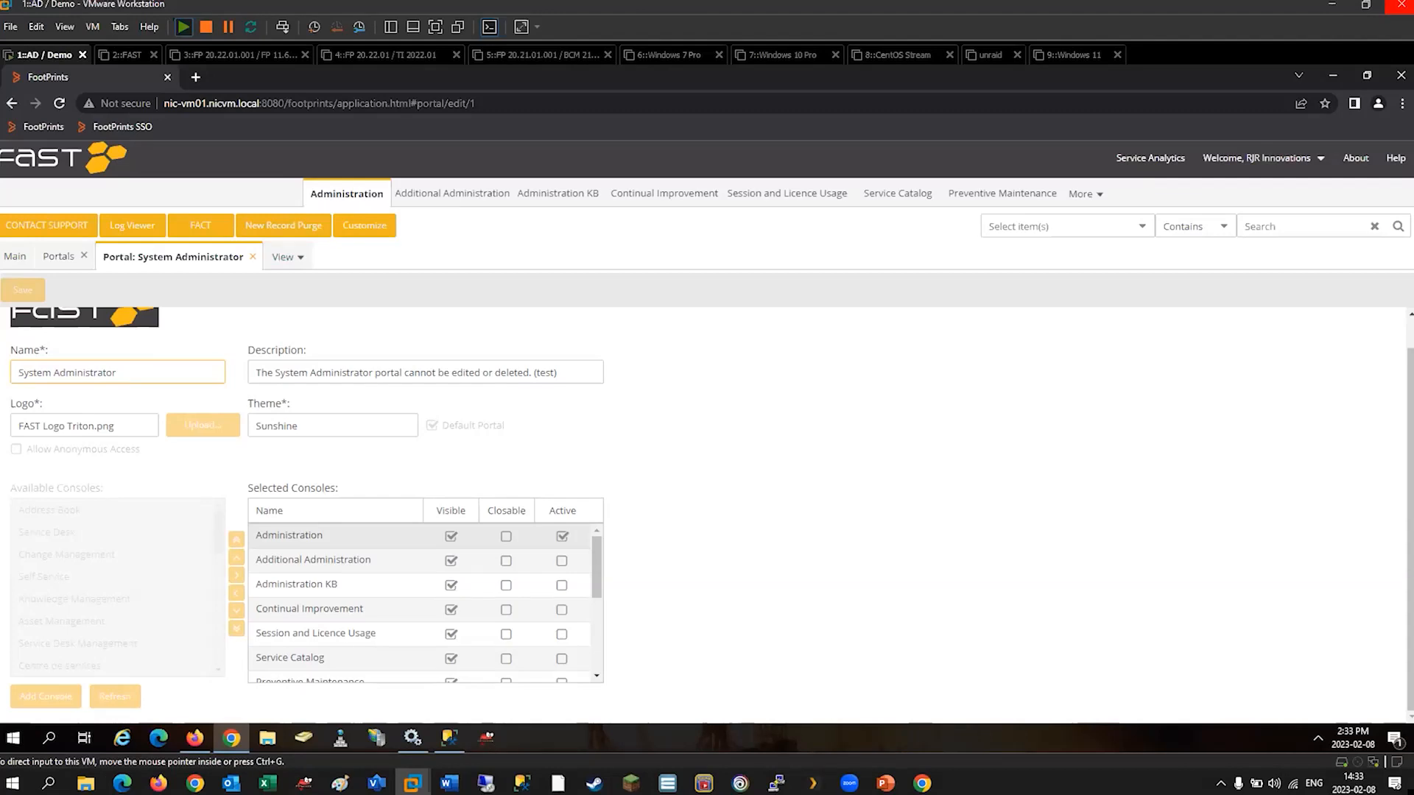
# Open workspace management from the administration main page and open the Incident record definition of the Service Desk workspace.
pyautogui.hotkey('alt', 'Tab')
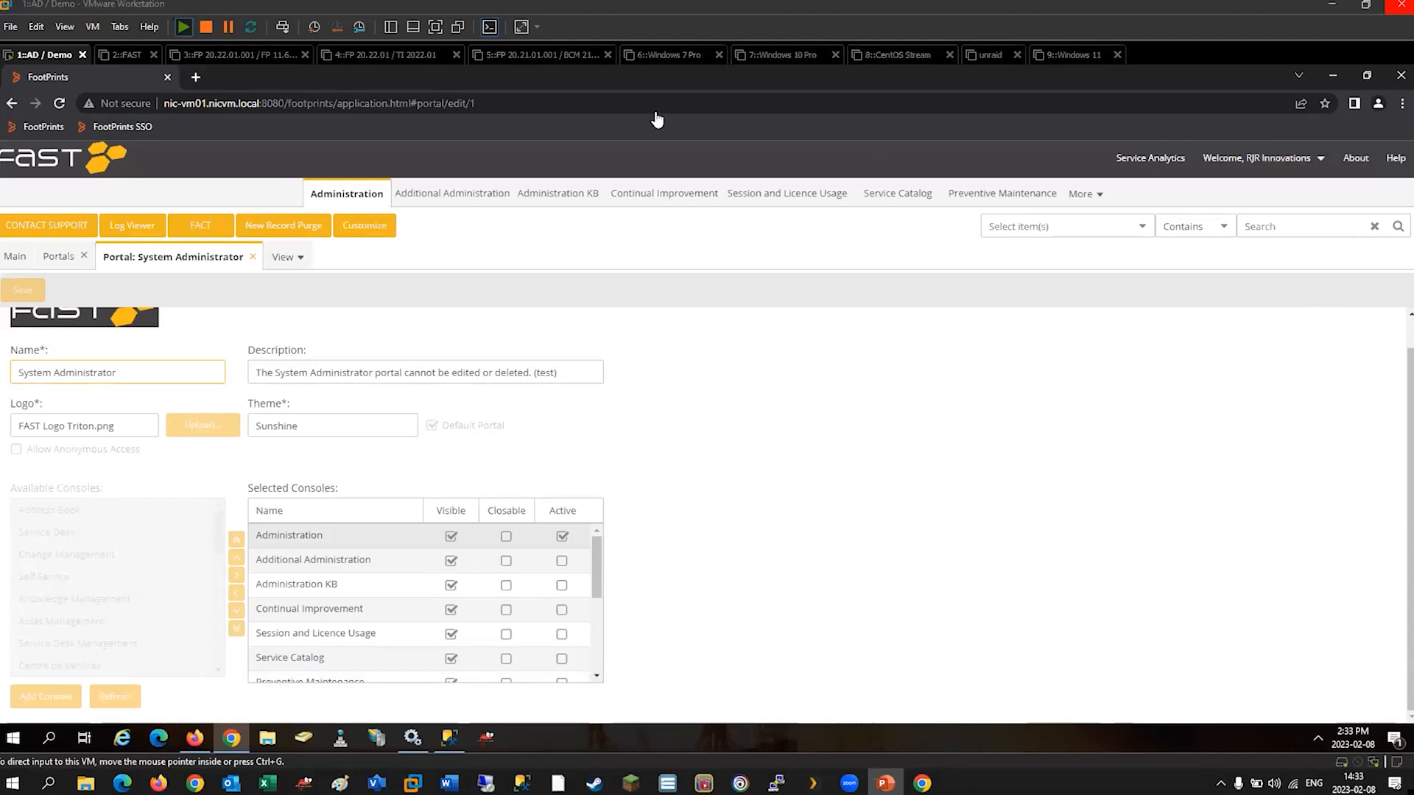
pyautogui.click(16, 262)
pyautogui.click(16, 262)
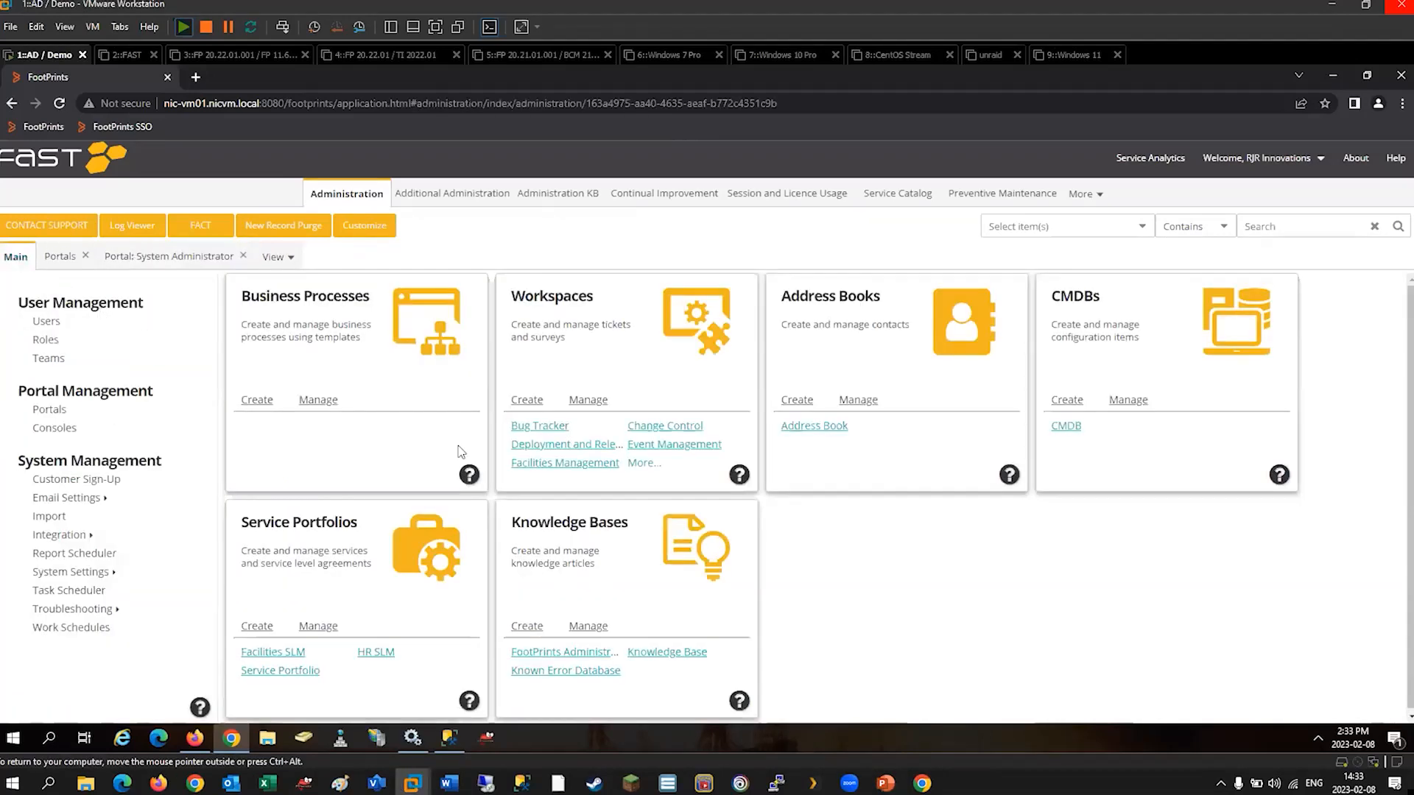
pyautogui.click(590, 401)
pyautogui.doubleClick(609, 593)
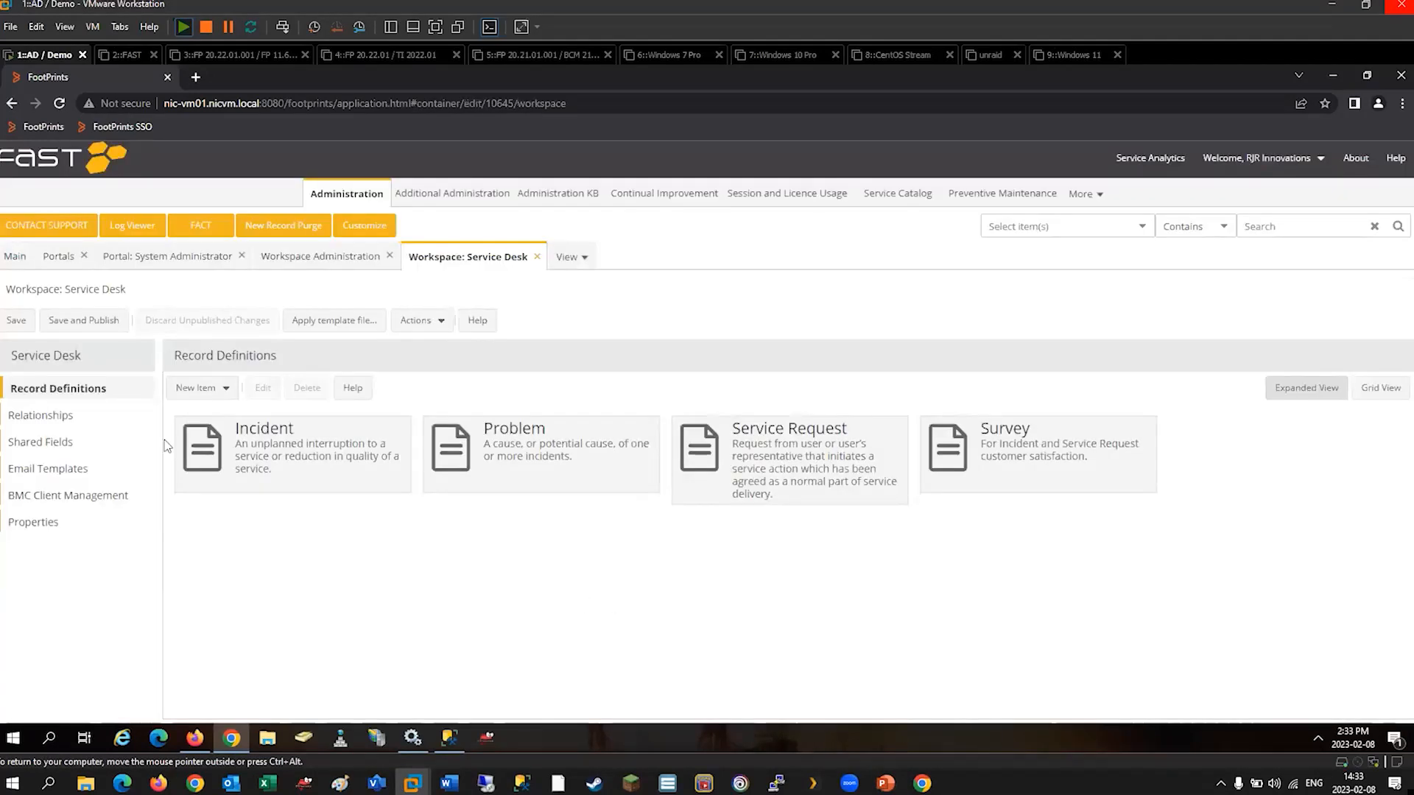
pyautogui.doubleClick(333, 444)
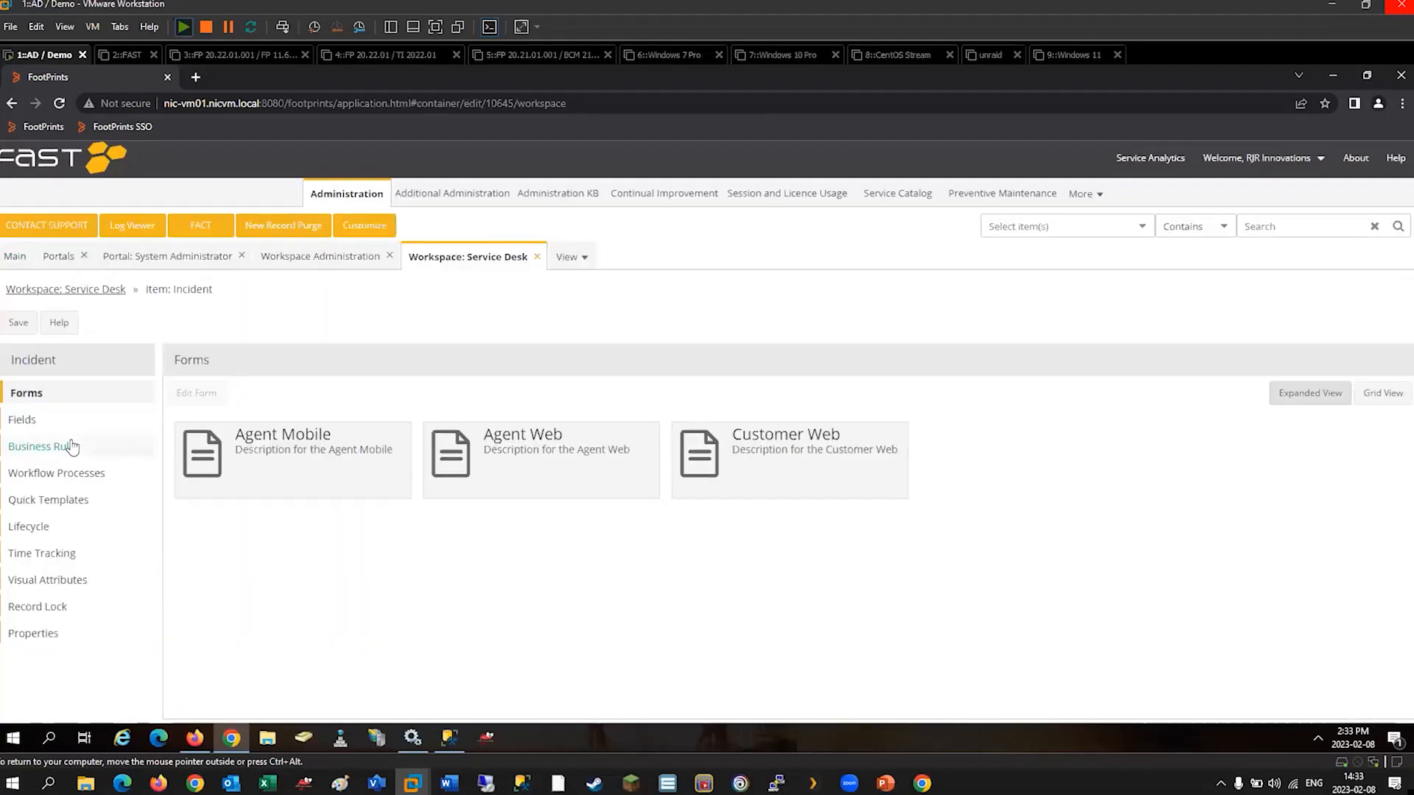
# Examine the Incident business rules by expanding the general rules and the Completed and Closed workflow groups.
pyautogui.click(72, 446)
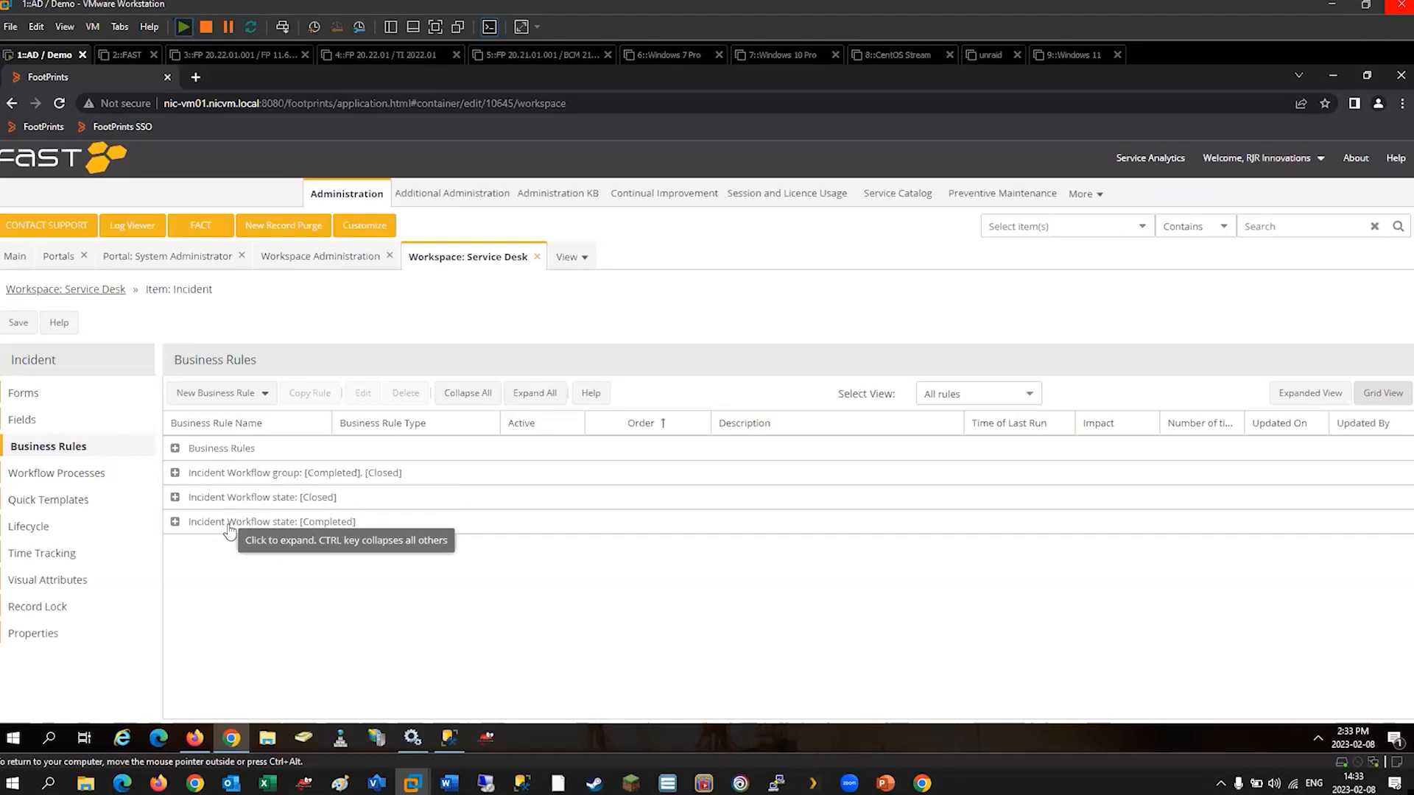
pyautogui.click(175, 522)
pyautogui.click(175, 497)
pyautogui.click(175, 473)
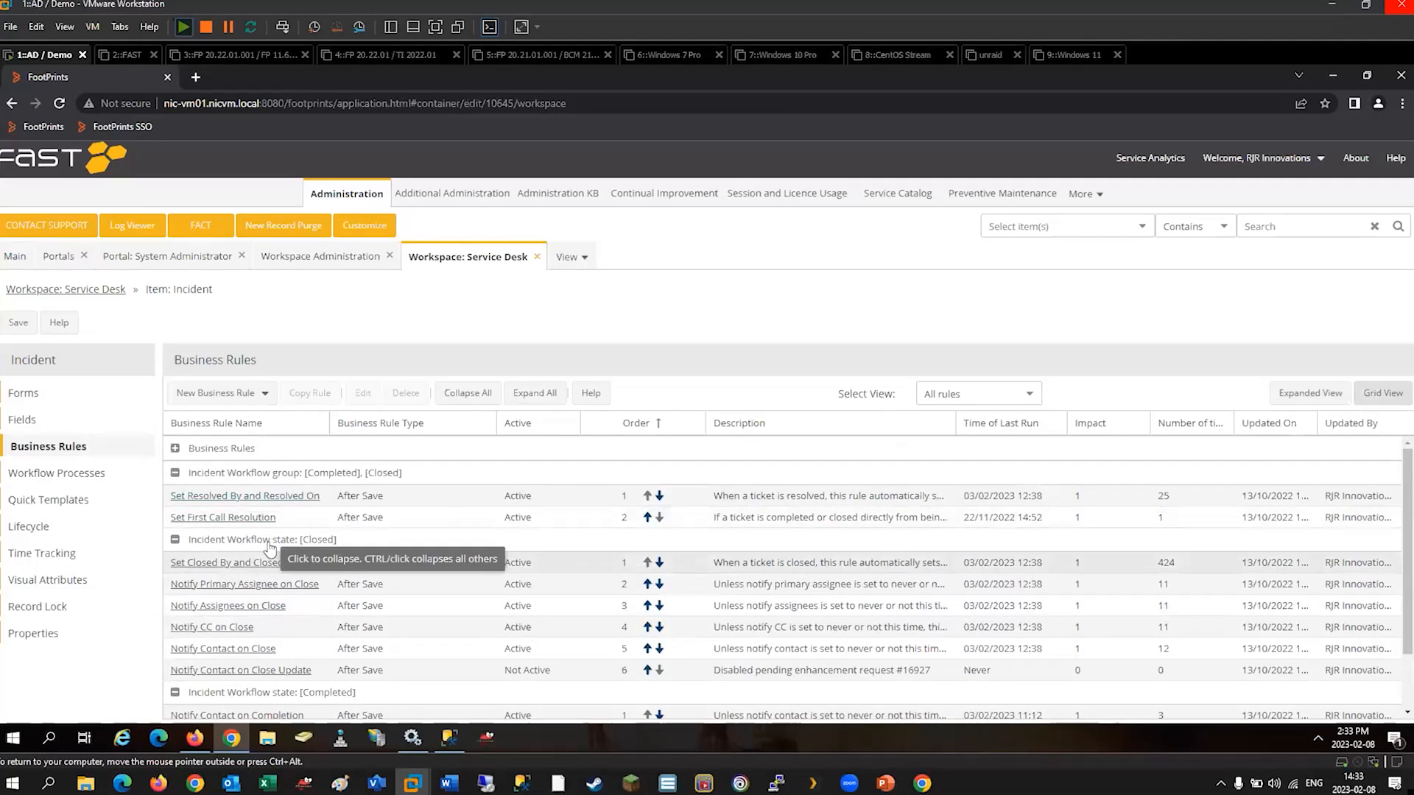
pyautogui.click(176, 447)
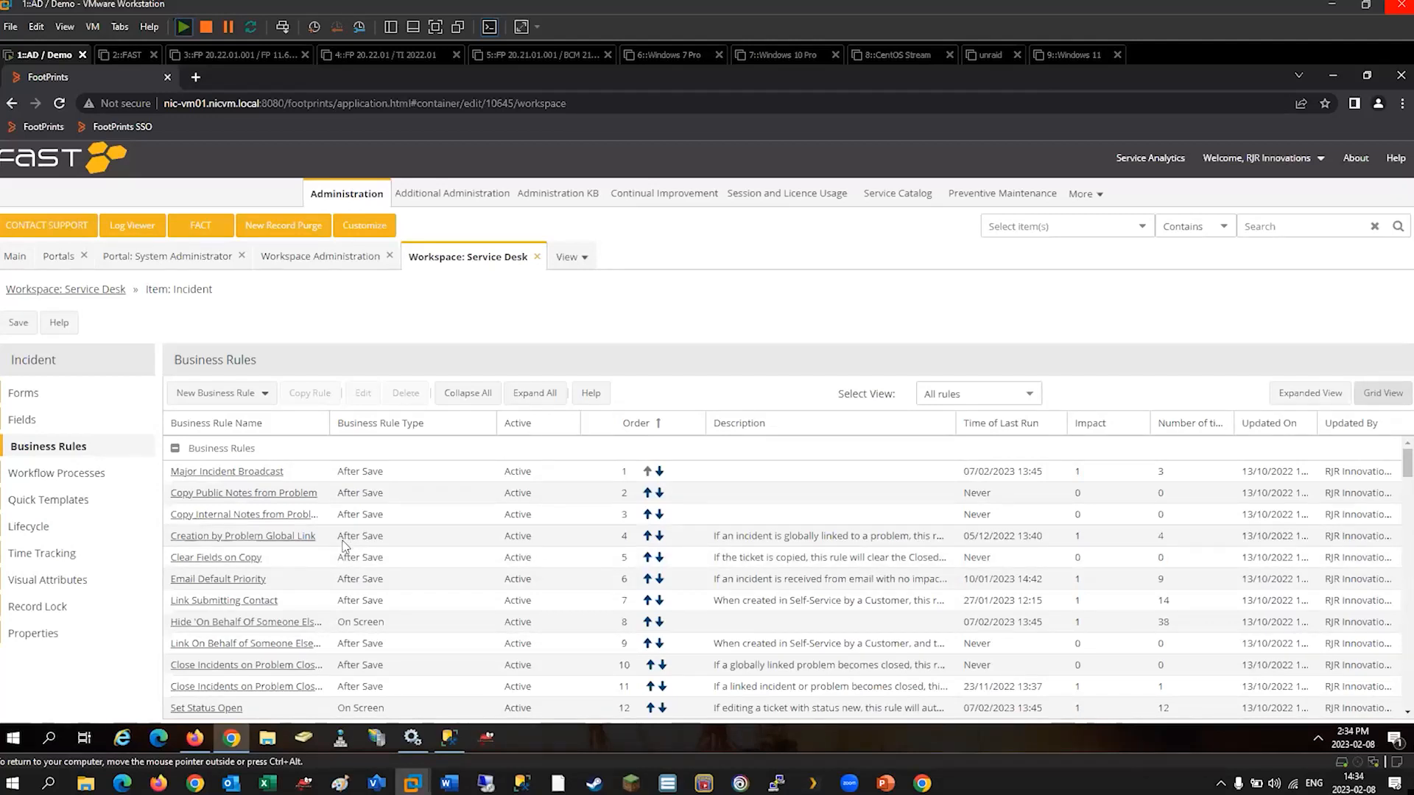
pyautogui.click(176, 449)
# Open the Incident Workflow and bring up the Completed state's Notify Contact on Completion rule for editing.
pyautogui.click(89, 474)
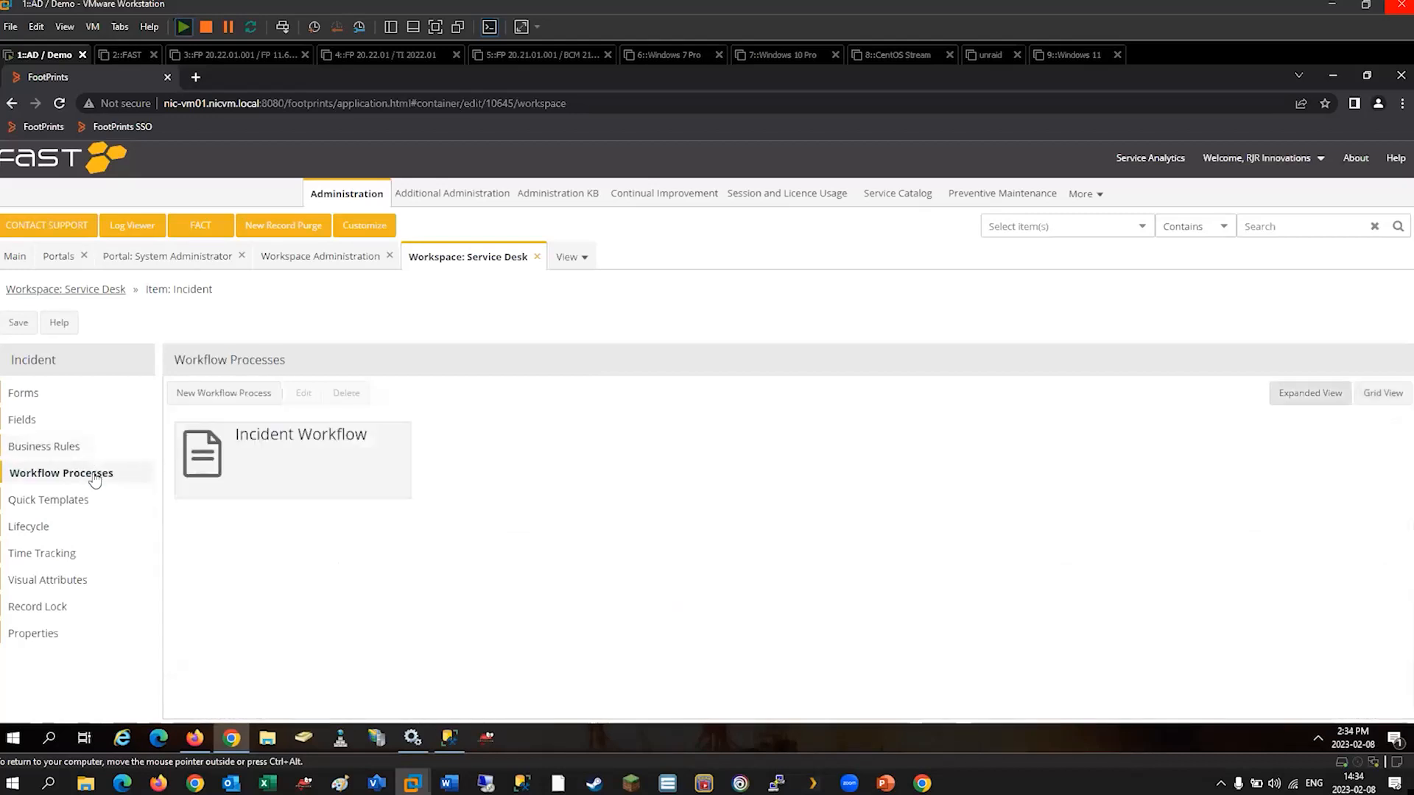
pyautogui.doubleClick(286, 473)
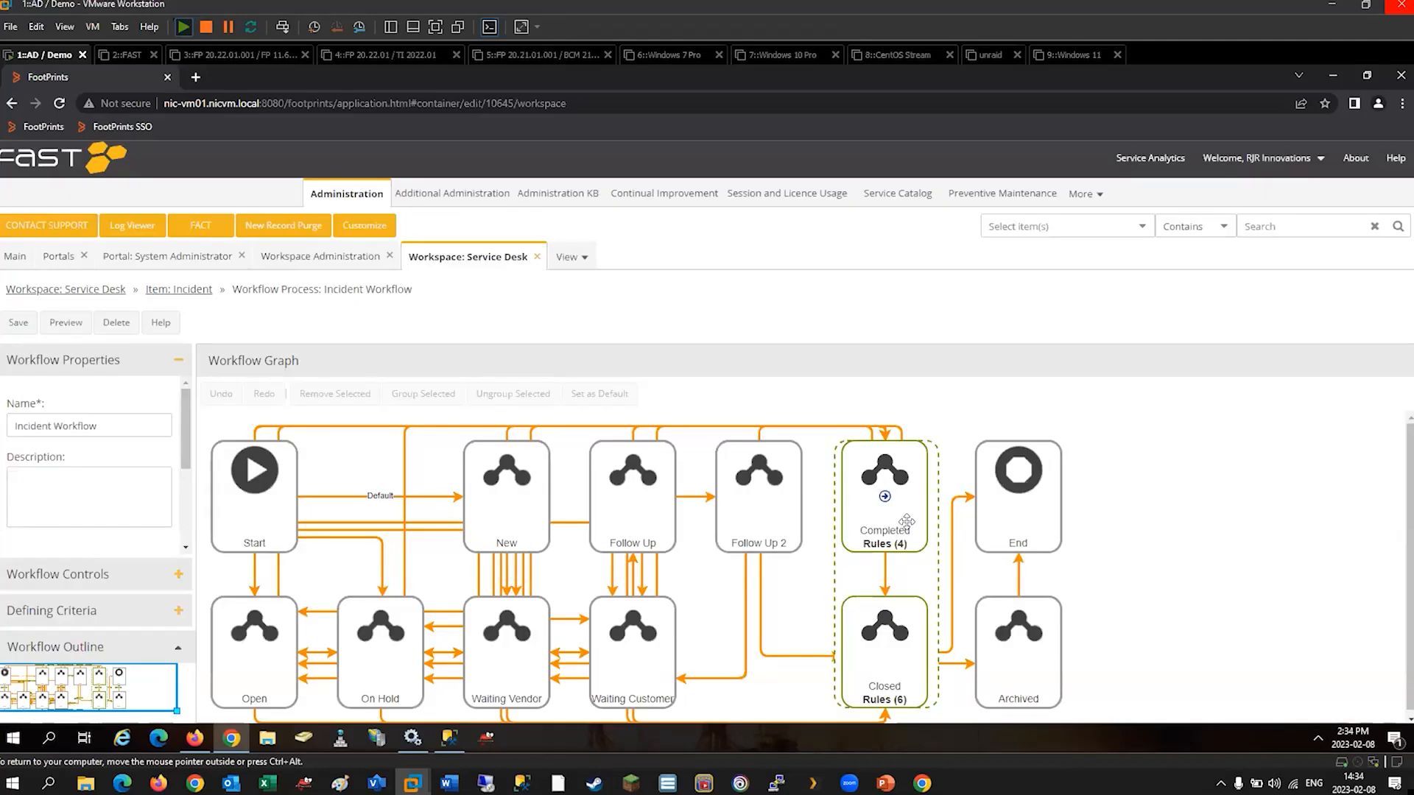
pyautogui.click(906, 521)
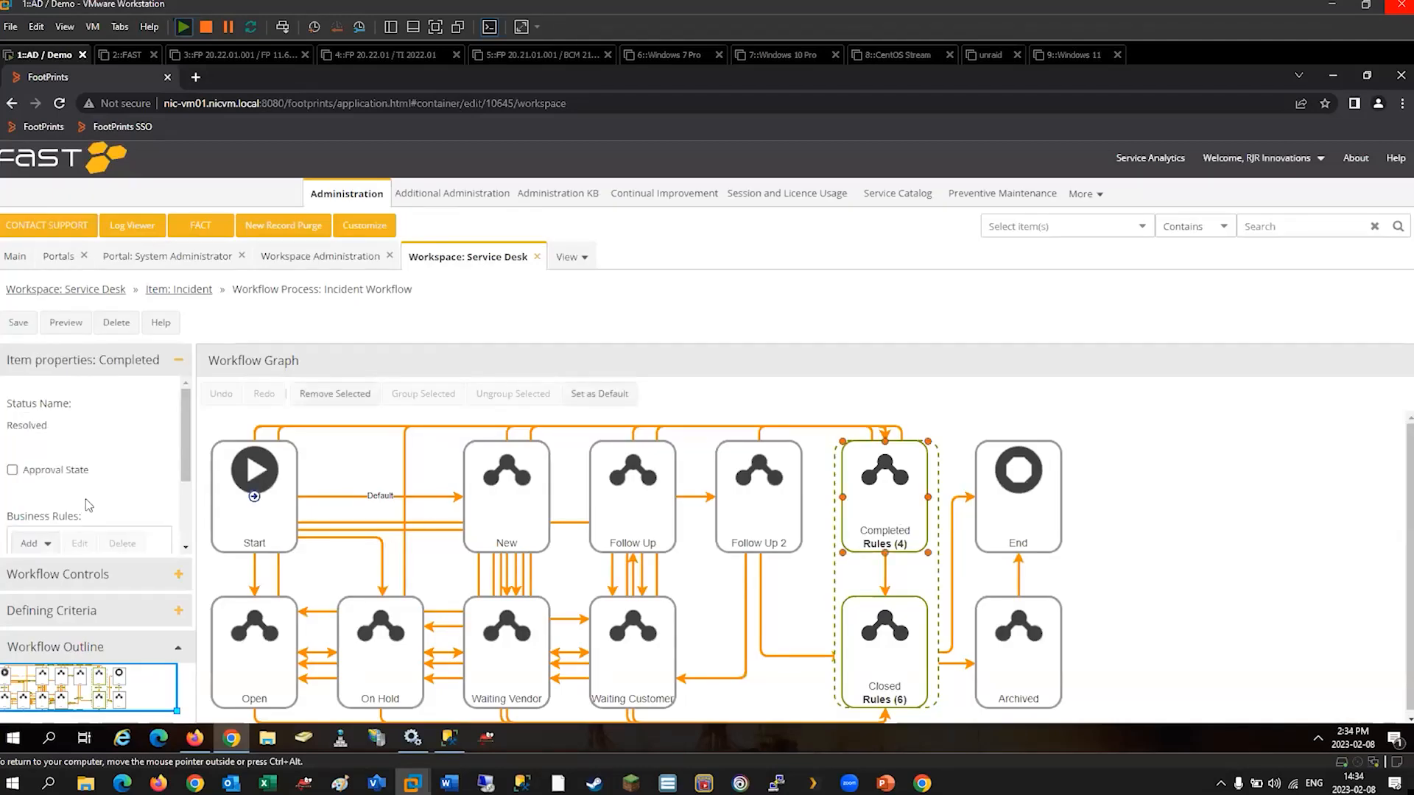
pyautogui.scroll(-3, 189, 486)
pyautogui.scroll(-1, 188, 486)
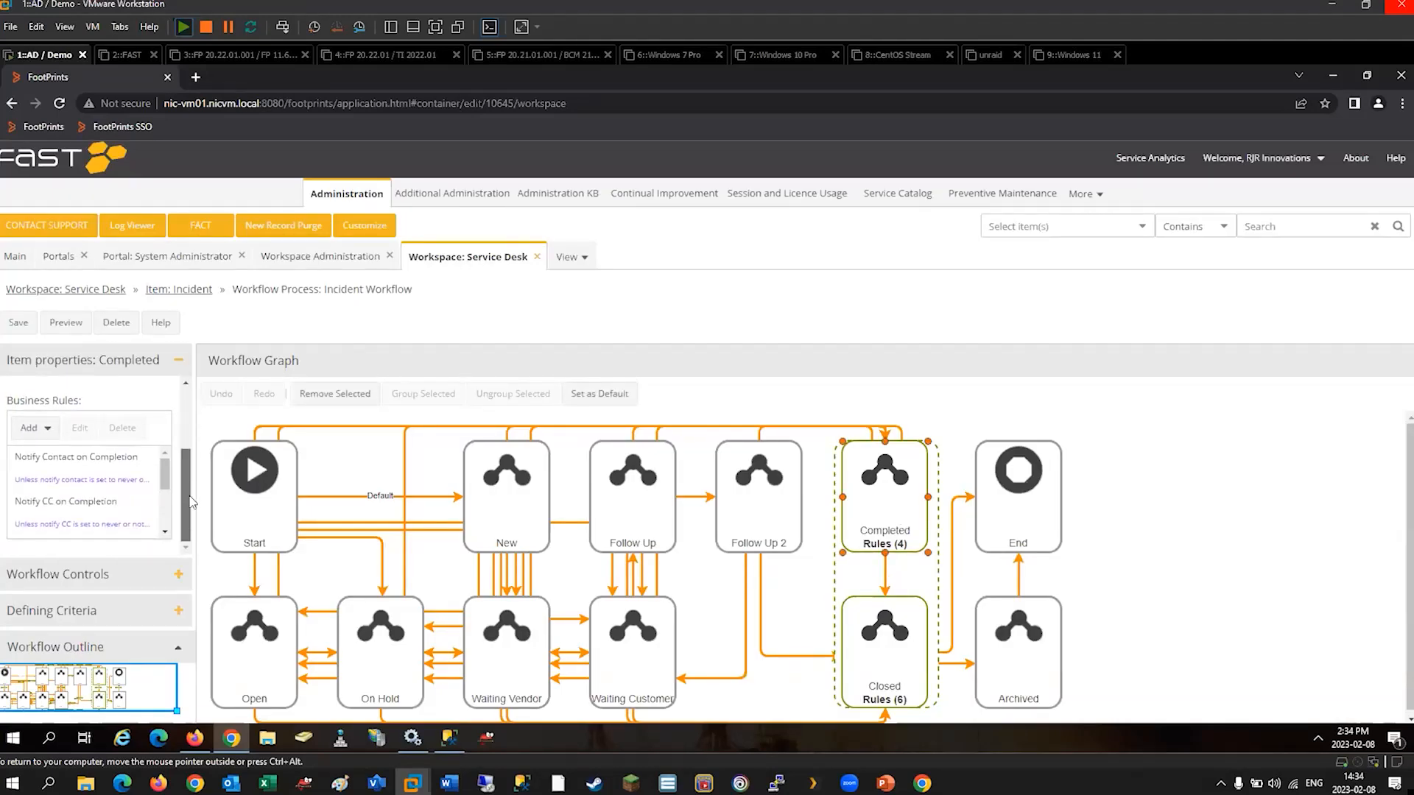
pyautogui.click(83, 462)
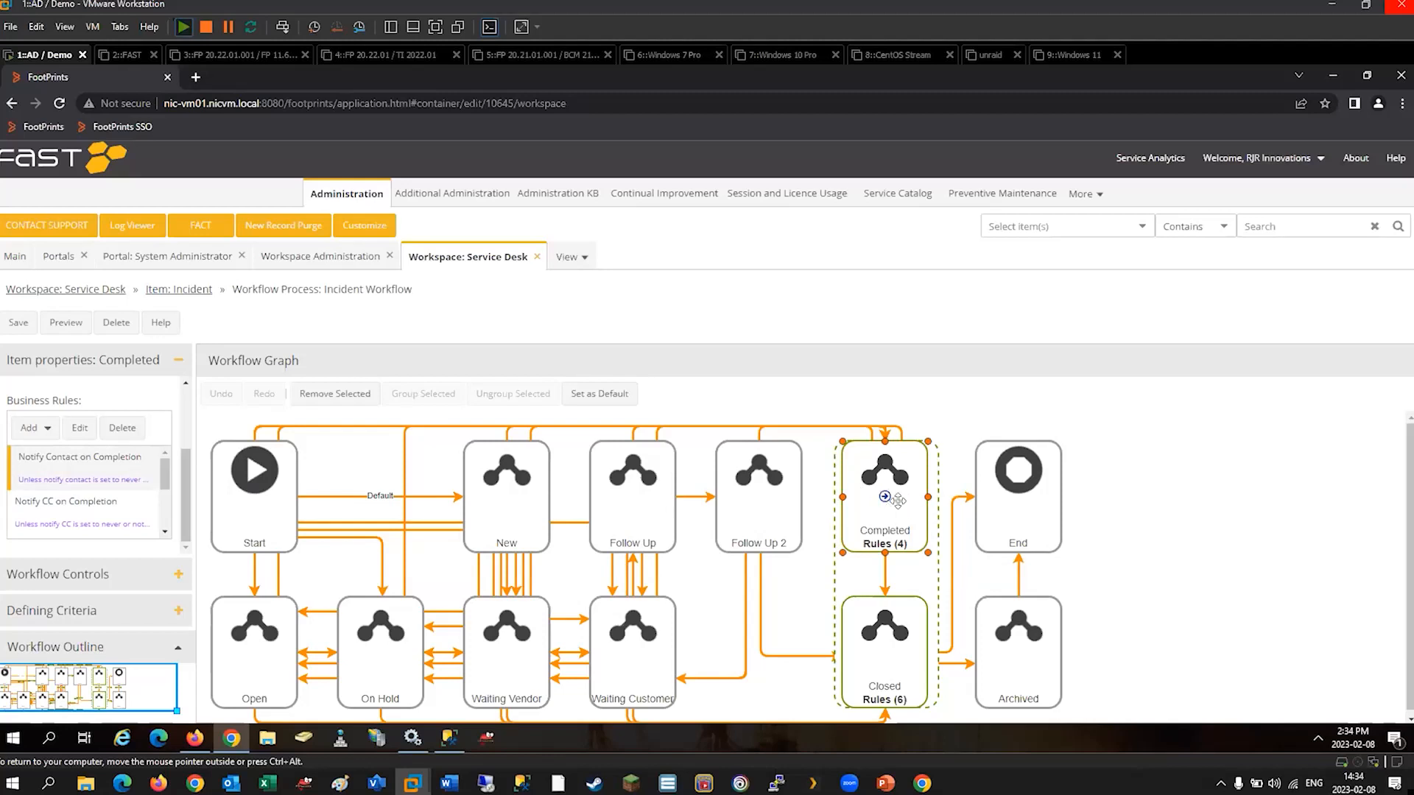
pyautogui.click(80, 430)
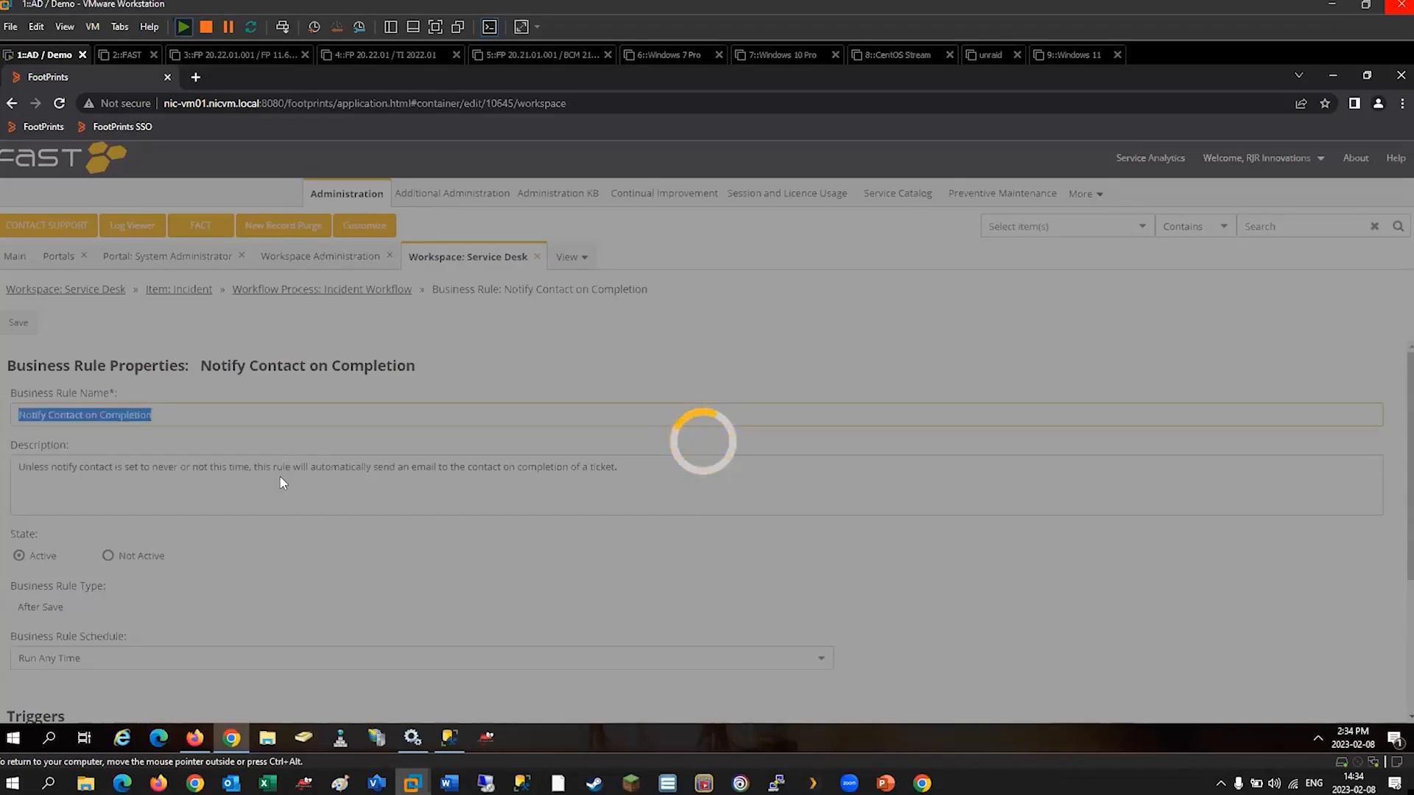
# Examine the Notify Contact on Completion rule's trigger options, criteria and action, cancelling the trigger edit.
pyautogui.scroll(-3, 281, 519)
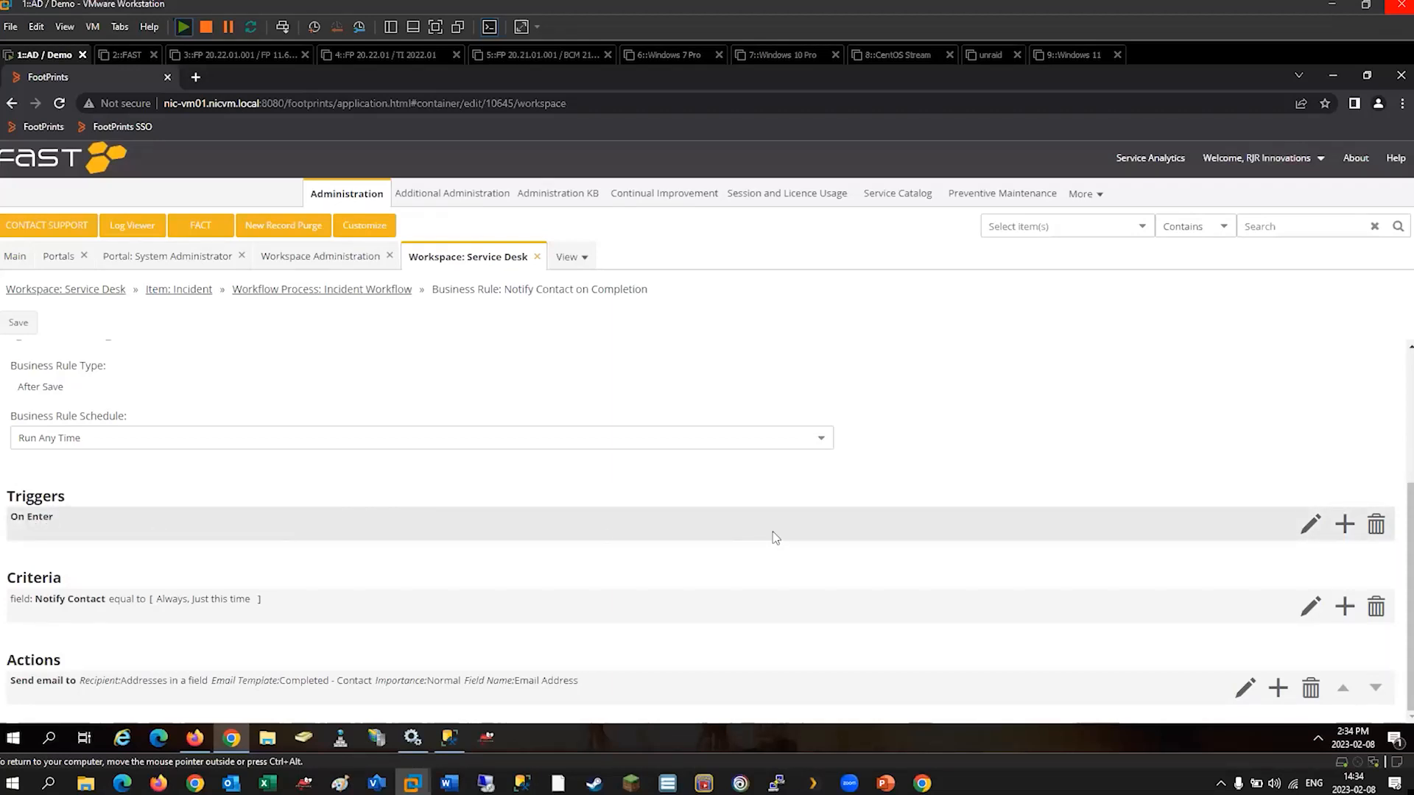
pyautogui.click(1310, 524)
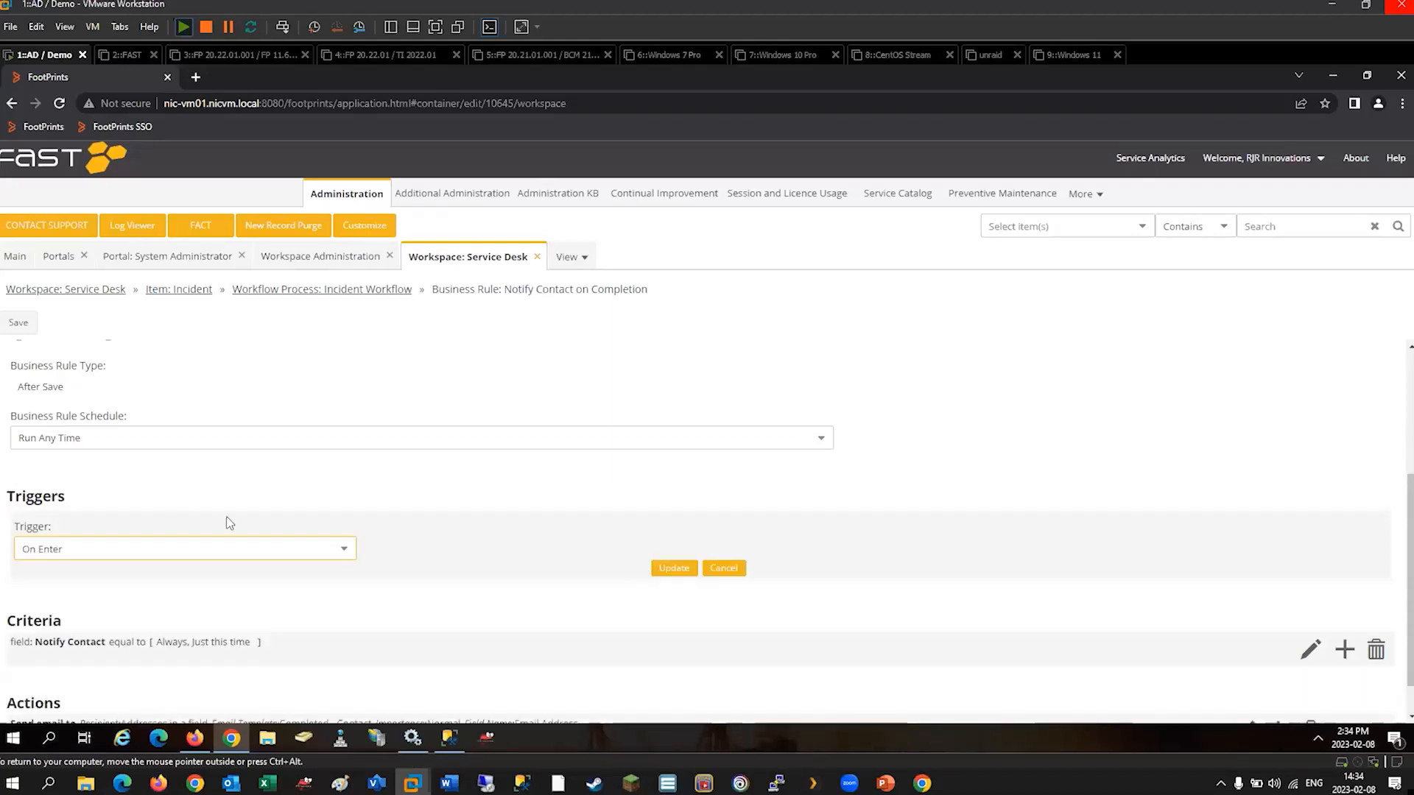
pyautogui.click(354, 551)
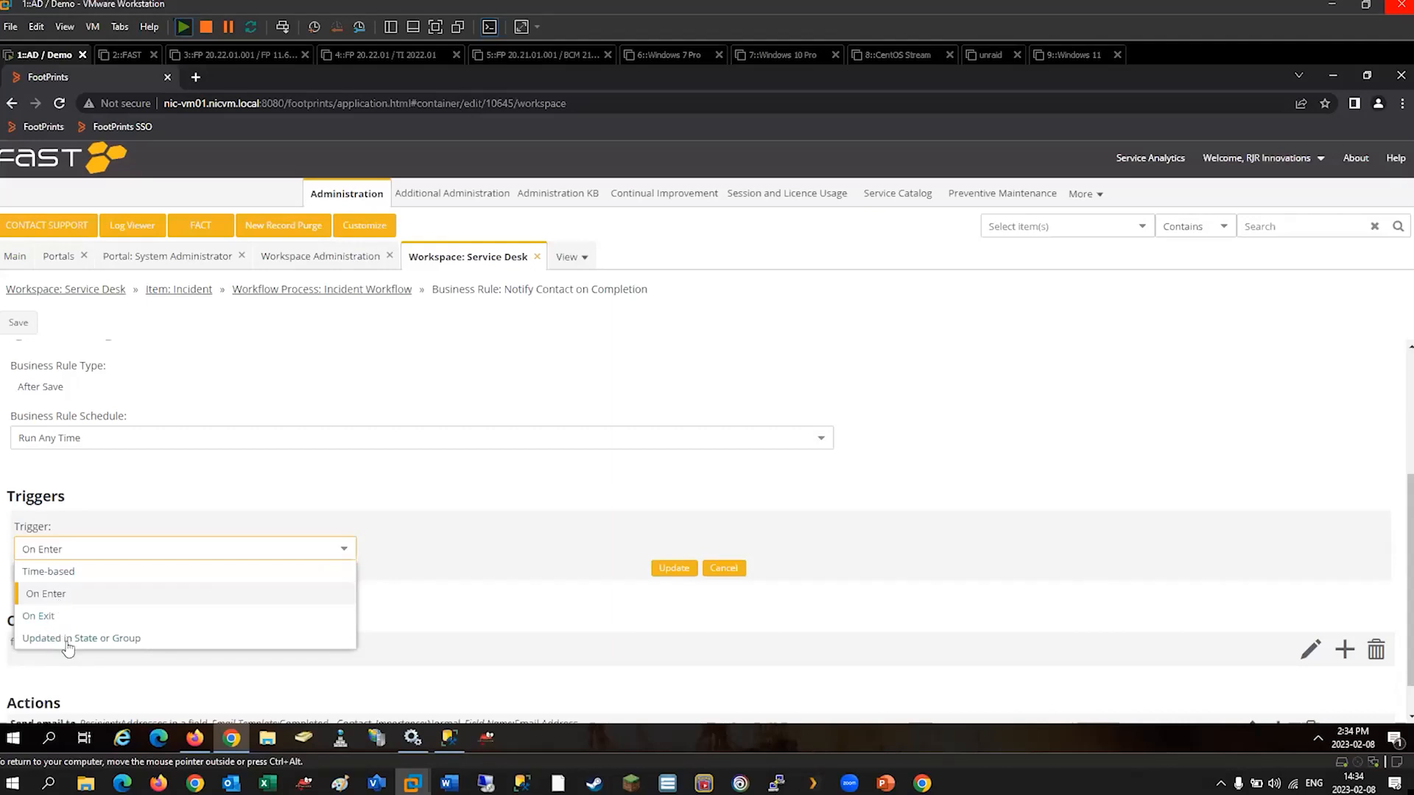
pyautogui.click(352, 554)
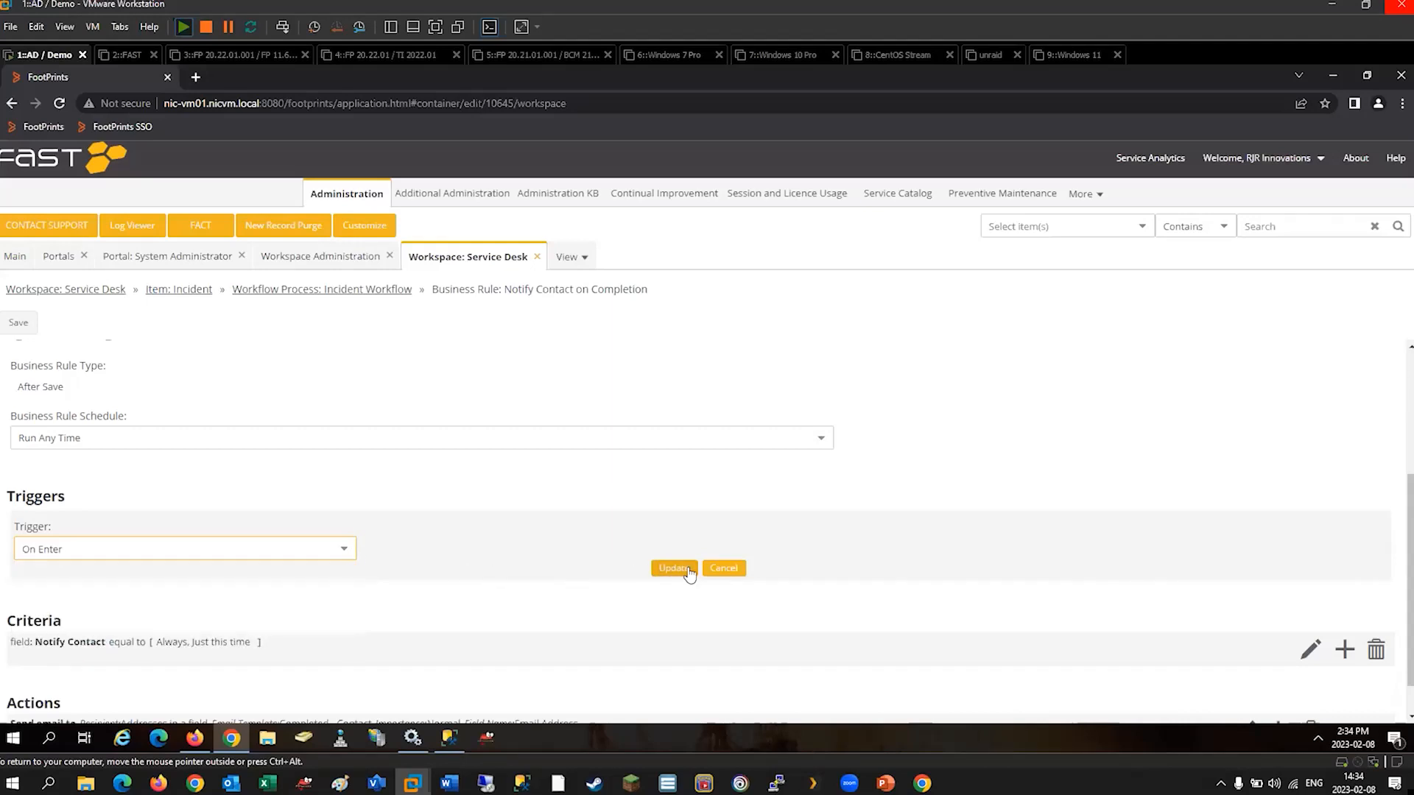
pyautogui.click(724, 568)
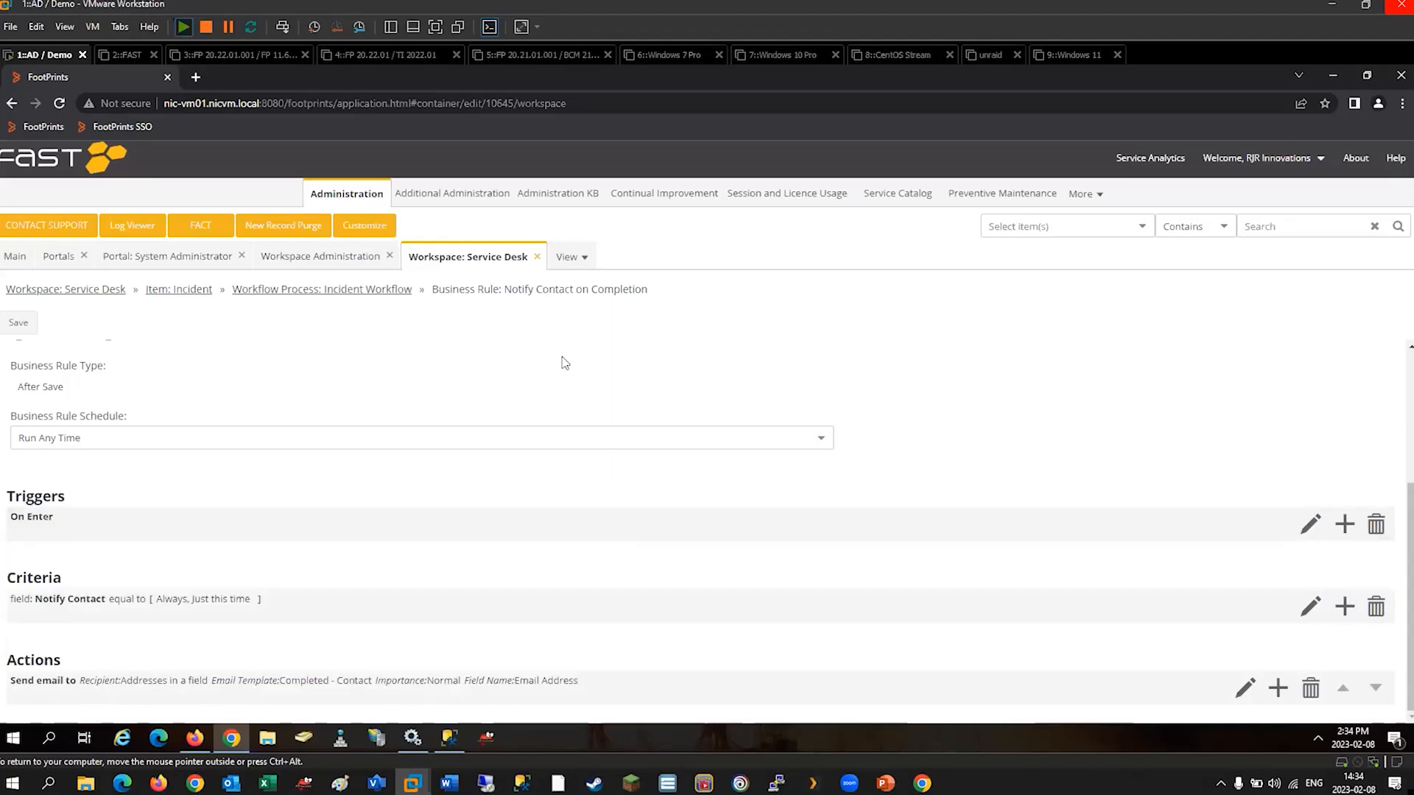
pyautogui.moveTo(506, 289); pyautogui.dragTo(656, 296)
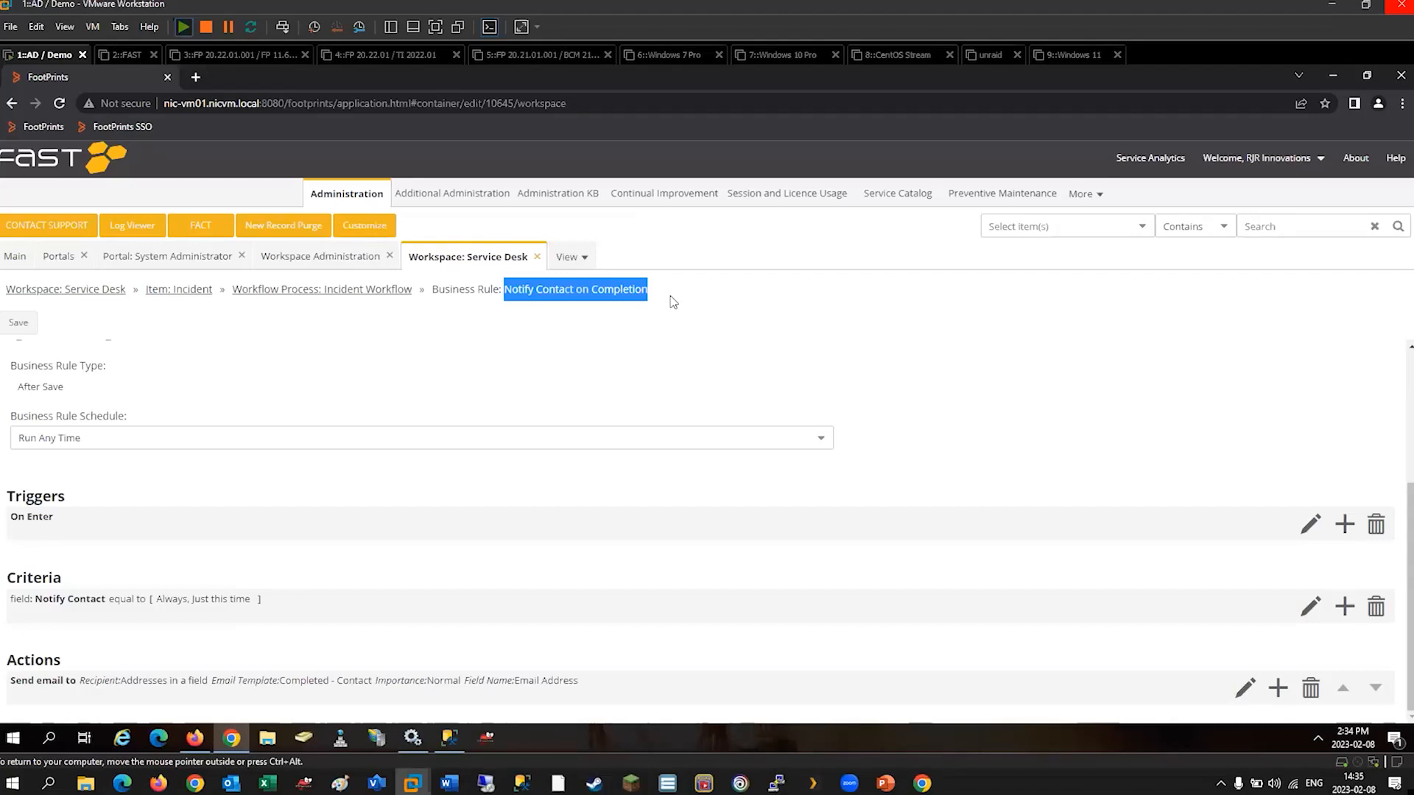
pyautogui.click(283, 492)
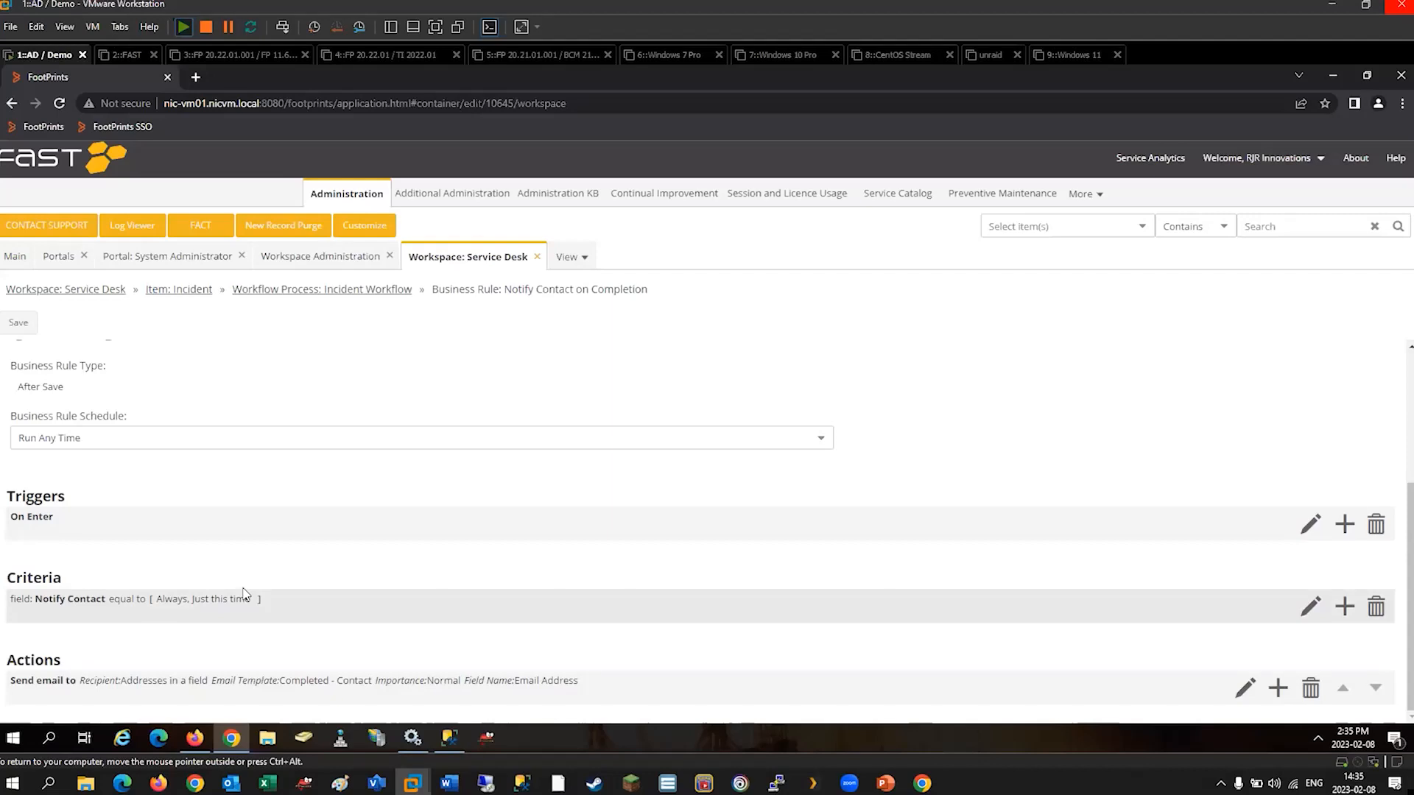
# Return to the Incident business rules and create an After Save rule named Notify Contact on Completion.
pyautogui.click(184, 291)
pyautogui.click(751, 471)
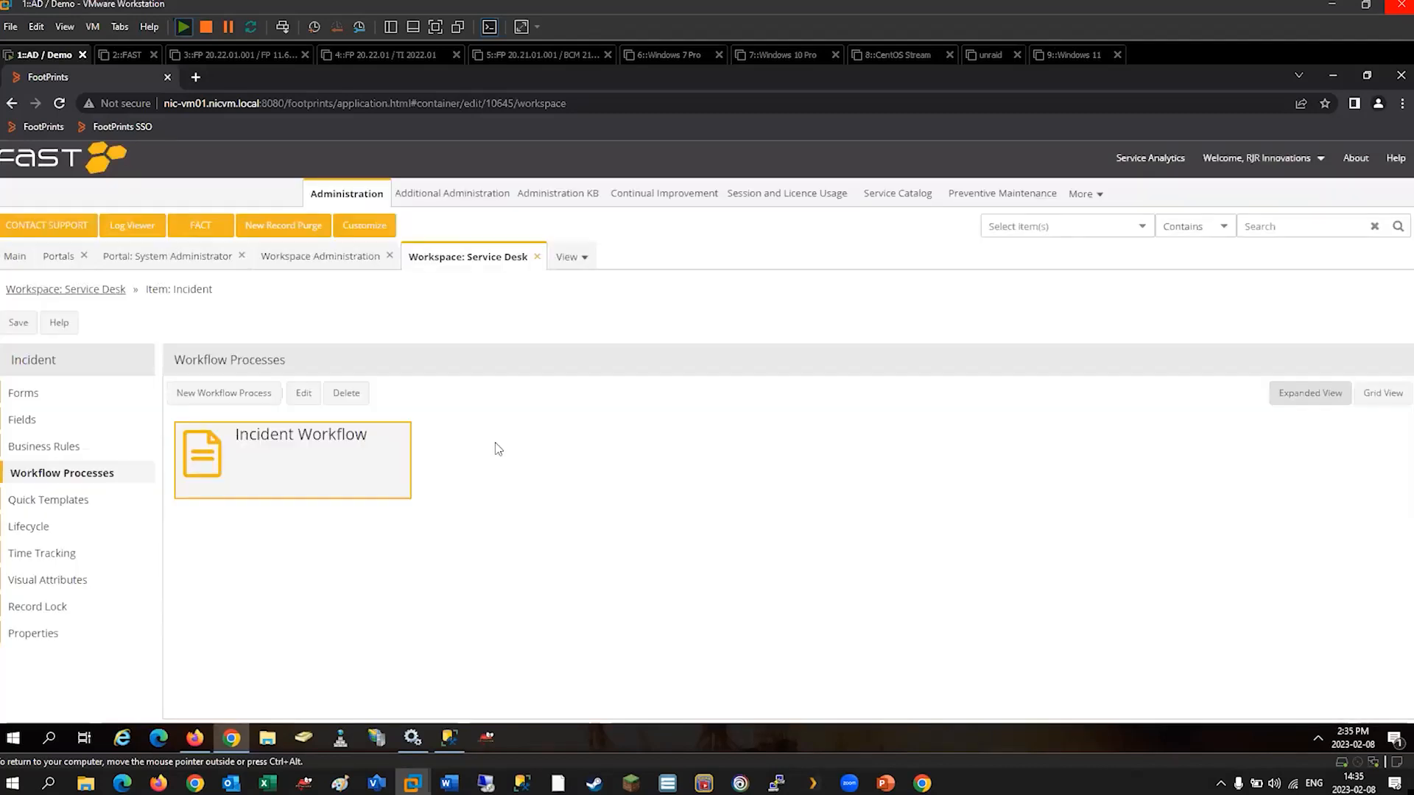
pyautogui.click(53, 448)
pyautogui.click(221, 393)
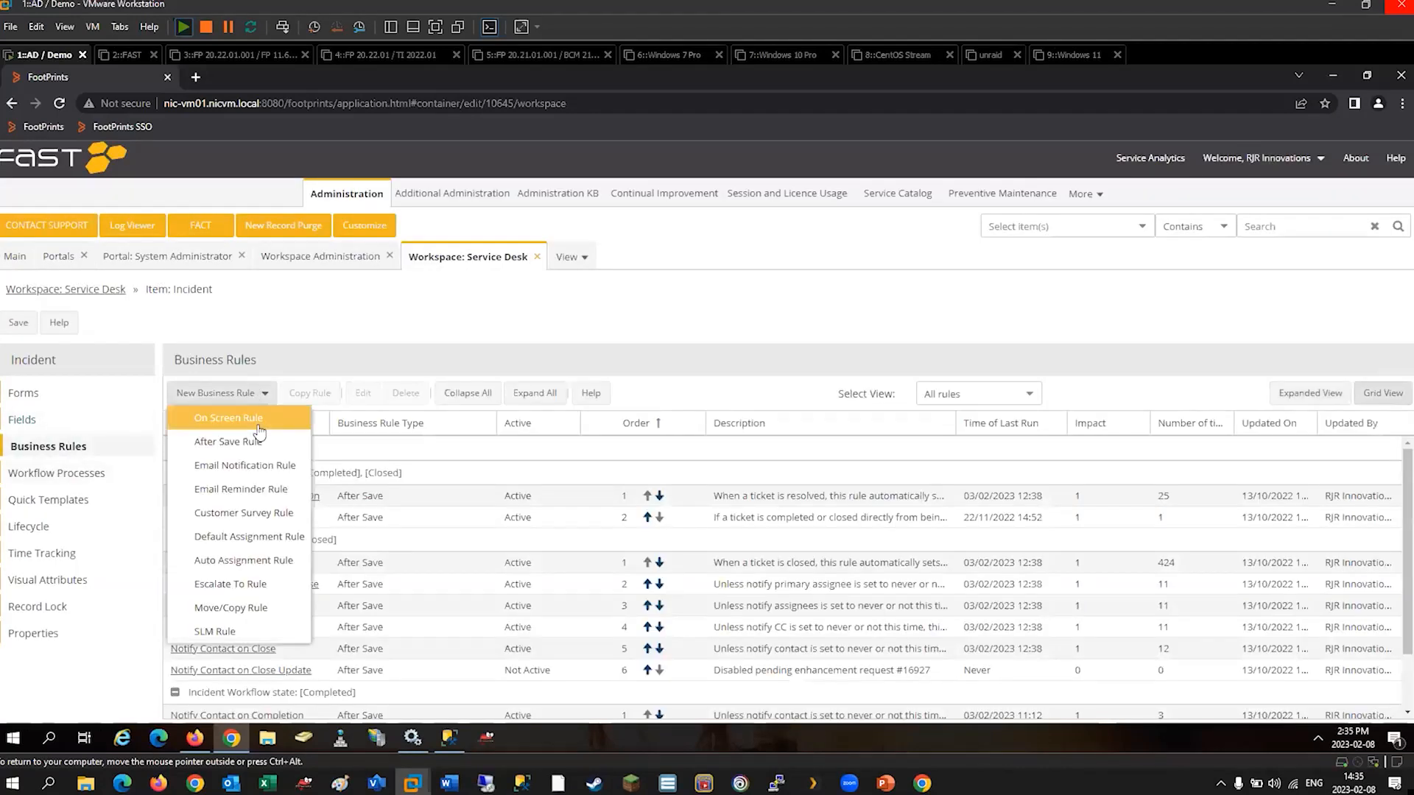
pyautogui.click(254, 439)
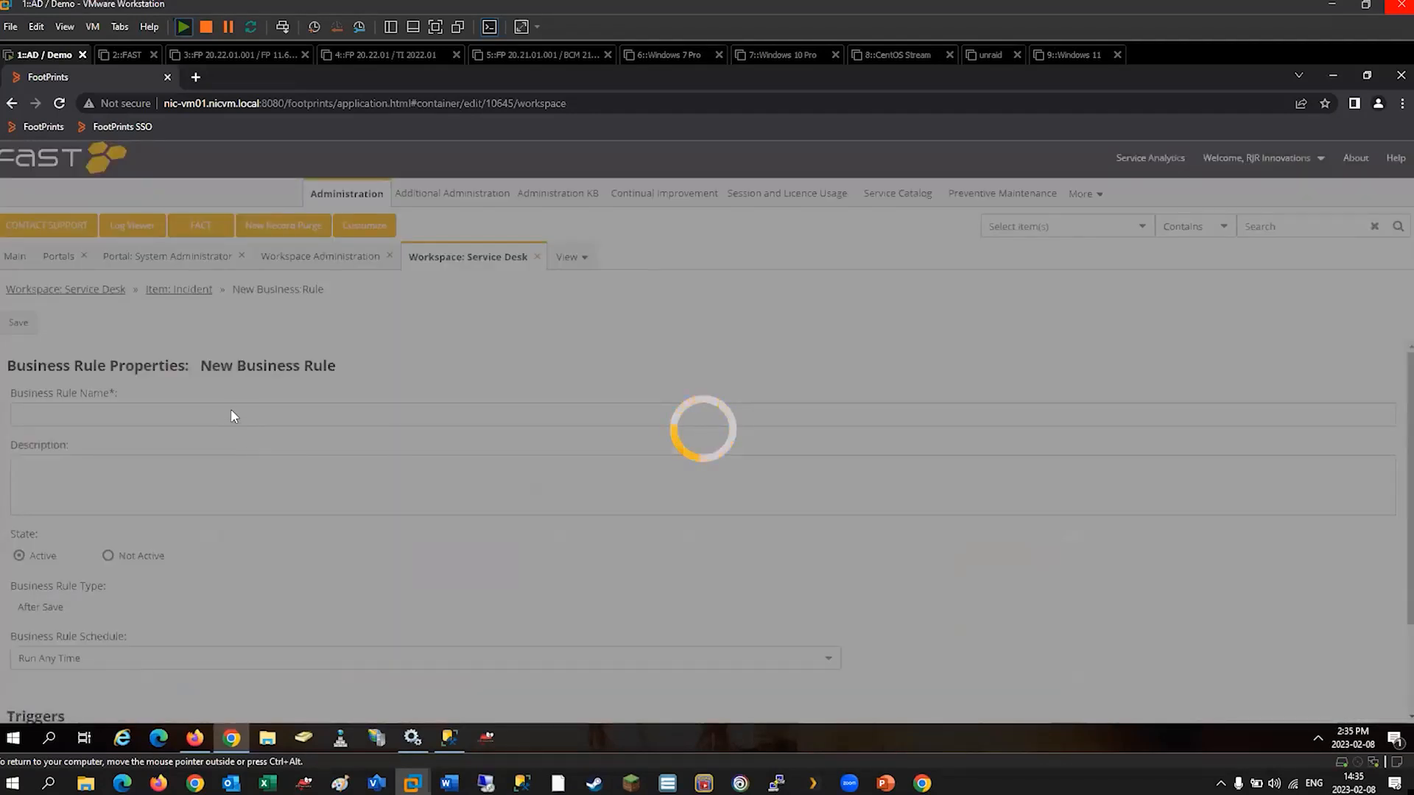
pyautogui.write('Notify Conta')
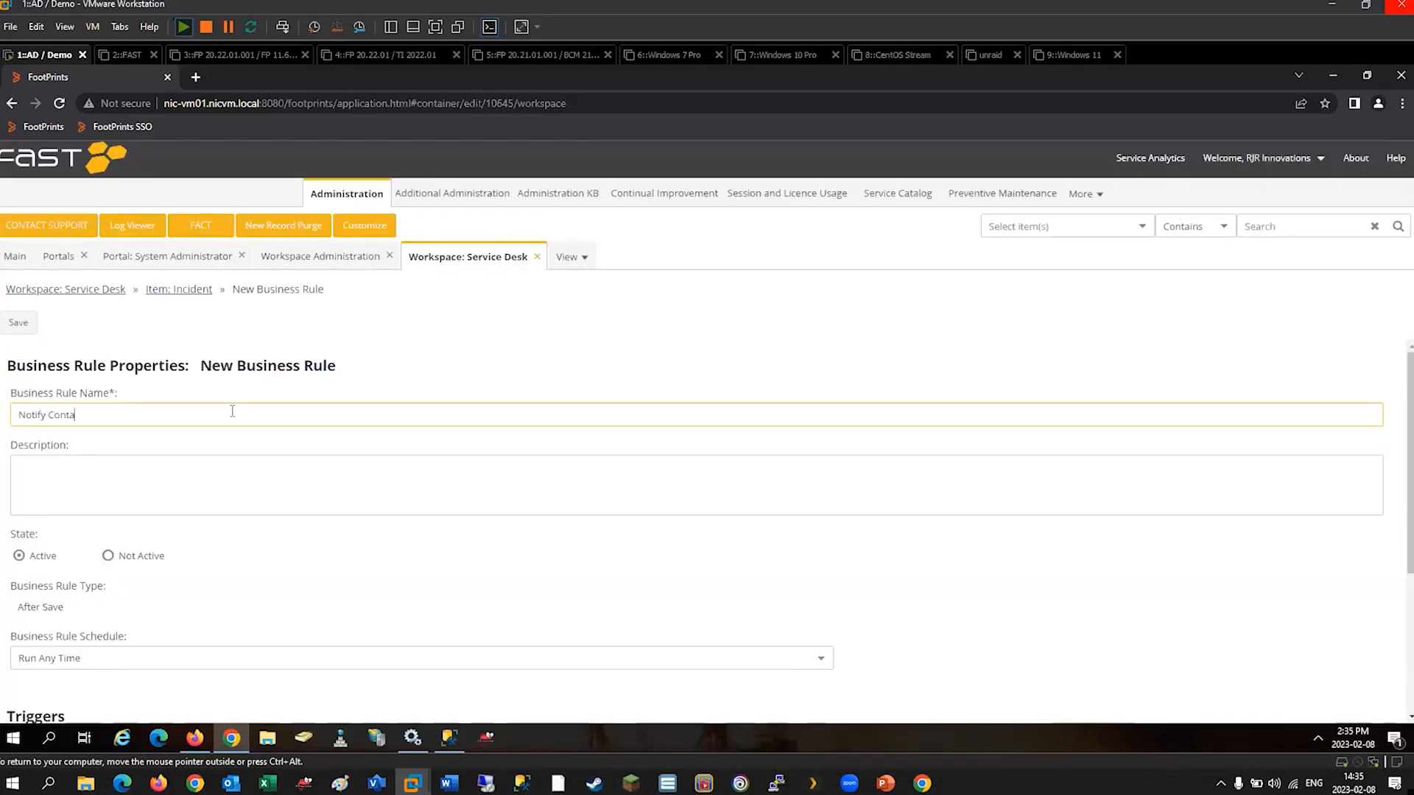
pyautogui.write('ct on Completion')
# Add an After Save trigger to the new rule with On Create and On Update by User enabled.
pyautogui.scroll(-3, 232, 411)
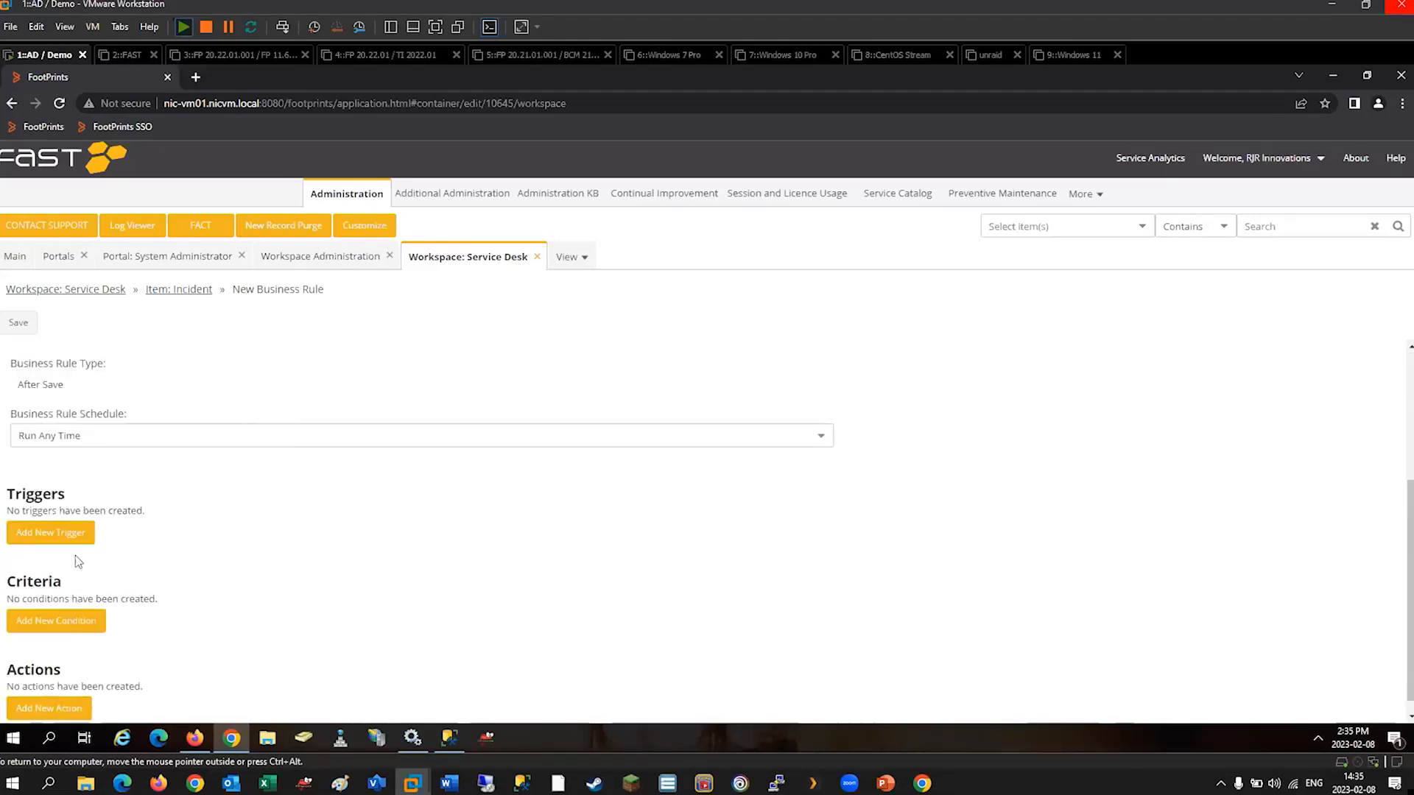
pyautogui.click(55, 534)
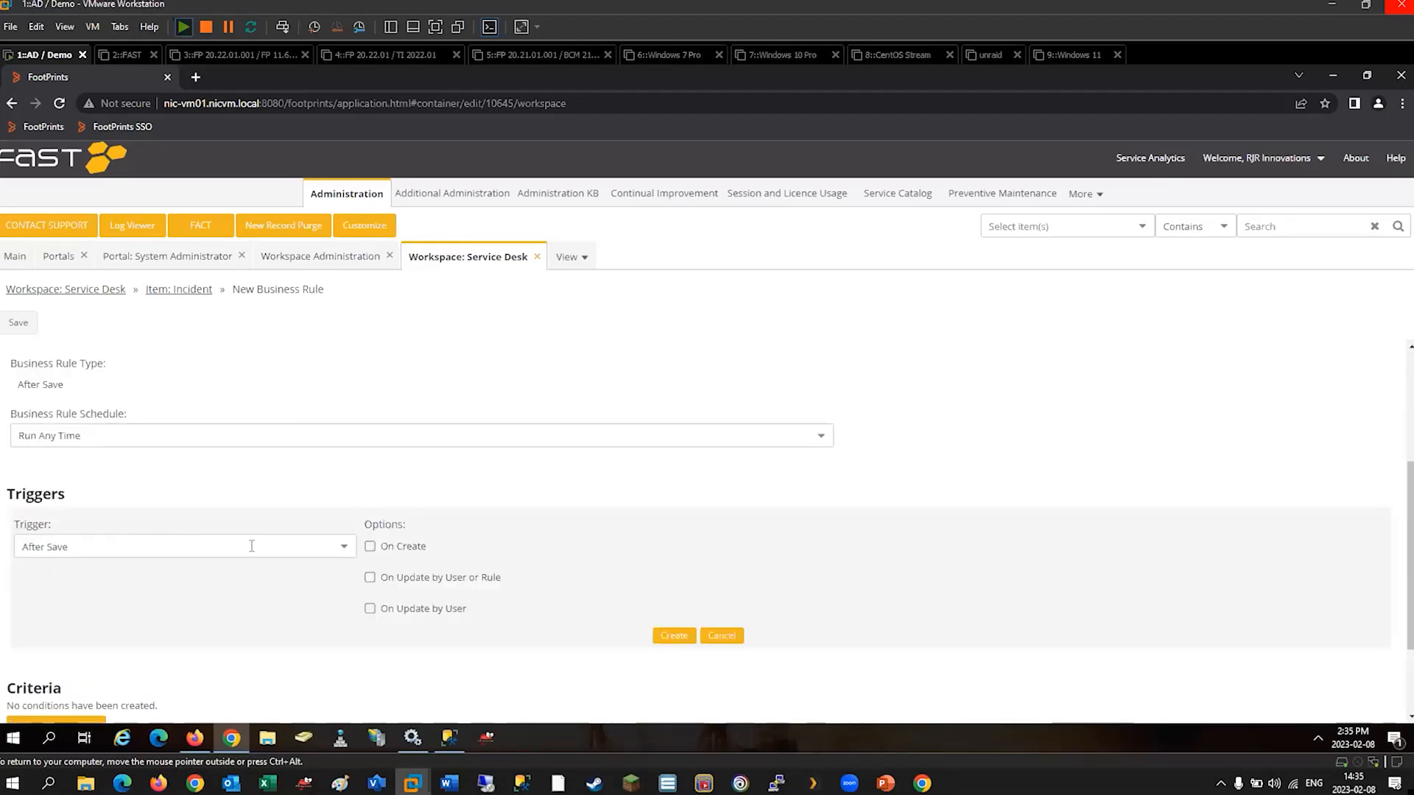
pyautogui.click(376, 548)
pyautogui.click(370, 608)
pyautogui.click(673, 636)
# Add a criterion to the new rule requiring the Status field to have changed from any value to Completed.
pyautogui.click(29, 623)
pyautogui.scroll(-1, 246, 618)
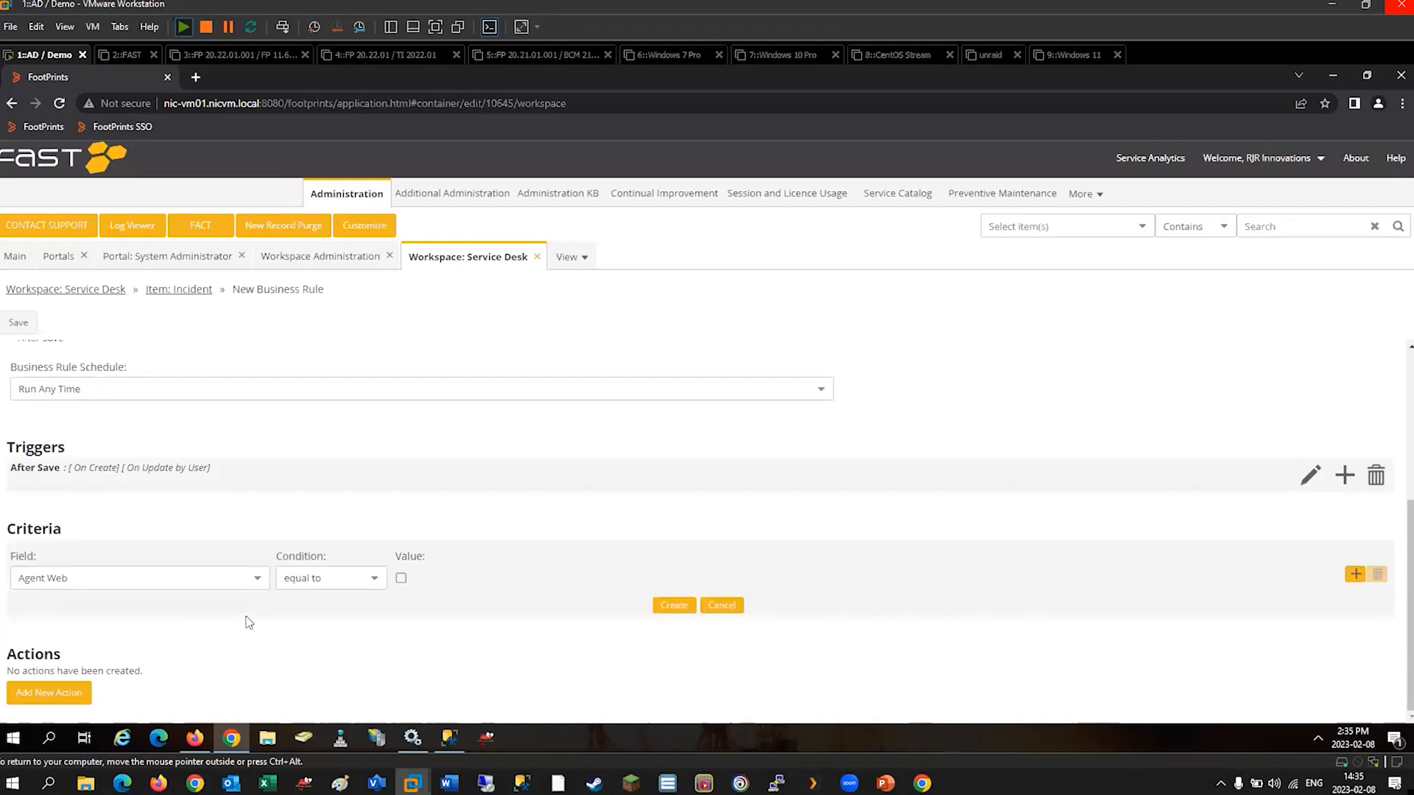
pyautogui.click(257, 579)
pyautogui.moveTo(268, 407); pyautogui.dragTo(288, 525)
pyautogui.click(59, 514)
pyautogui.click(374, 579)
pyautogui.click(307, 694)
pyautogui.click(465, 581)
pyautogui.click(425, 510)
pyautogui.click(1000, 578)
pyautogui.click(1013, 467)
pyautogui.click(665, 622)
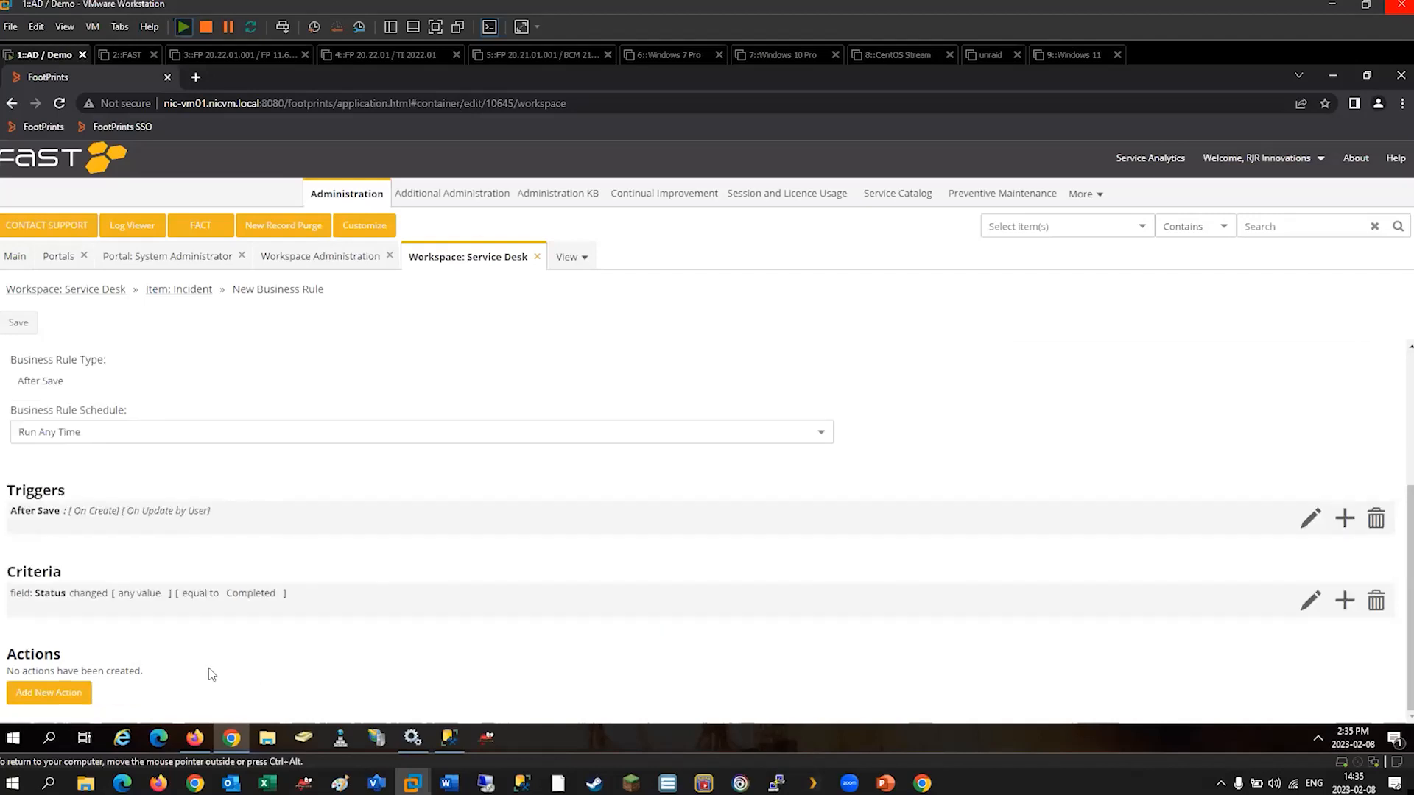
# Add a send-email action to addresses in the Email Address field, using the Completed - Contact template with Normal importance.
pyautogui.click(42, 692)
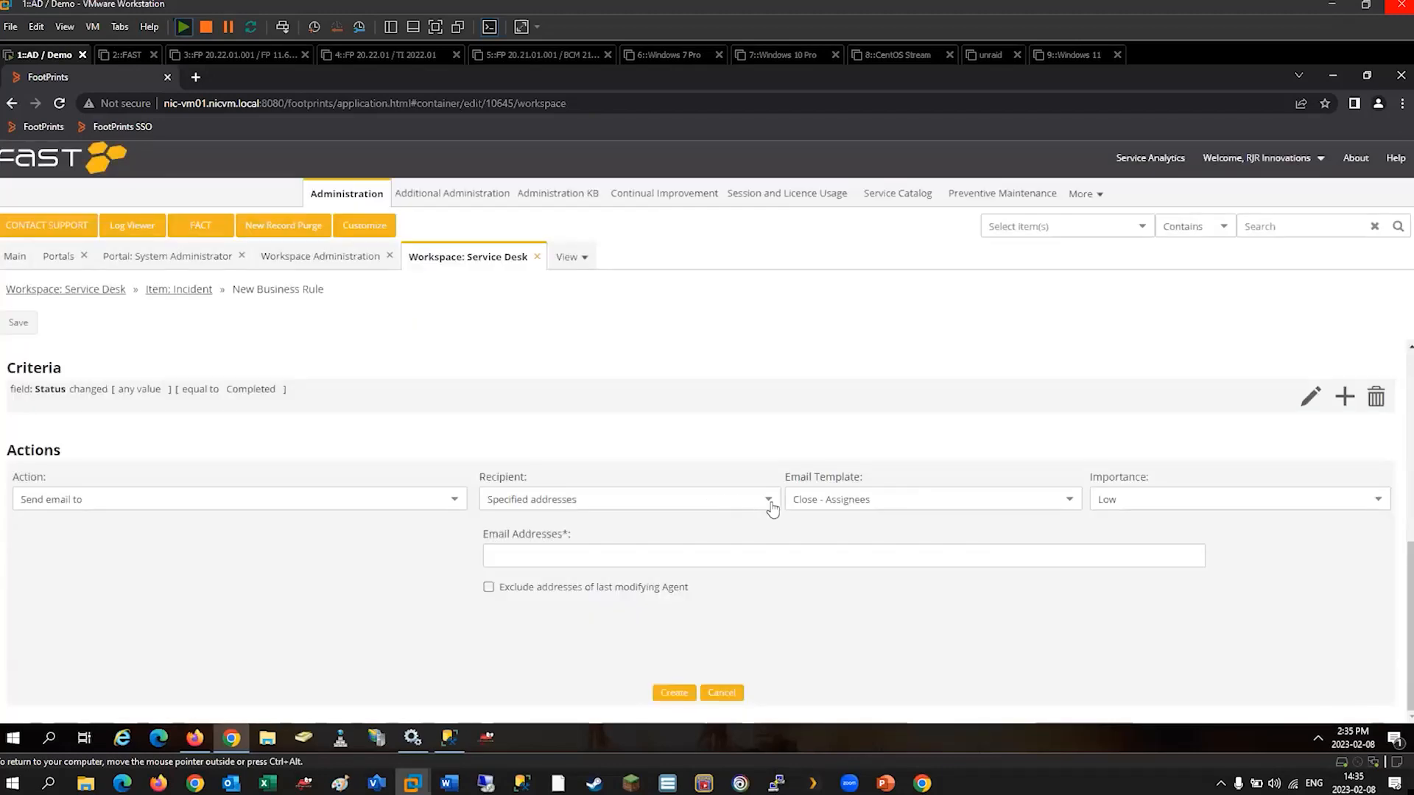
pyautogui.click(768, 500)
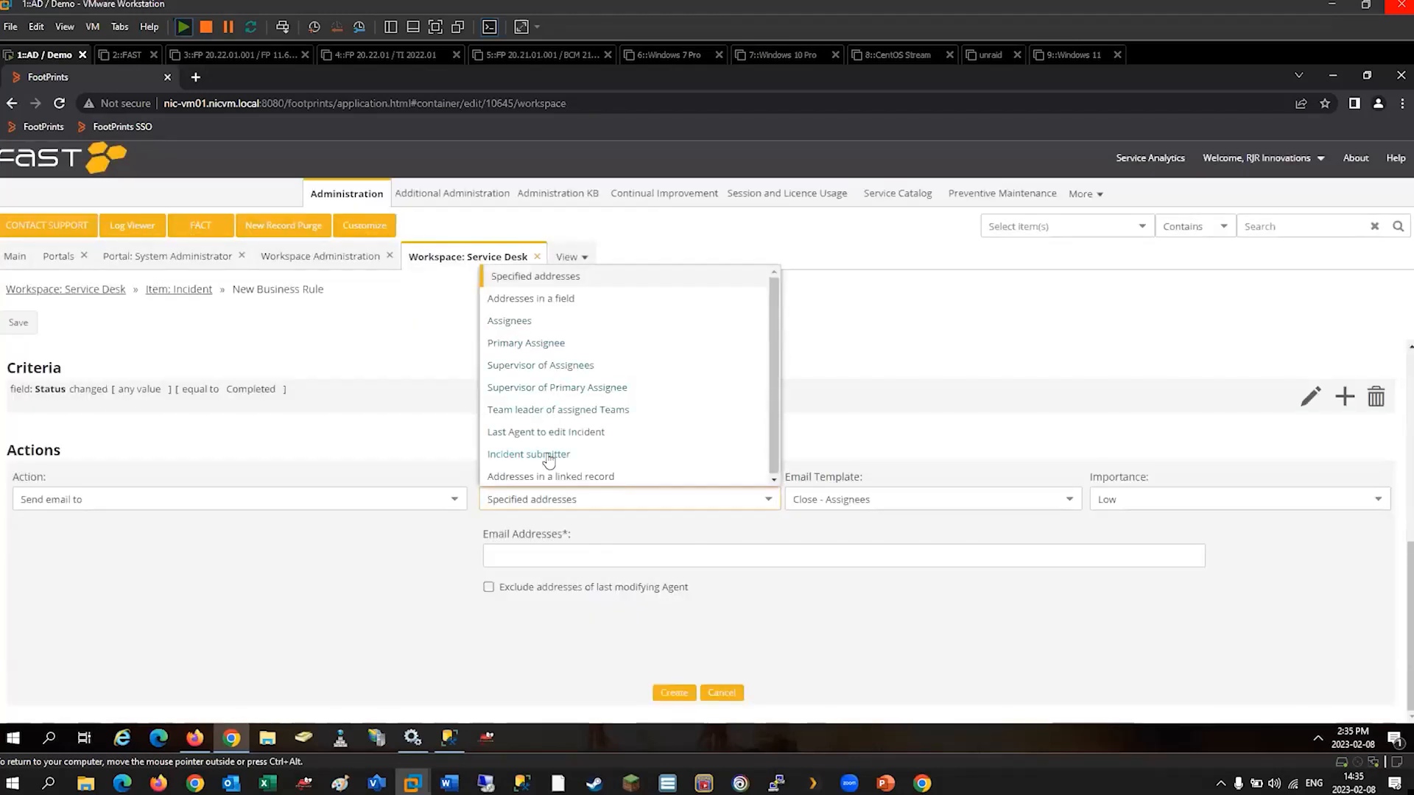
pyautogui.click(561, 298)
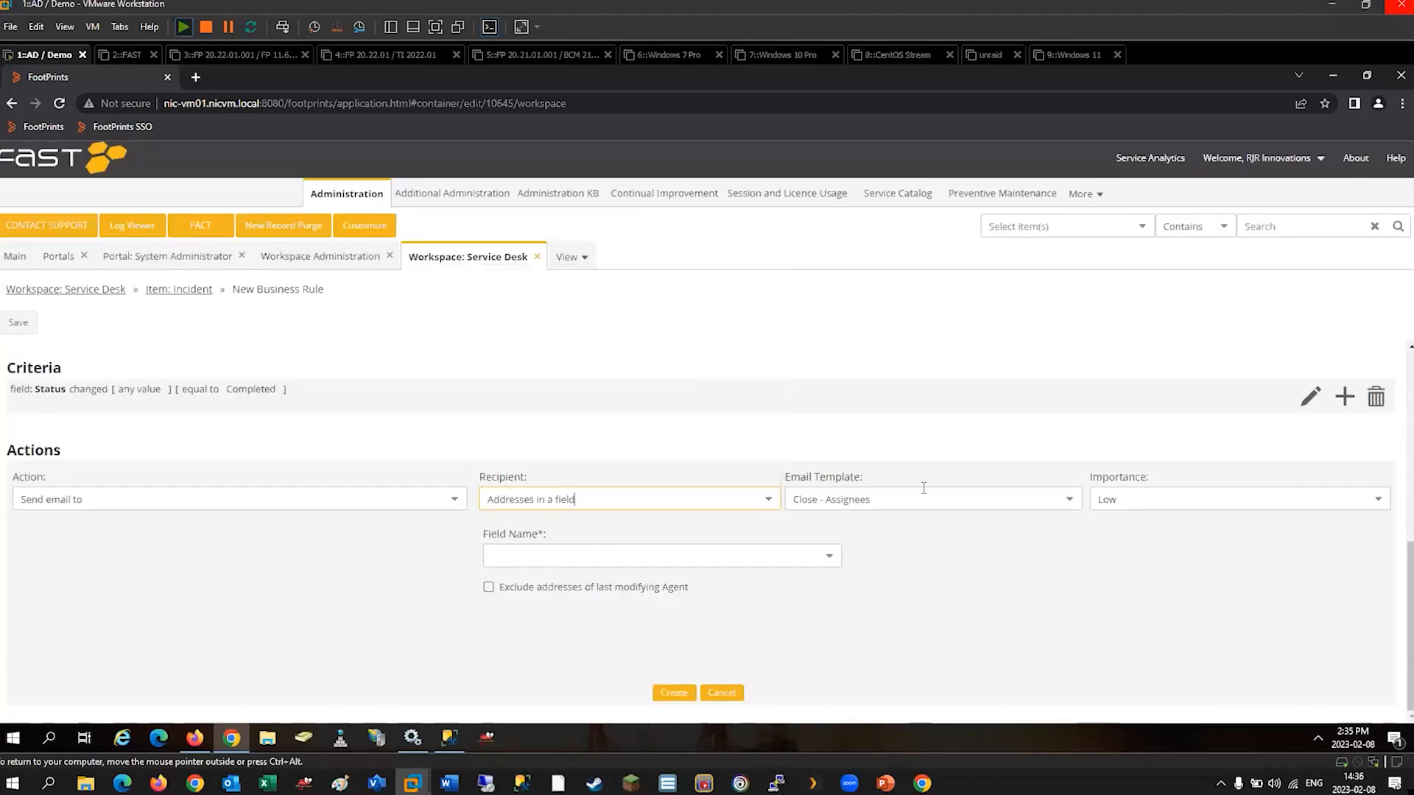
pyautogui.click(1068, 499)
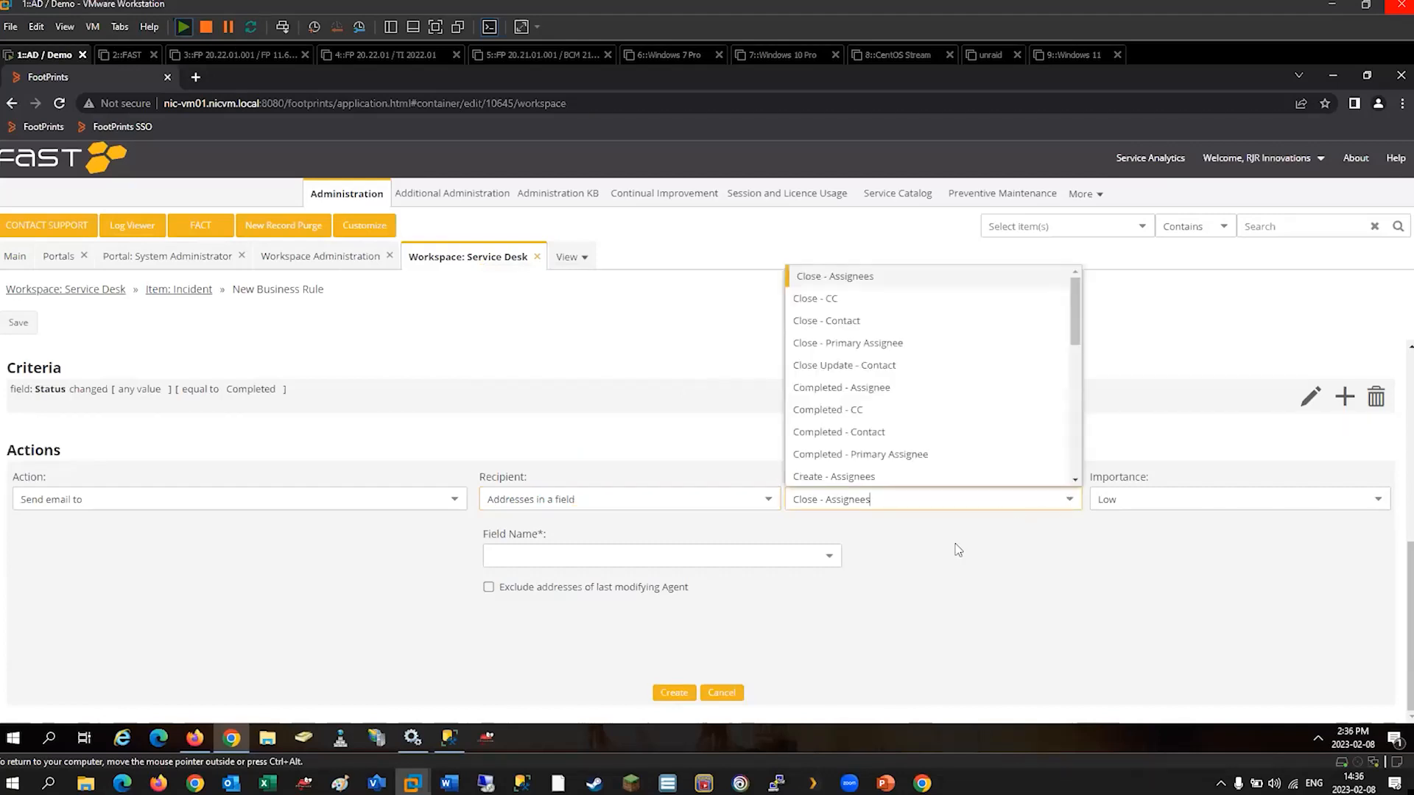
pyautogui.click(841, 322)
pyautogui.click(1069, 499)
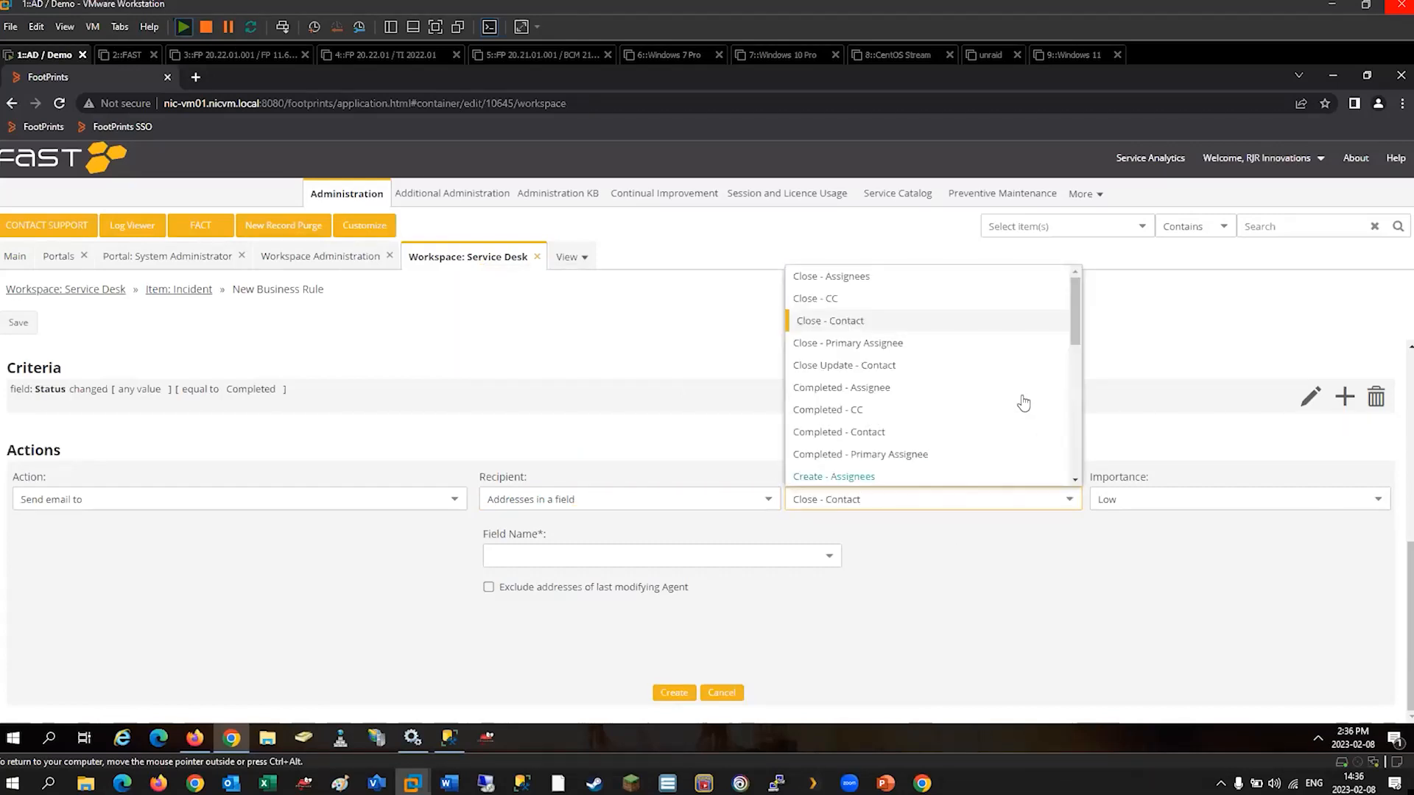
pyautogui.click(862, 439)
pyautogui.click(827, 557)
pyautogui.click(575, 600)
pyautogui.click(1351, 499)
pyautogui.click(1119, 543)
pyautogui.click(673, 693)
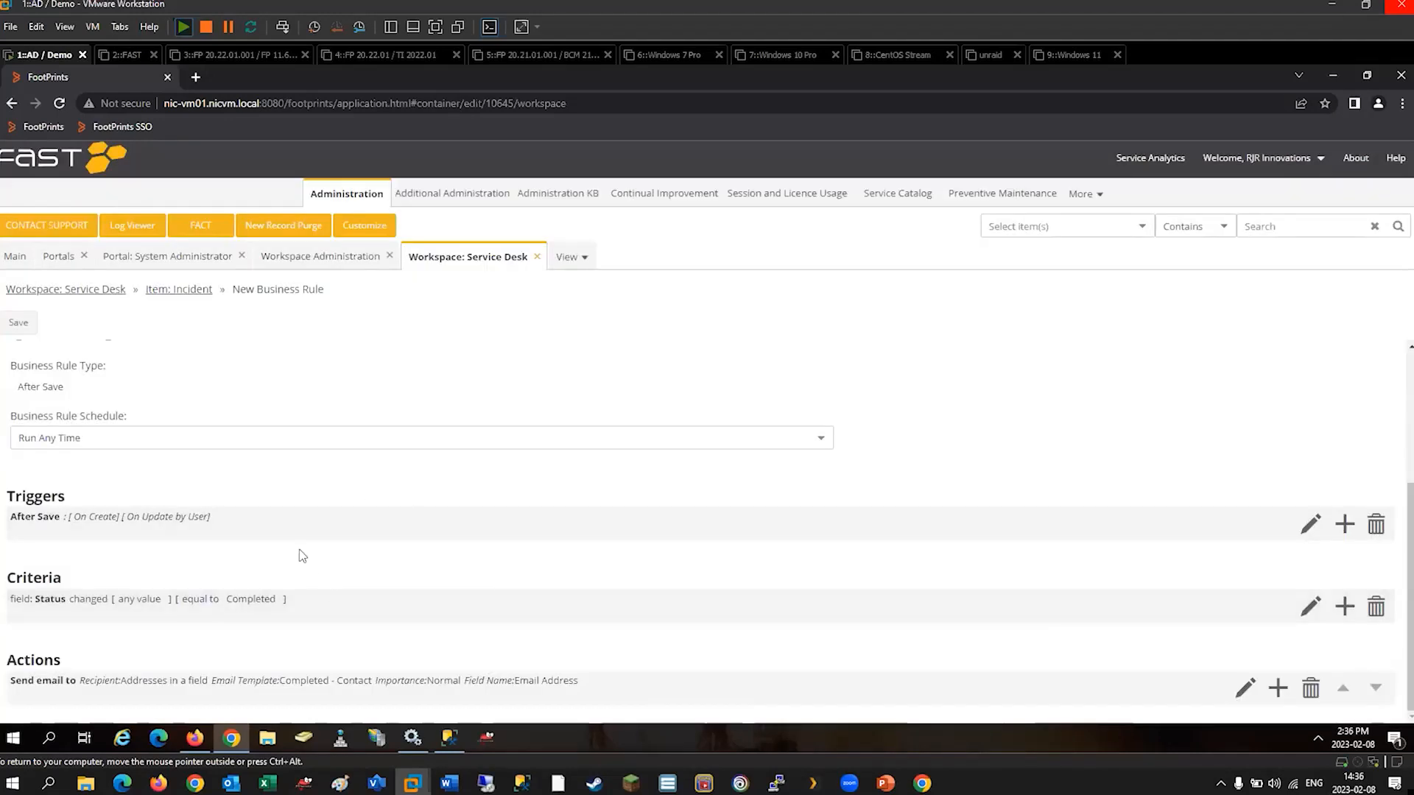
# Add an OR criterion to the new rule for the Status field changing from no value to equal to Completed.
pyautogui.click(1344, 608)
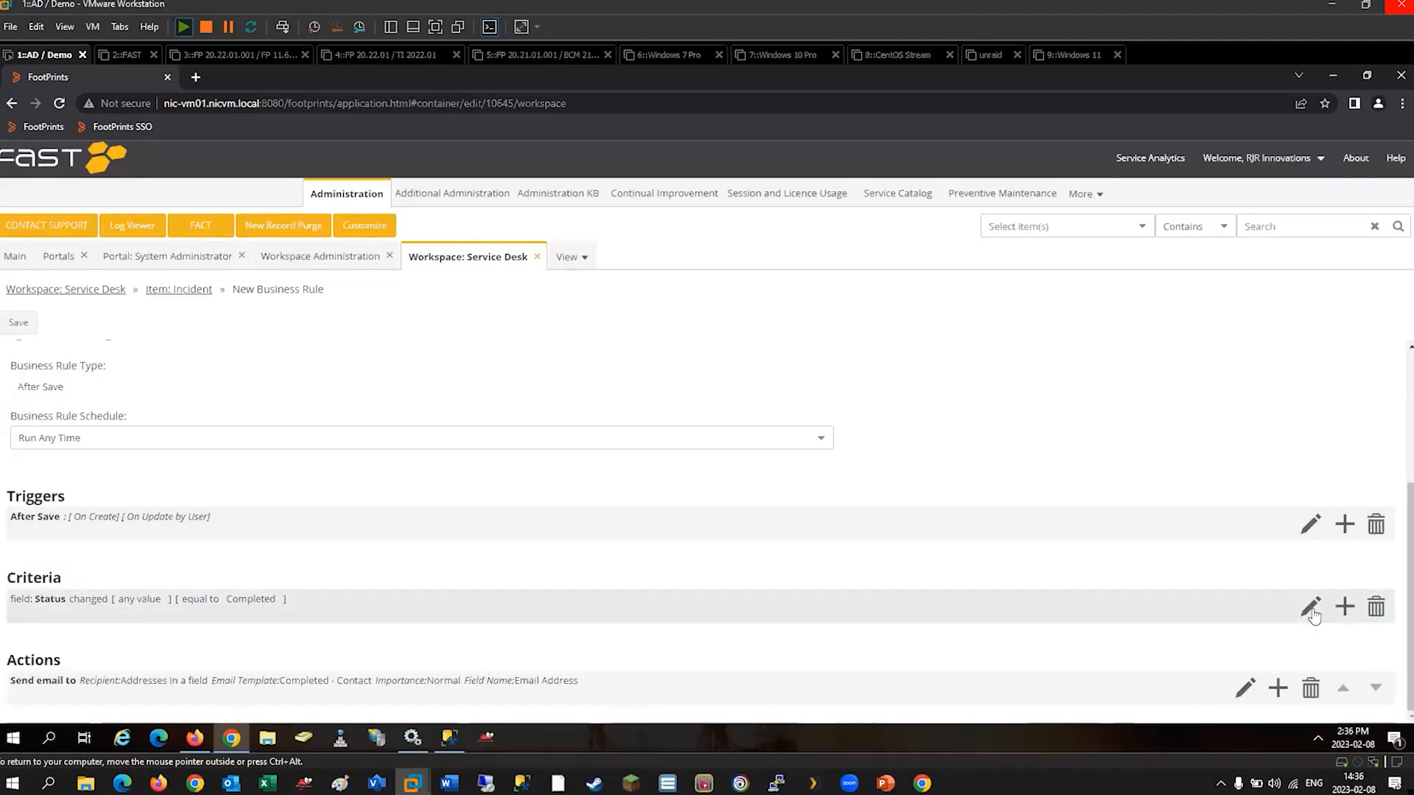
pyautogui.click(104, 589)
pyautogui.click(26, 635)
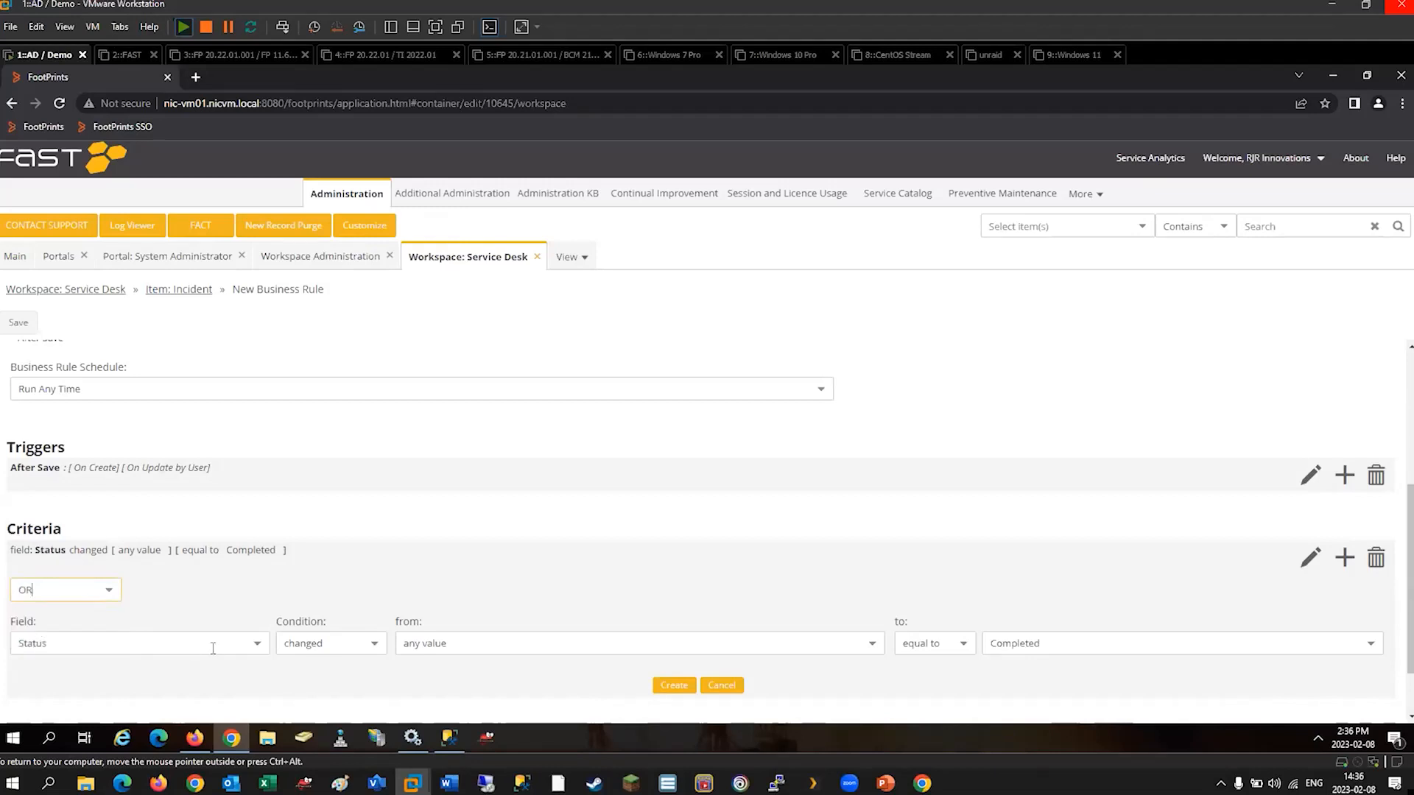
pyautogui.click(872, 644)
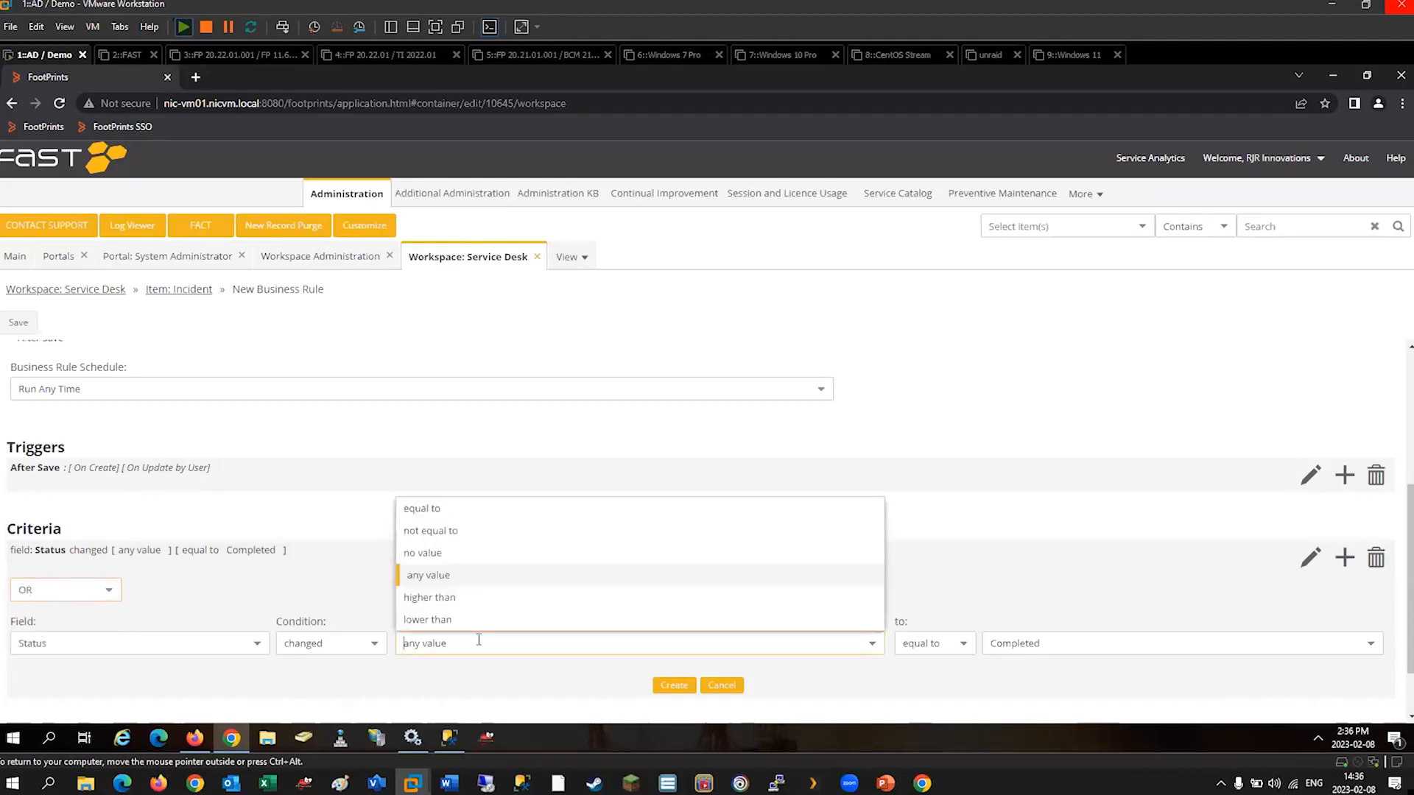
pyautogui.click(430, 554)
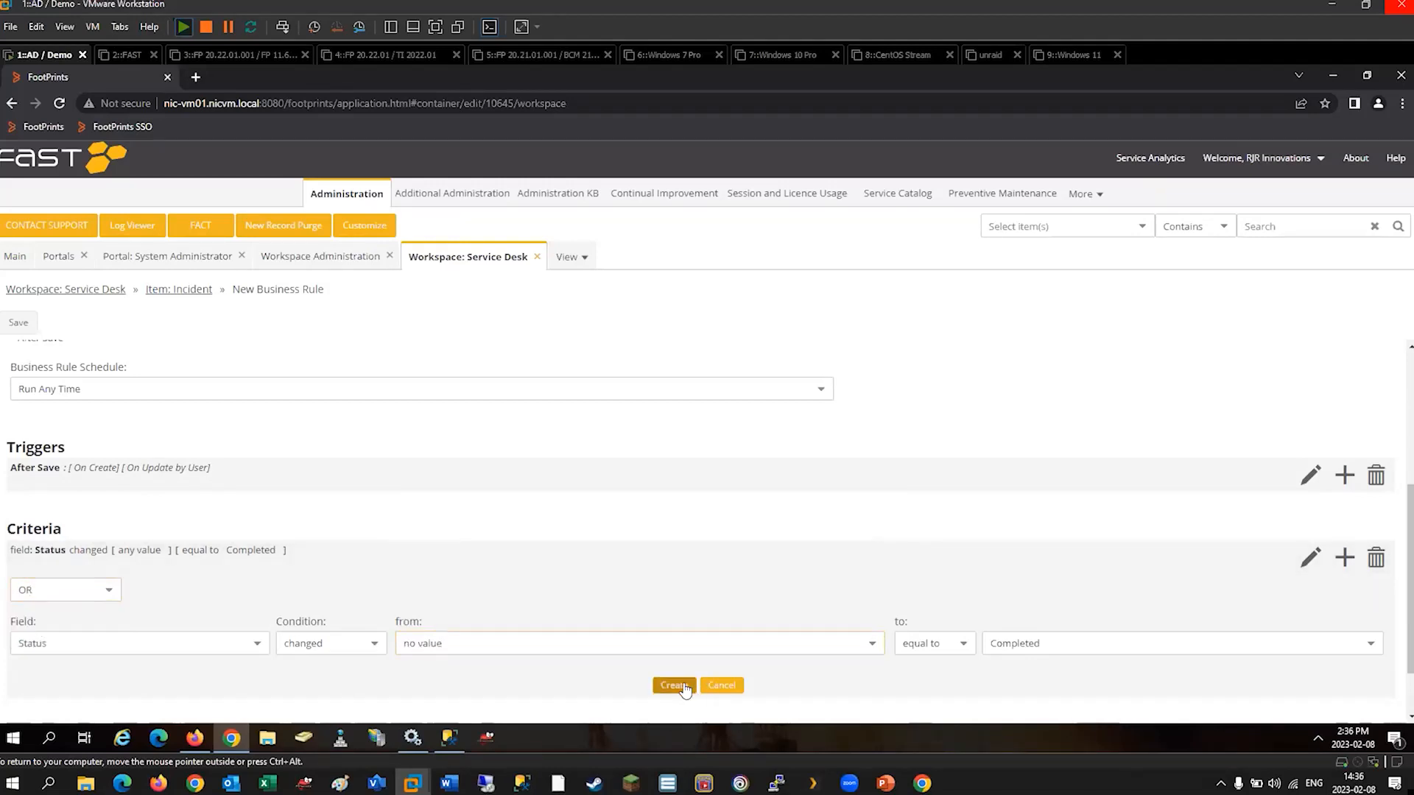
pyautogui.click(672, 685)
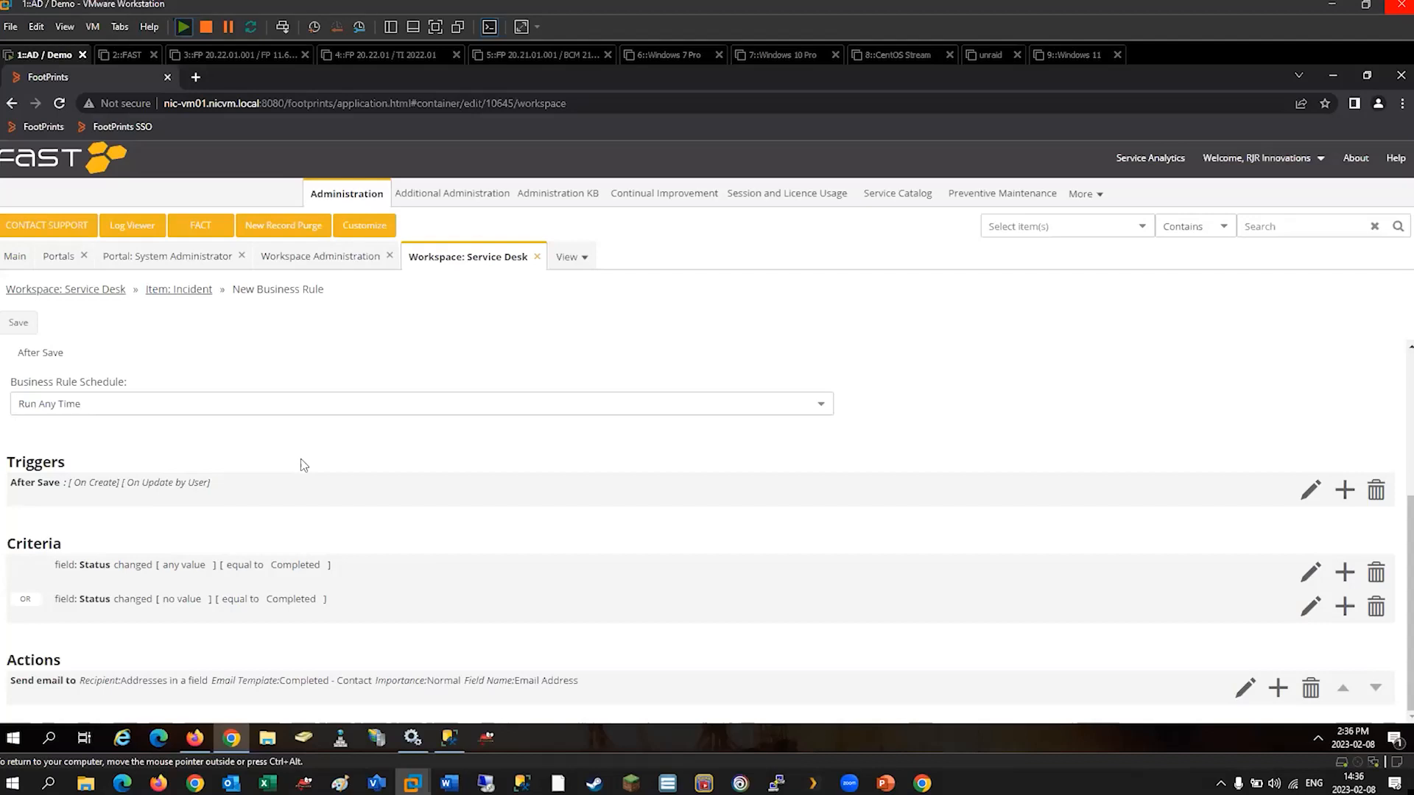
# Leave the new business rule without saving it and display the Incident item's workflow processes.
pyautogui.click(190, 291)
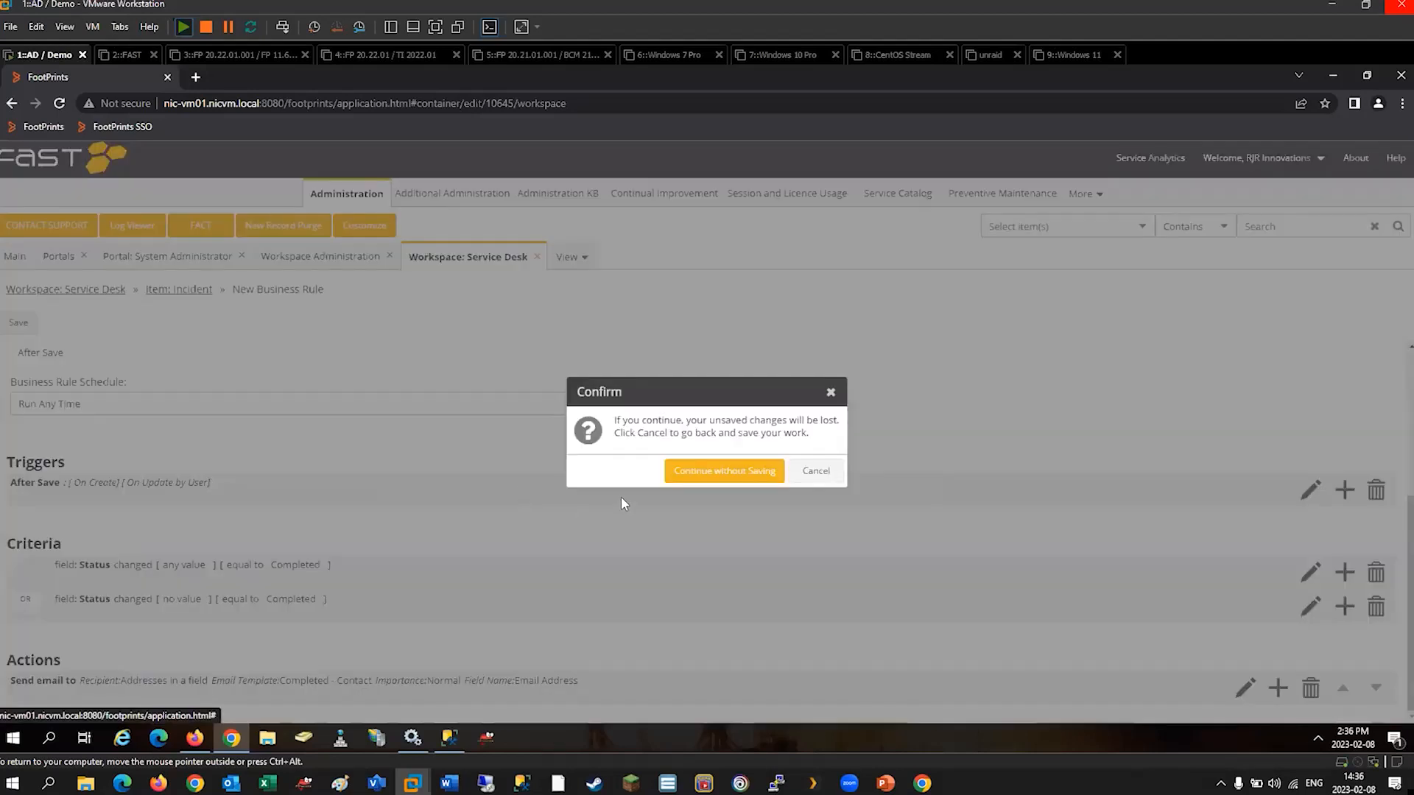
pyautogui.click(751, 475)
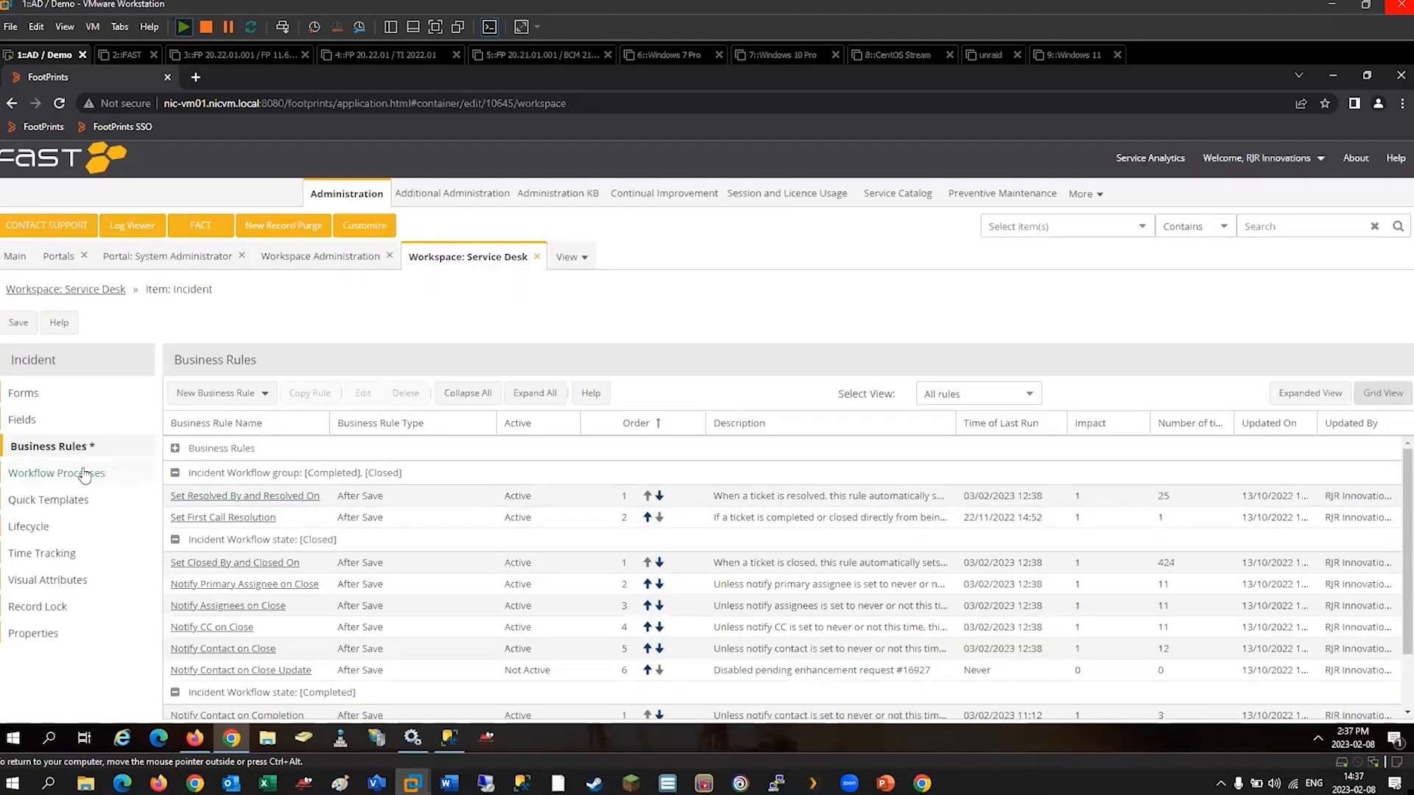
pyautogui.click(85, 475)
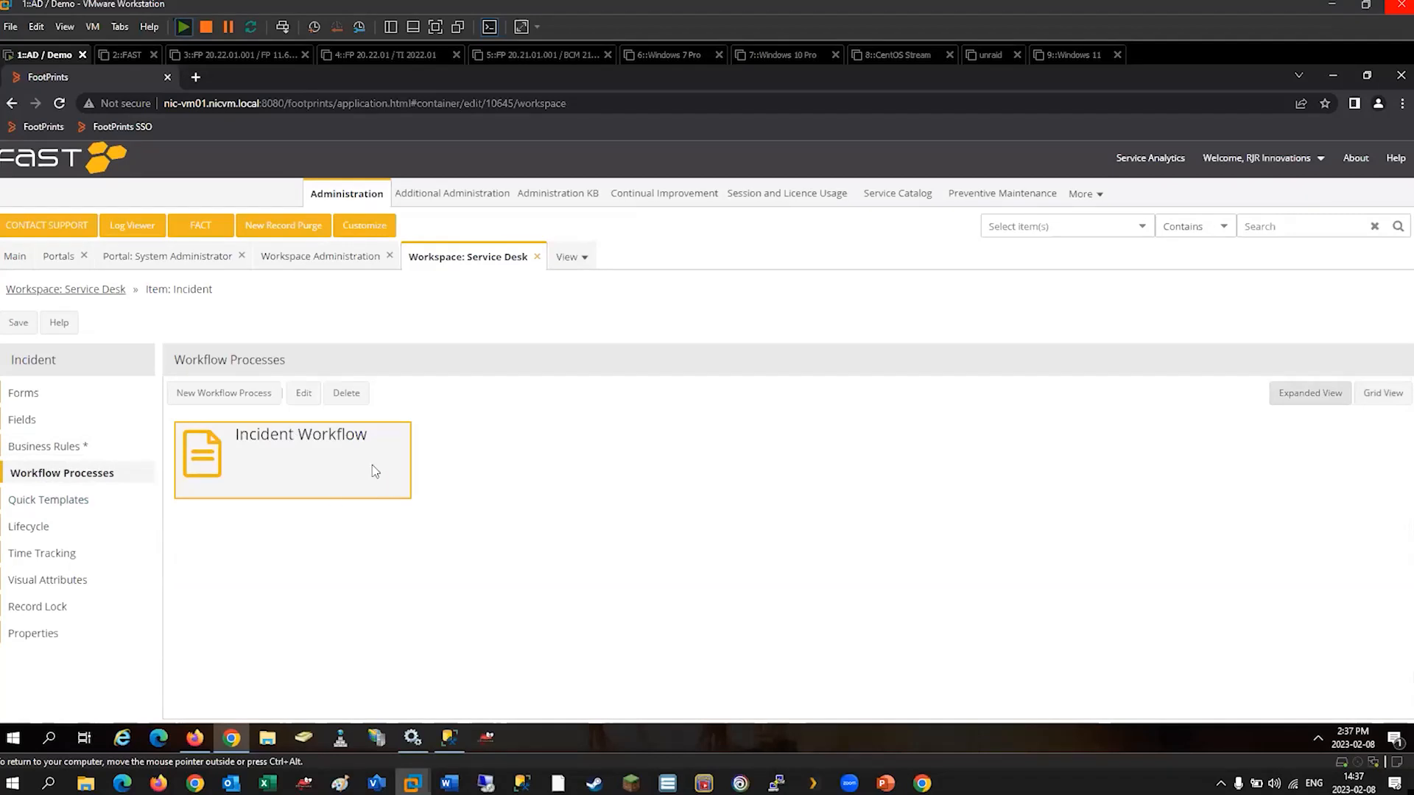
# Open the Change Request item of the Change Control workspace and display its workflow processes.
pyautogui.click(22, 257)
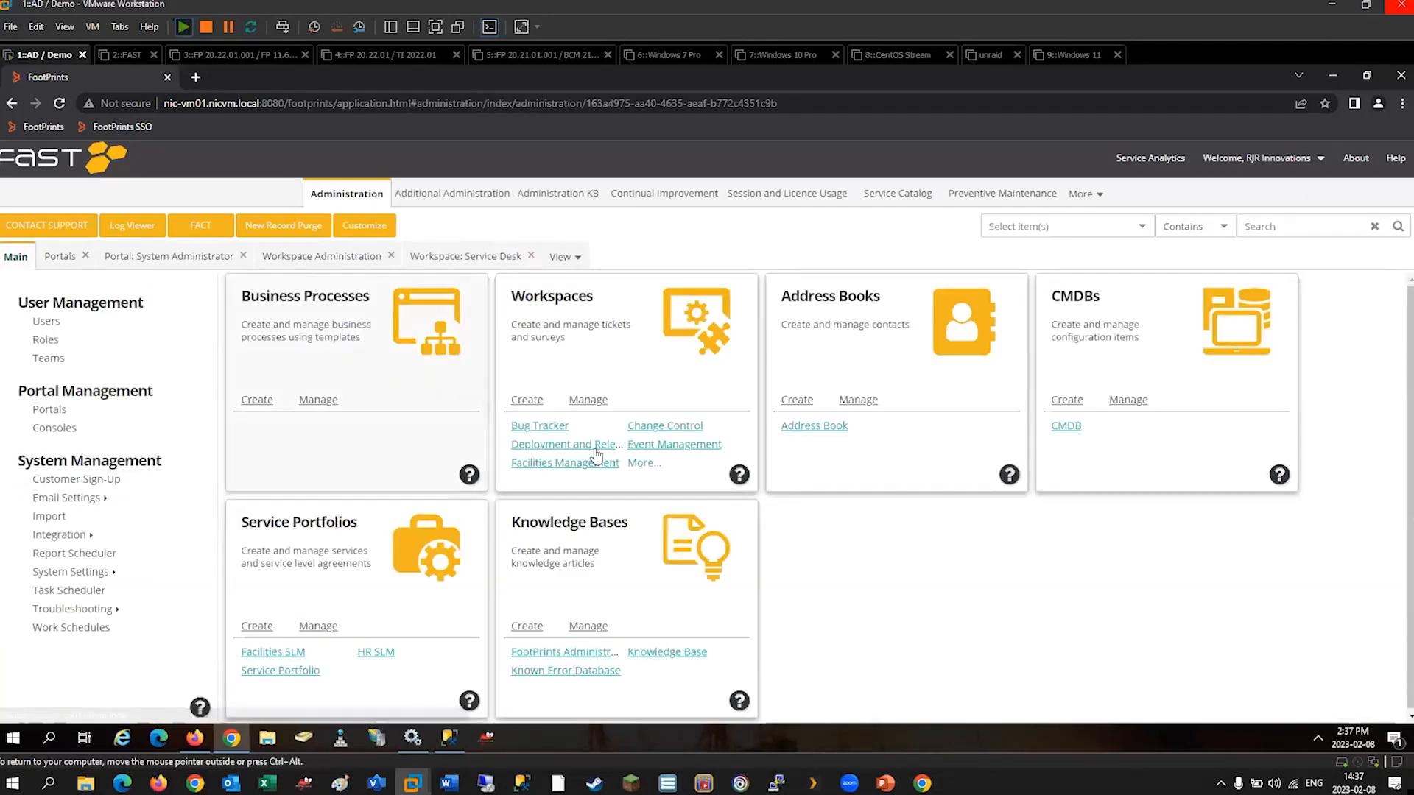
pyautogui.click(639, 463)
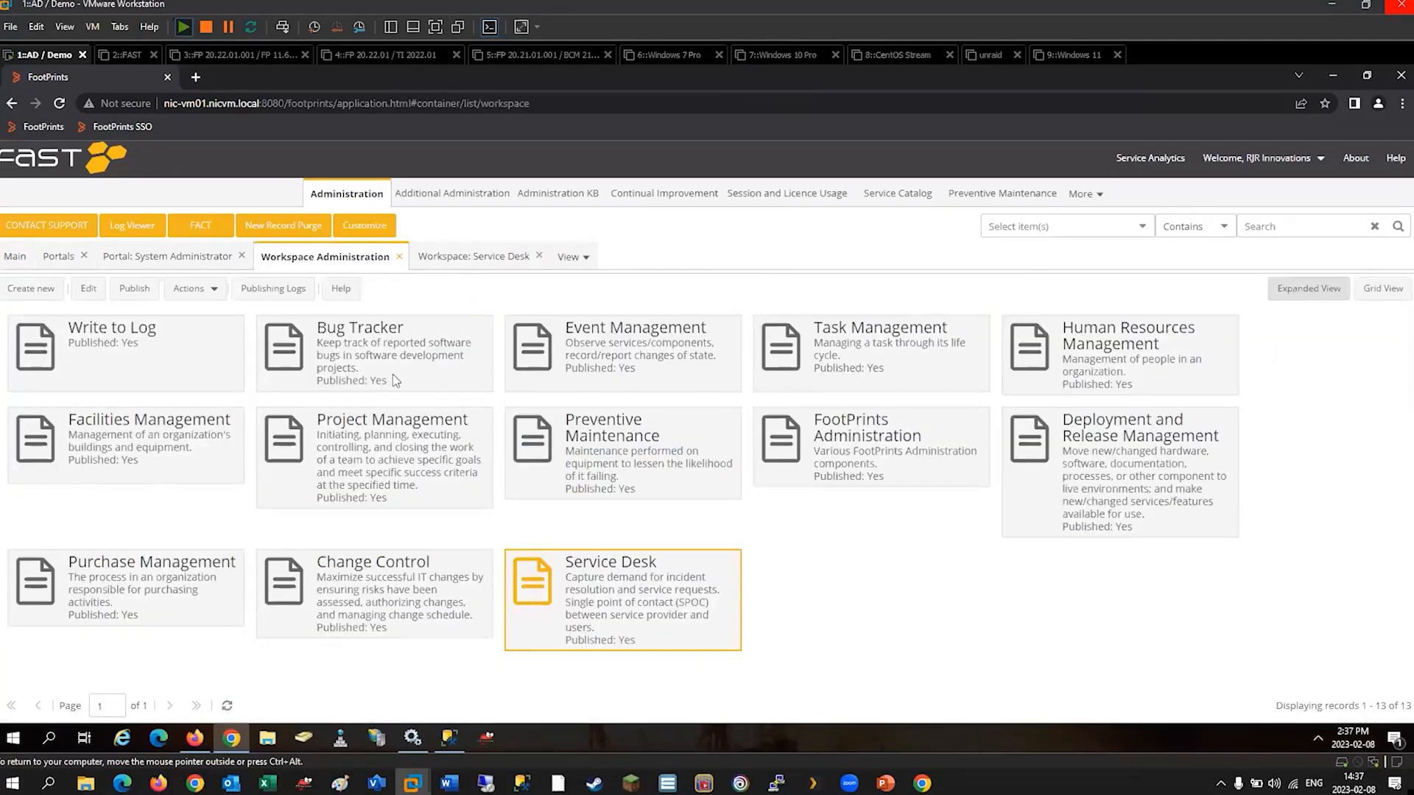
pyautogui.doubleClick(357, 576)
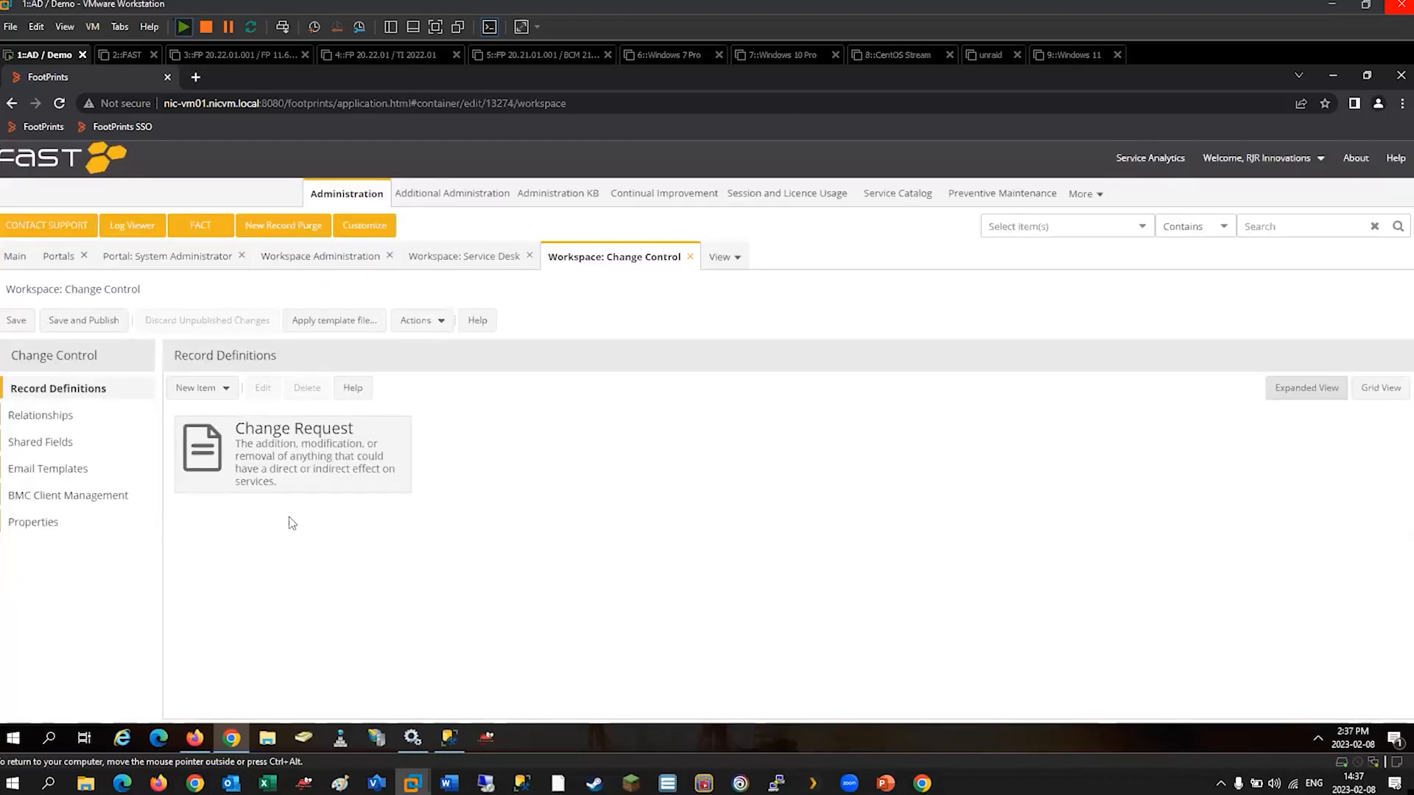
pyautogui.doubleClick(268, 458)
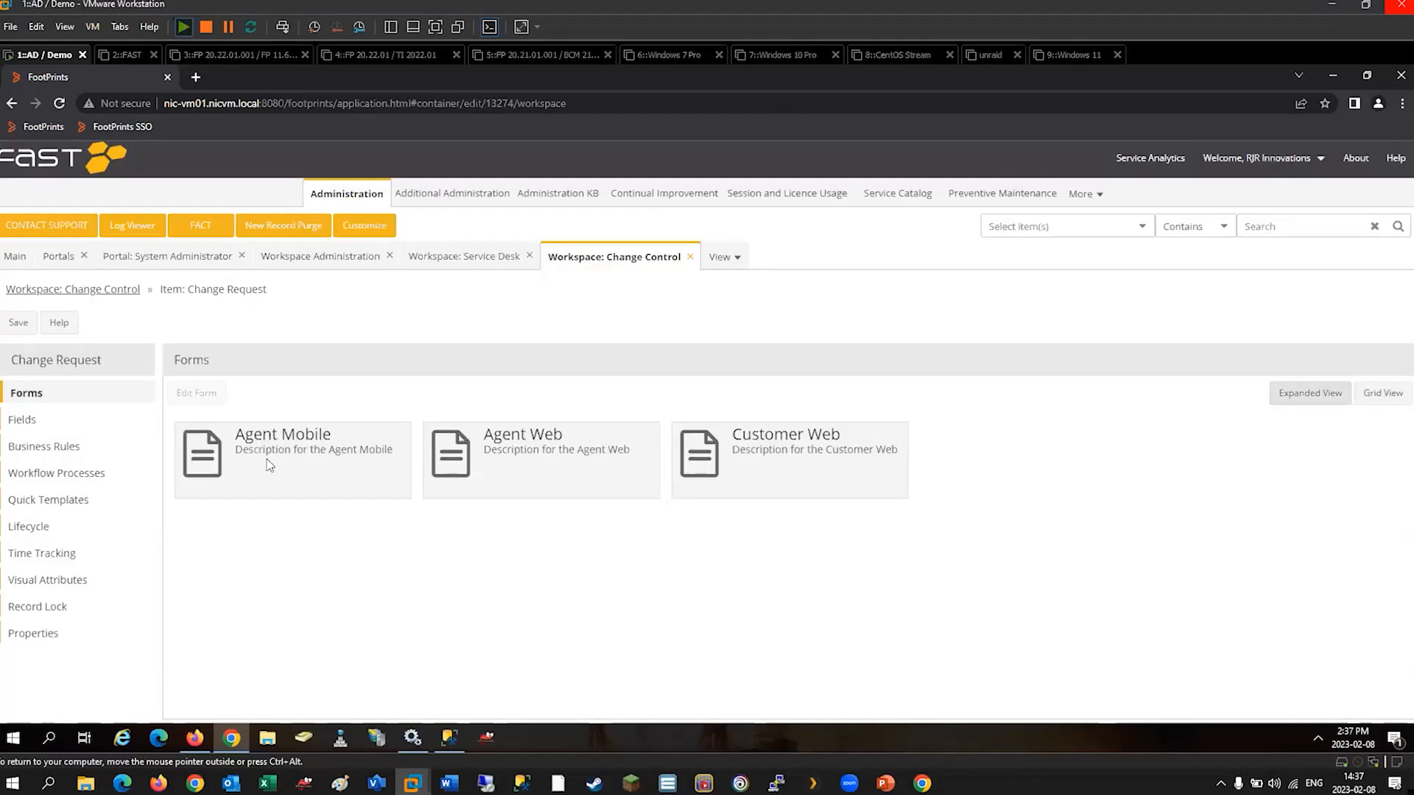
pyautogui.click(83, 477)
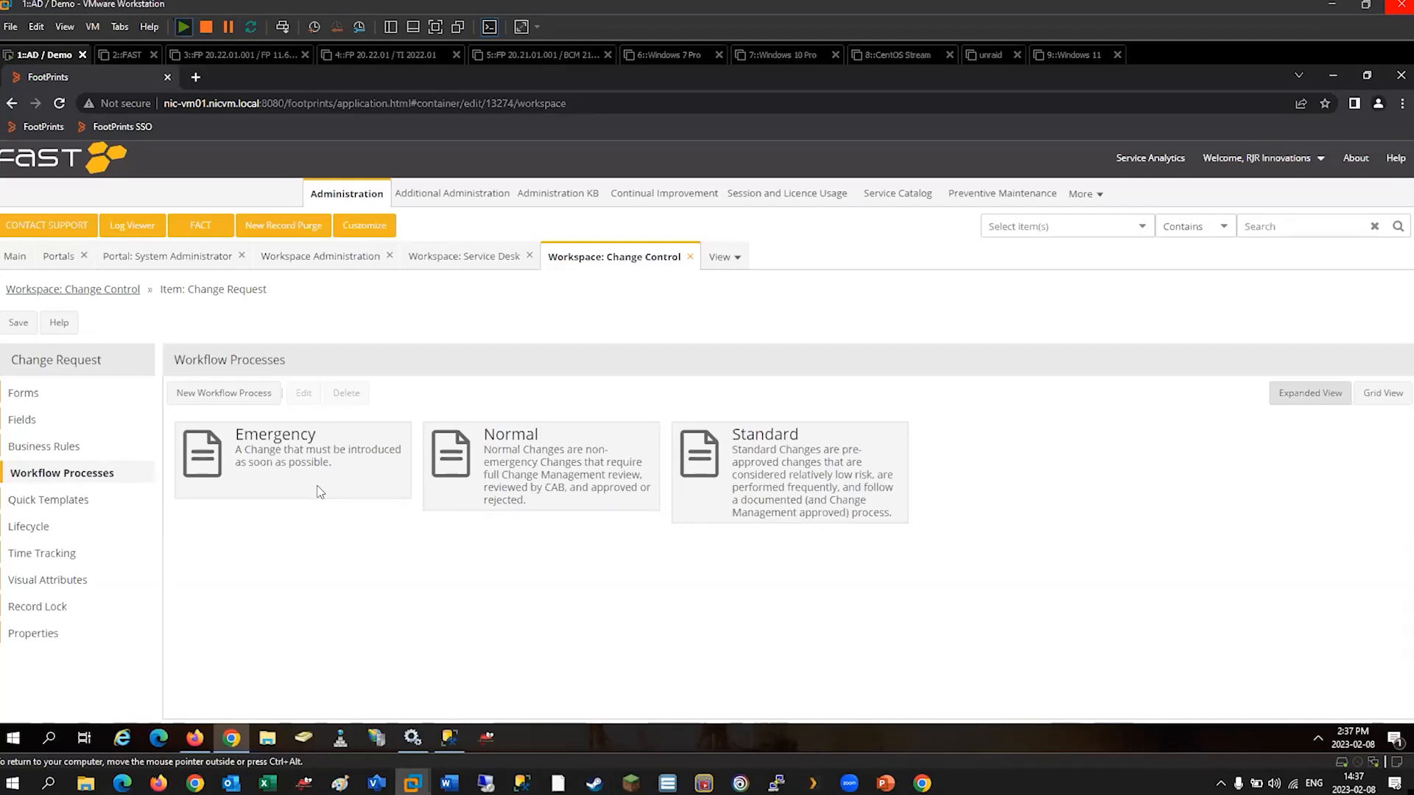
# Compare the Emergency, Normal and Standard workflow processes of the Change Request item.
pyautogui.click(517, 452)
pyautogui.click(379, 455)
pyautogui.click(455, 451)
pyautogui.click(382, 456)
pyautogui.click(453, 457)
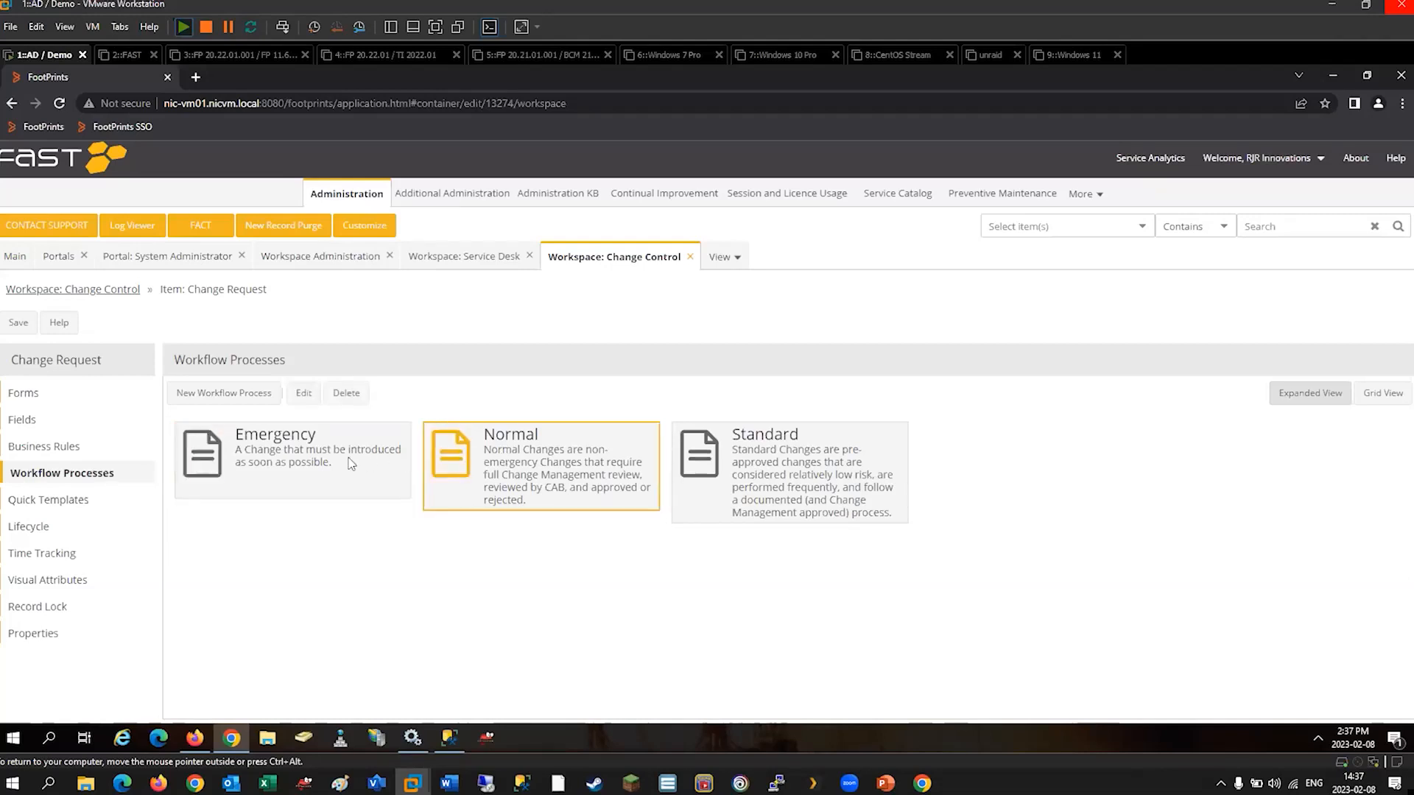
pyautogui.click(767, 467)
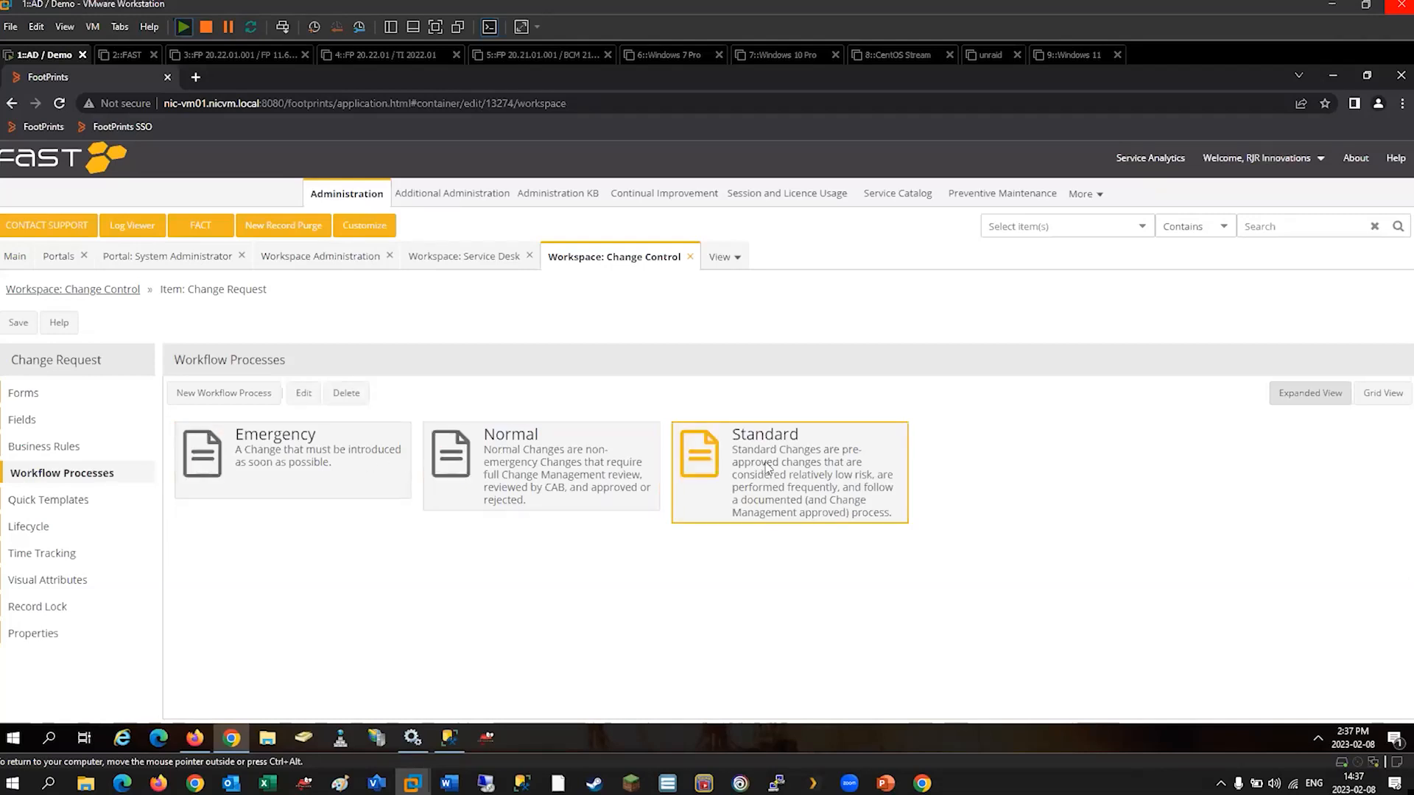
pyautogui.click(596, 469)
pyautogui.click(391, 460)
pyautogui.click(533, 468)
pyautogui.click(374, 465)
pyautogui.click(452, 464)
pyautogui.click(371, 467)
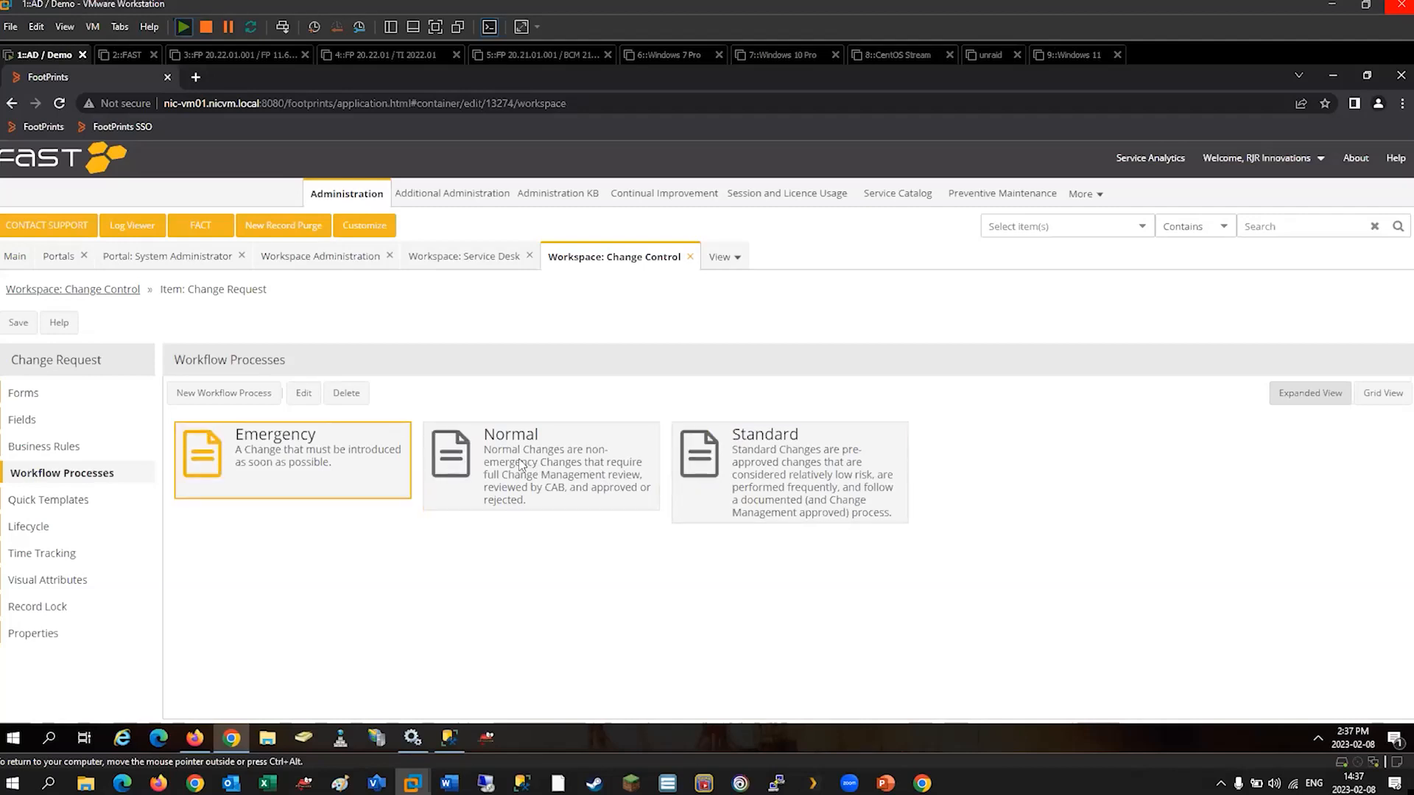
pyautogui.click(521, 464)
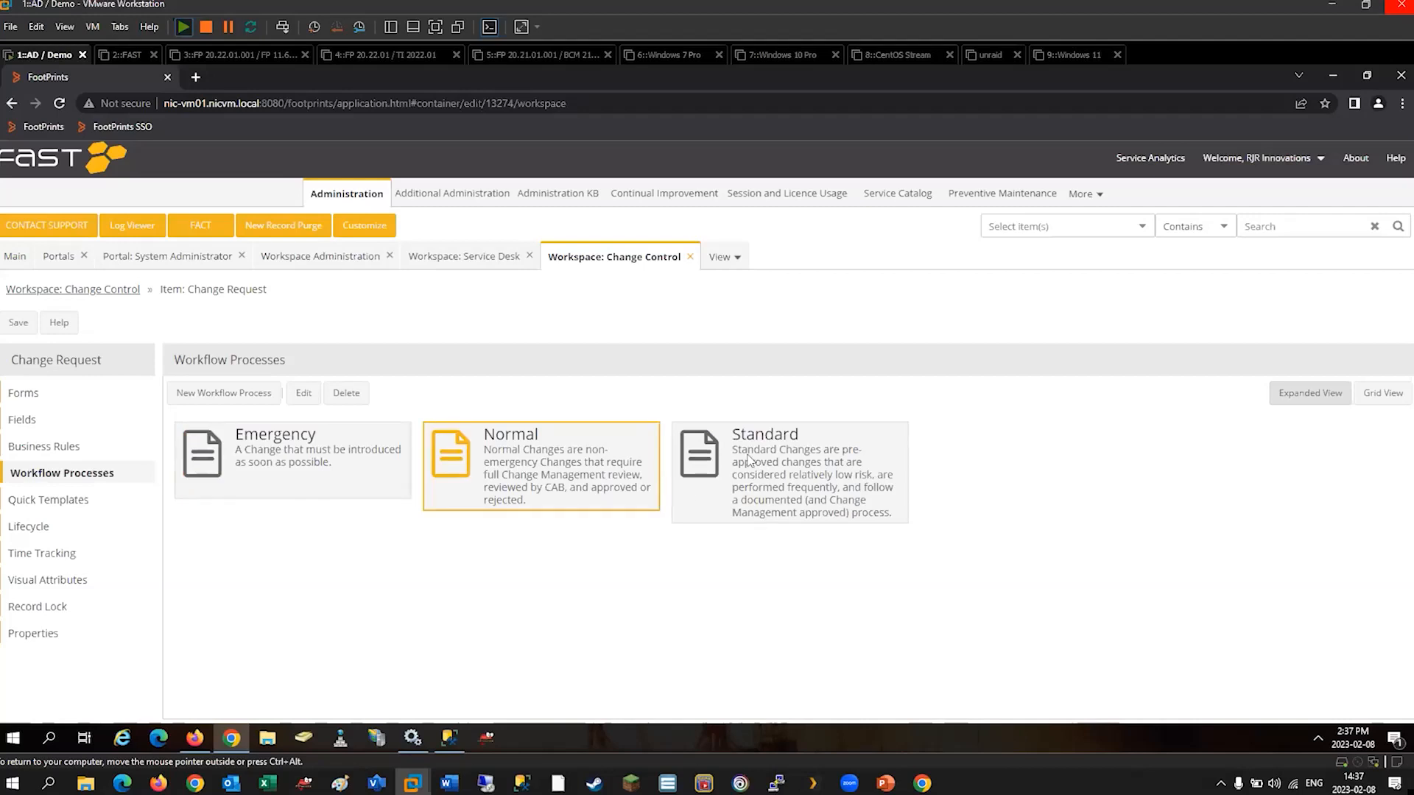
pyautogui.click(749, 460)
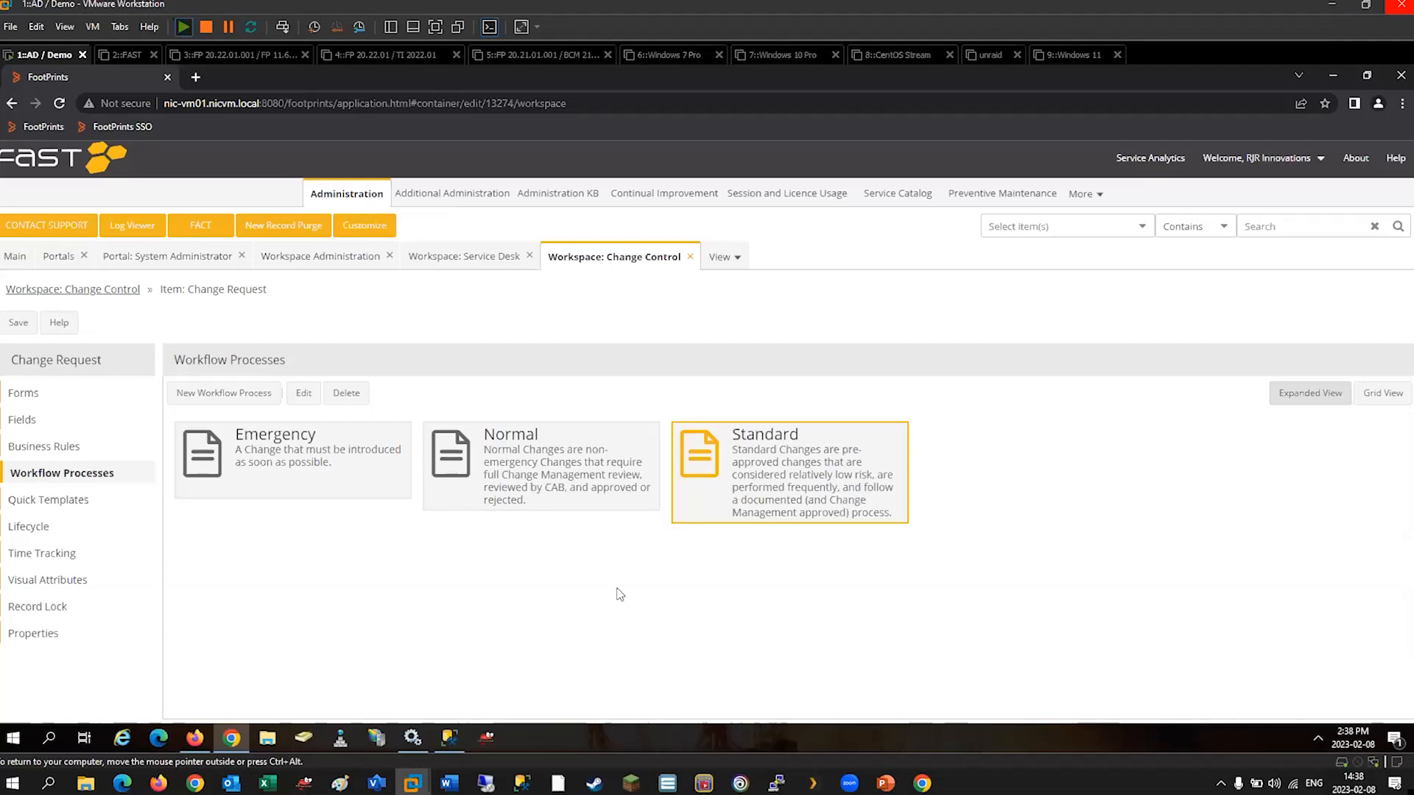
pyautogui.moveTo(849, 783)
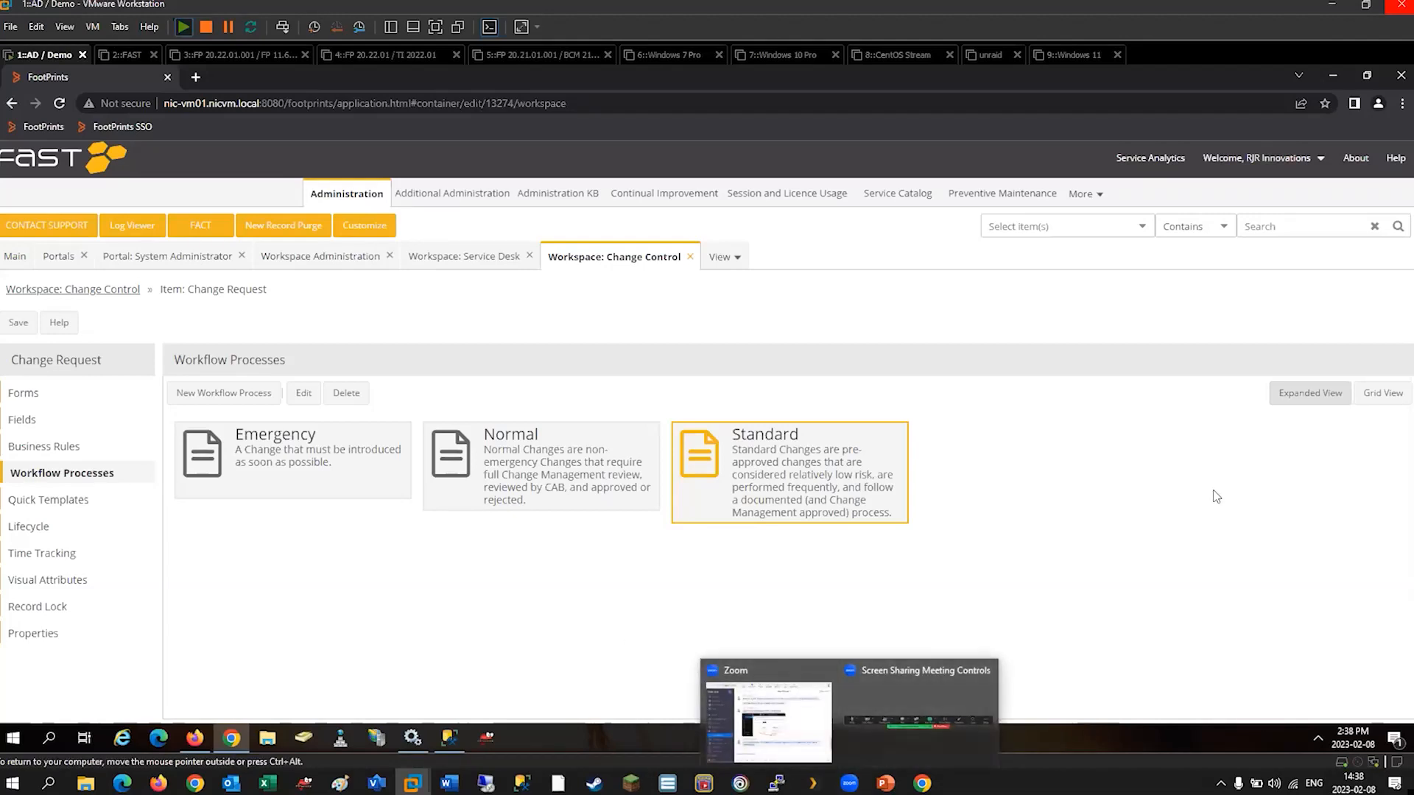